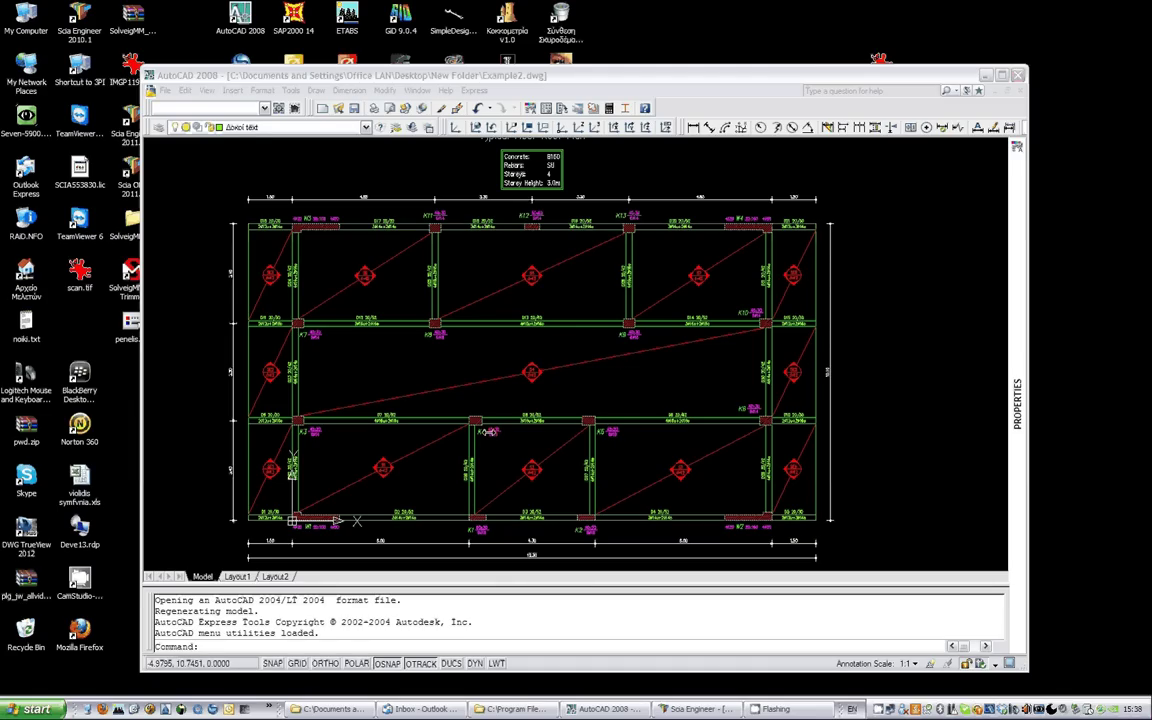
Step: Examine the beam, column, wall and dimension labels on the typical floor plan in AutoCAD
left_click(484, 410)
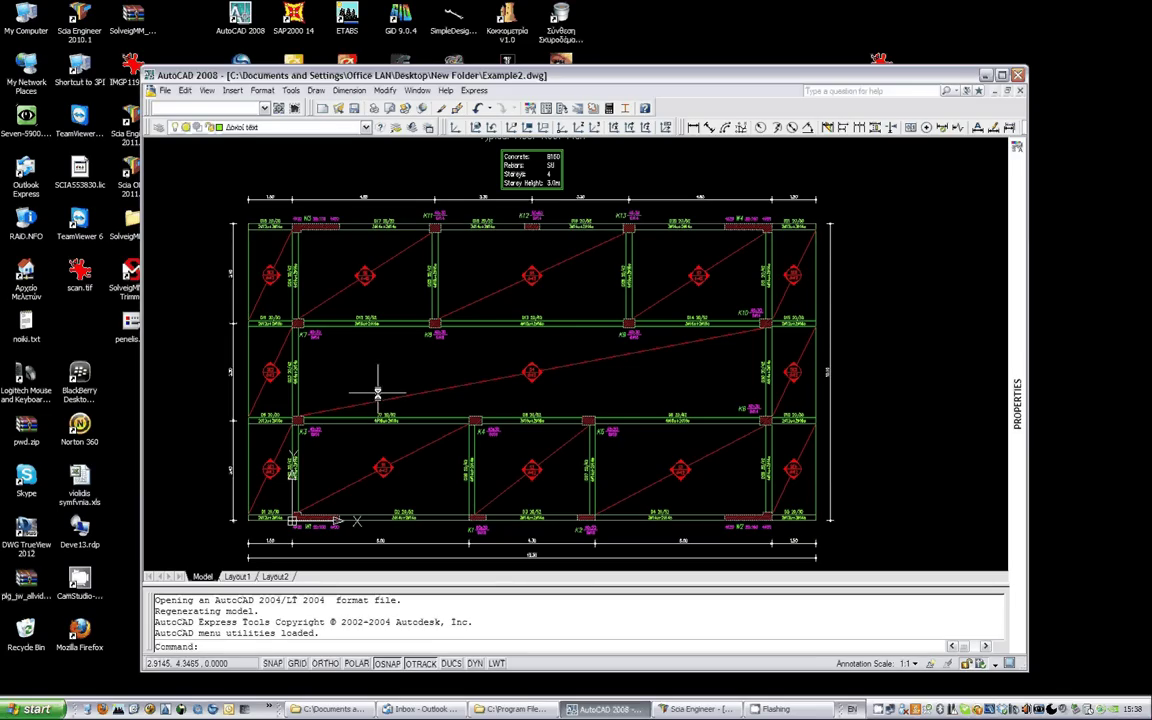
scroll(363, 368, "up", 10)
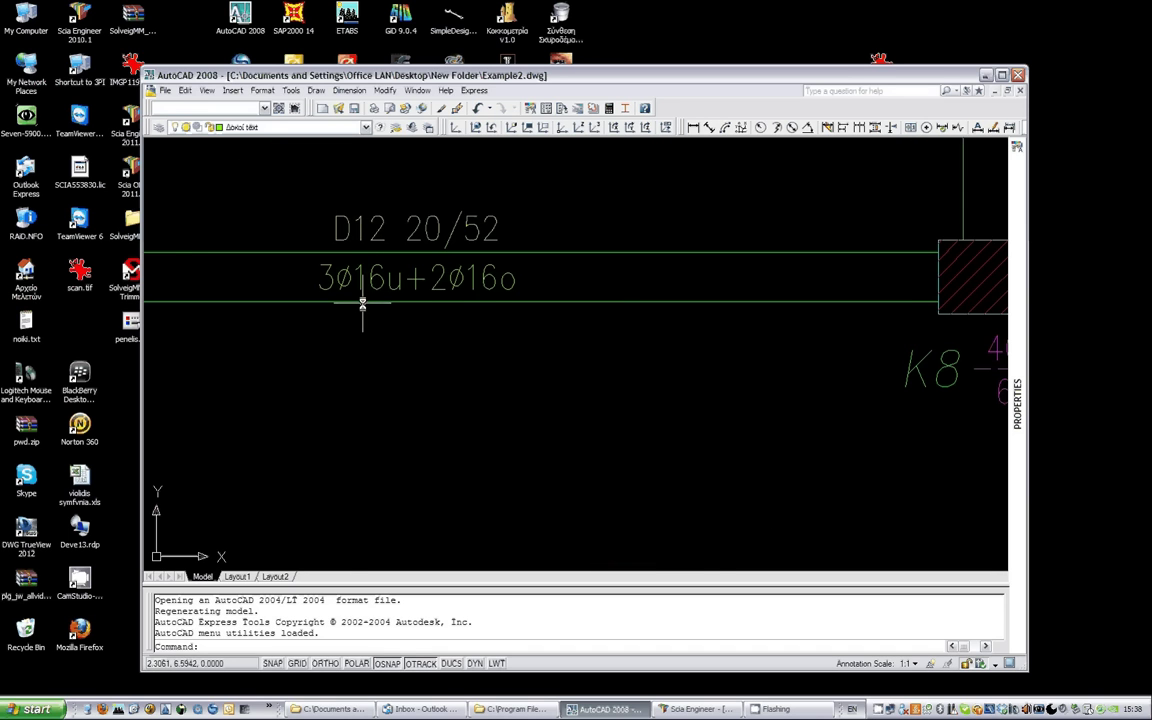
scroll(363, 303, "down", 12)
scroll(512, 462, "up", 10)
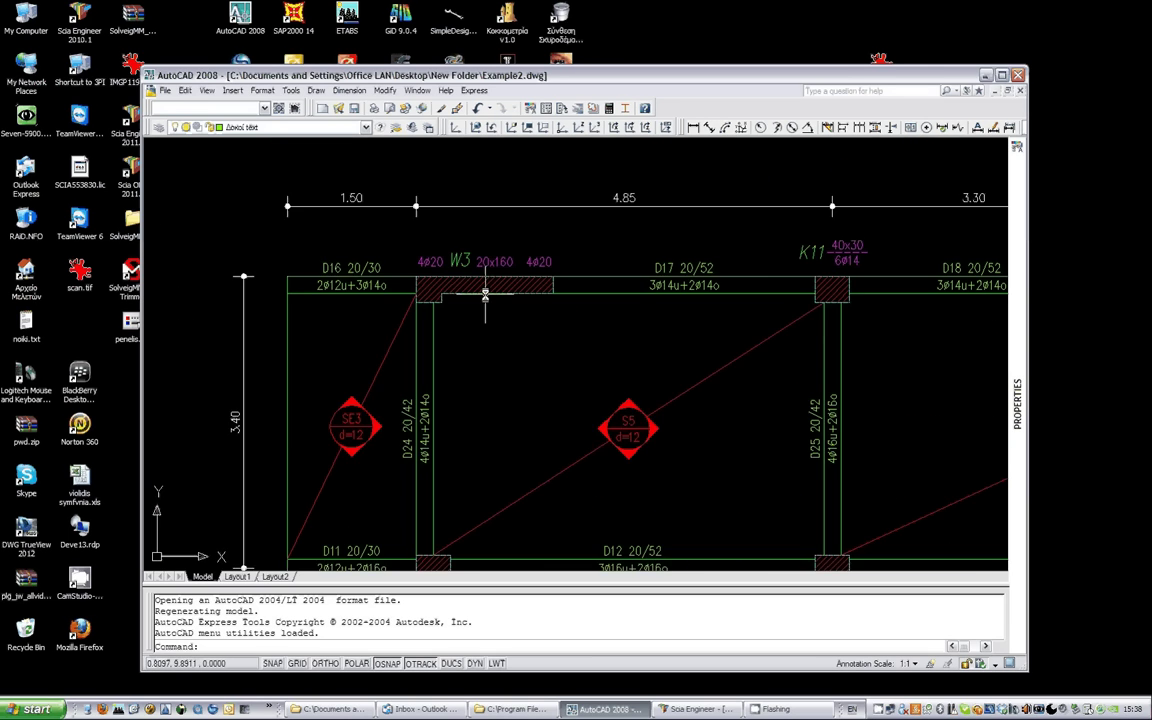
scroll(410, 288, "down", 6)
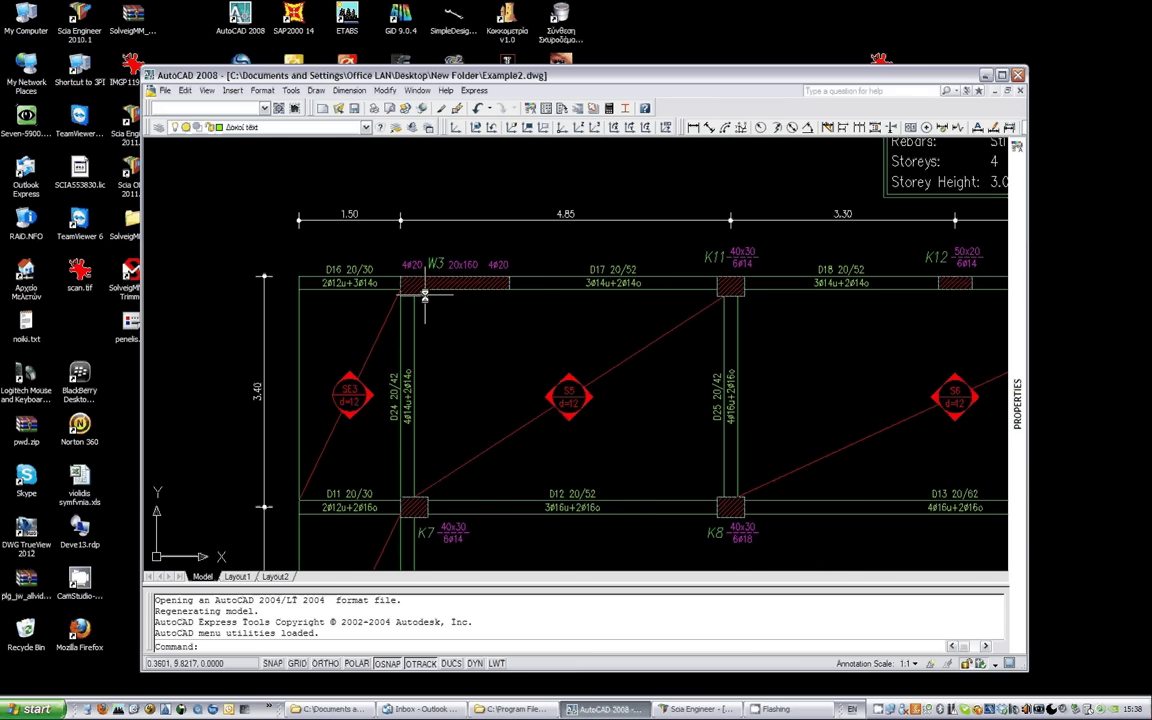
scroll(367, 270, "up", 6)
scroll(367, 270, "down", 10)
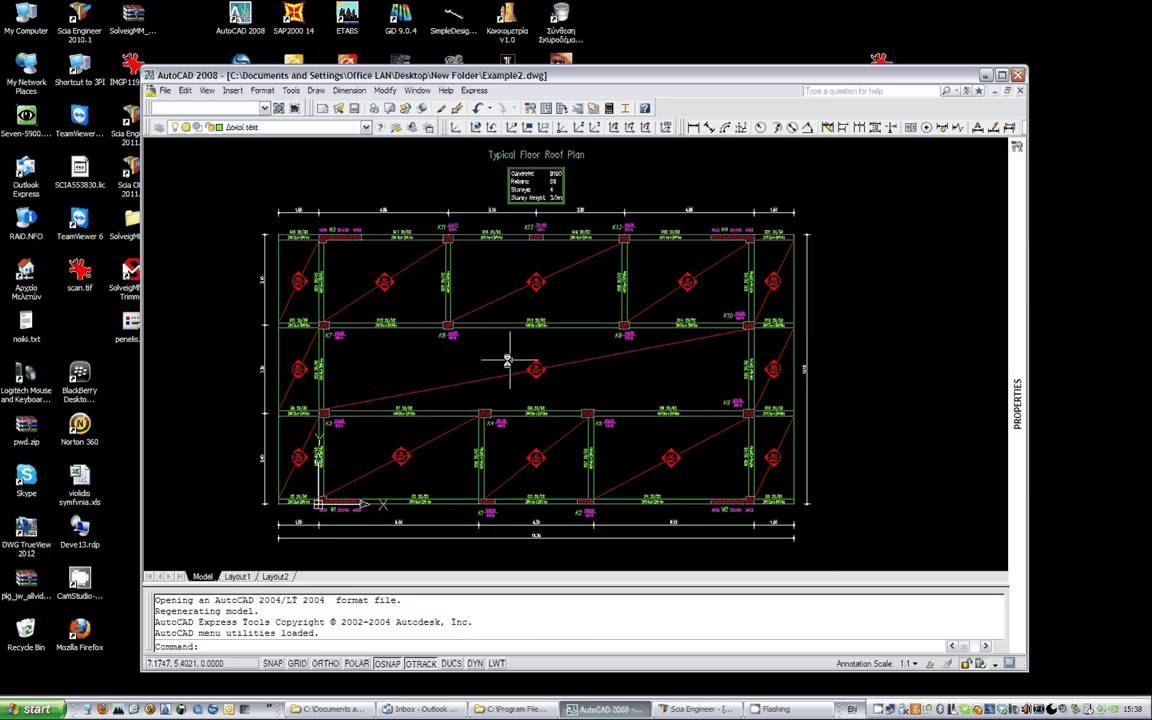
Step: Minimize the floor plan, switch to Scia Engineer and inspect the properties of a ground-storey front column
left_click(985, 77)
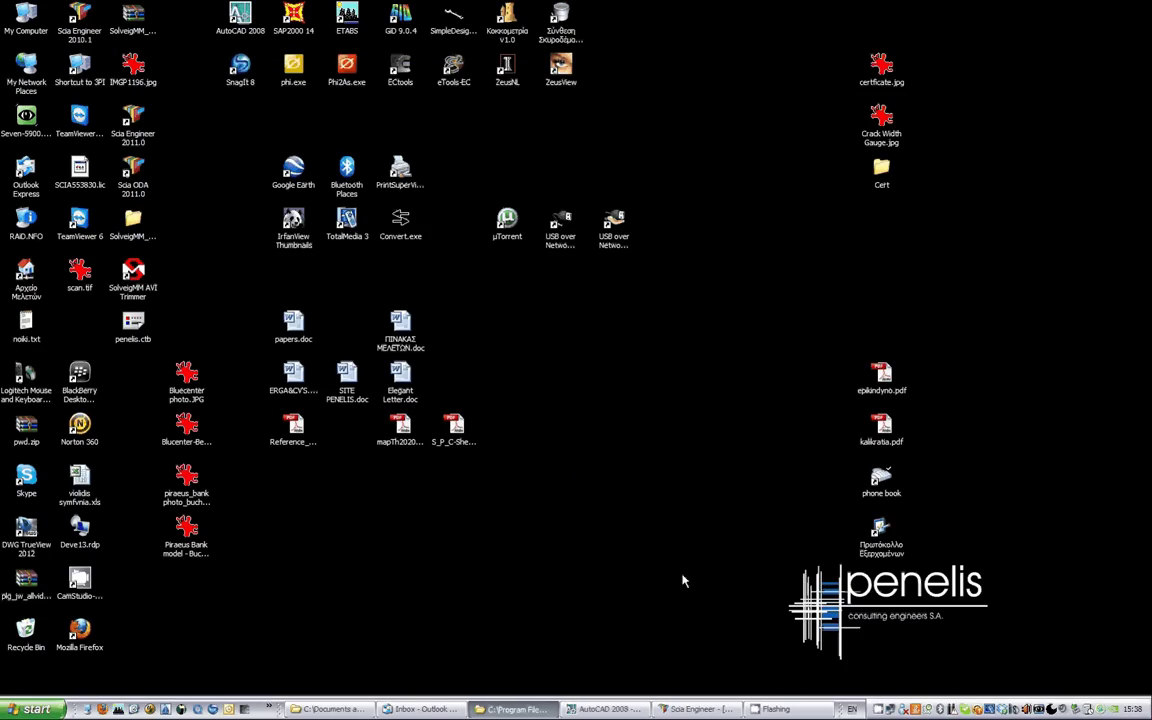
left_click(688, 709)
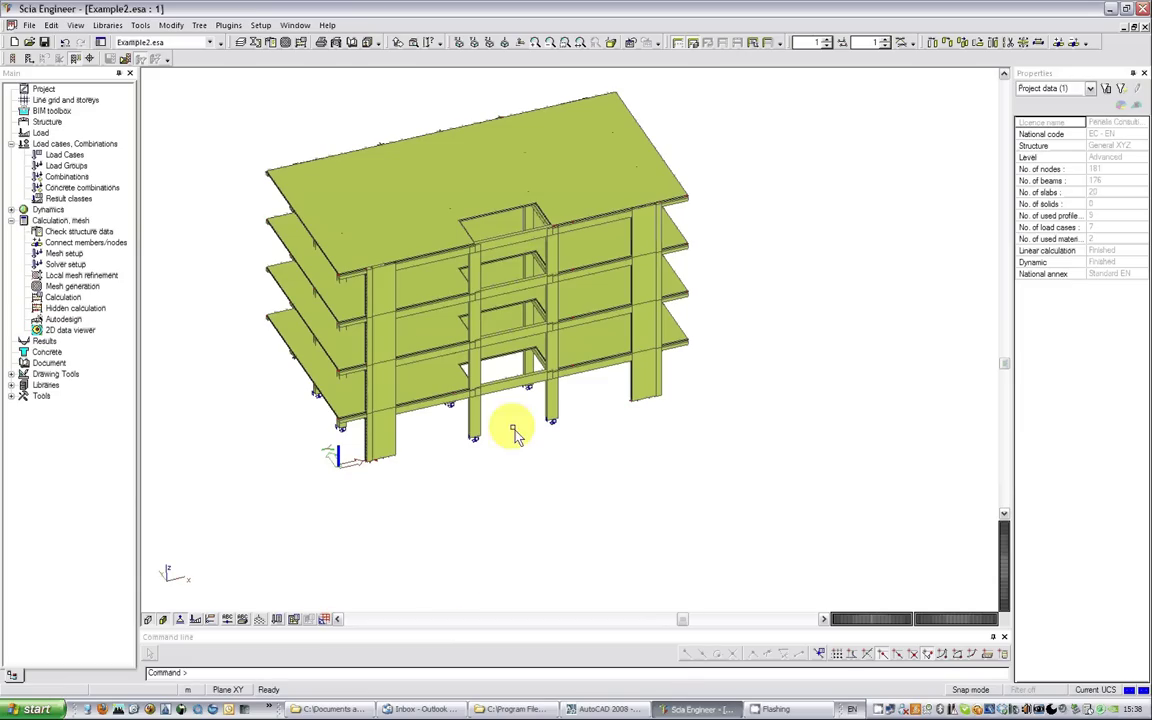
left_click(477, 420)
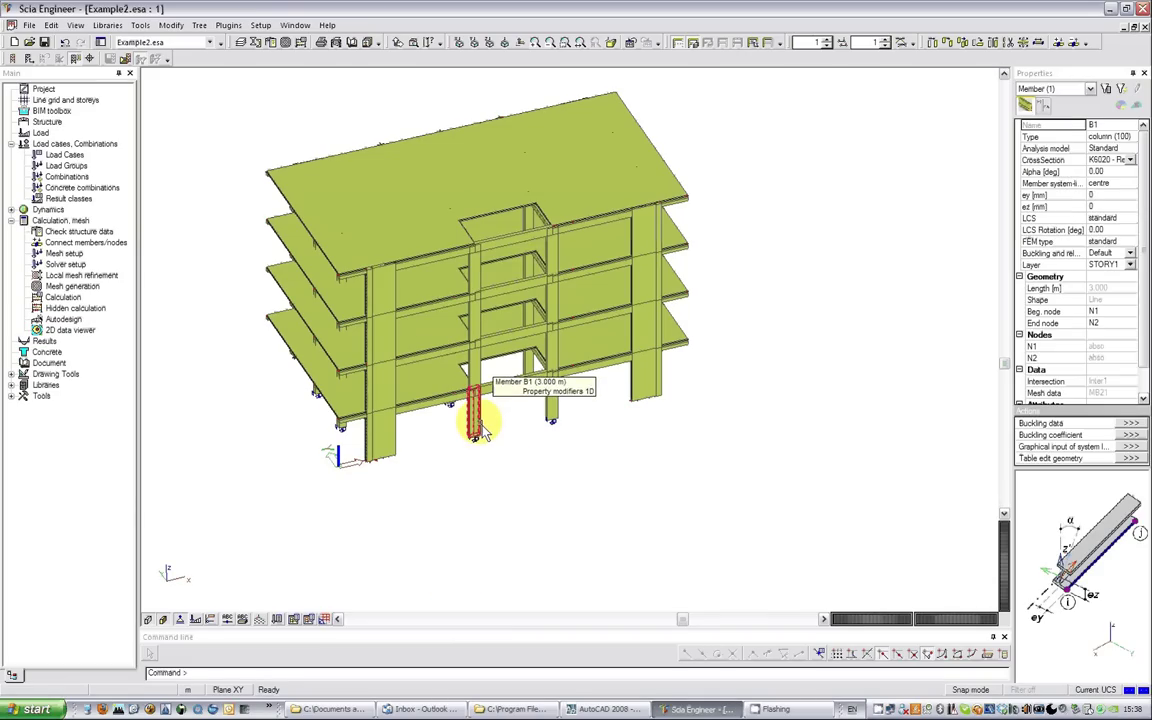
key("Escape")
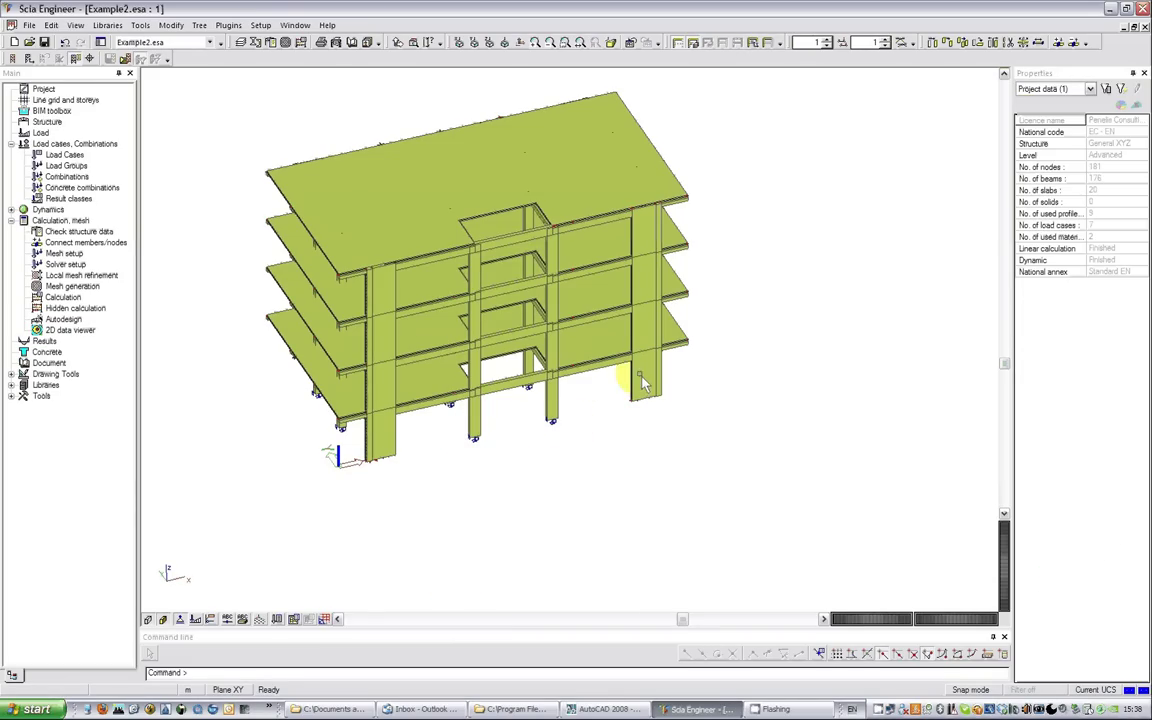
Step: Inspect the properties of the roof slab, 2D member S20, and clear the selection
left_click(690, 190)
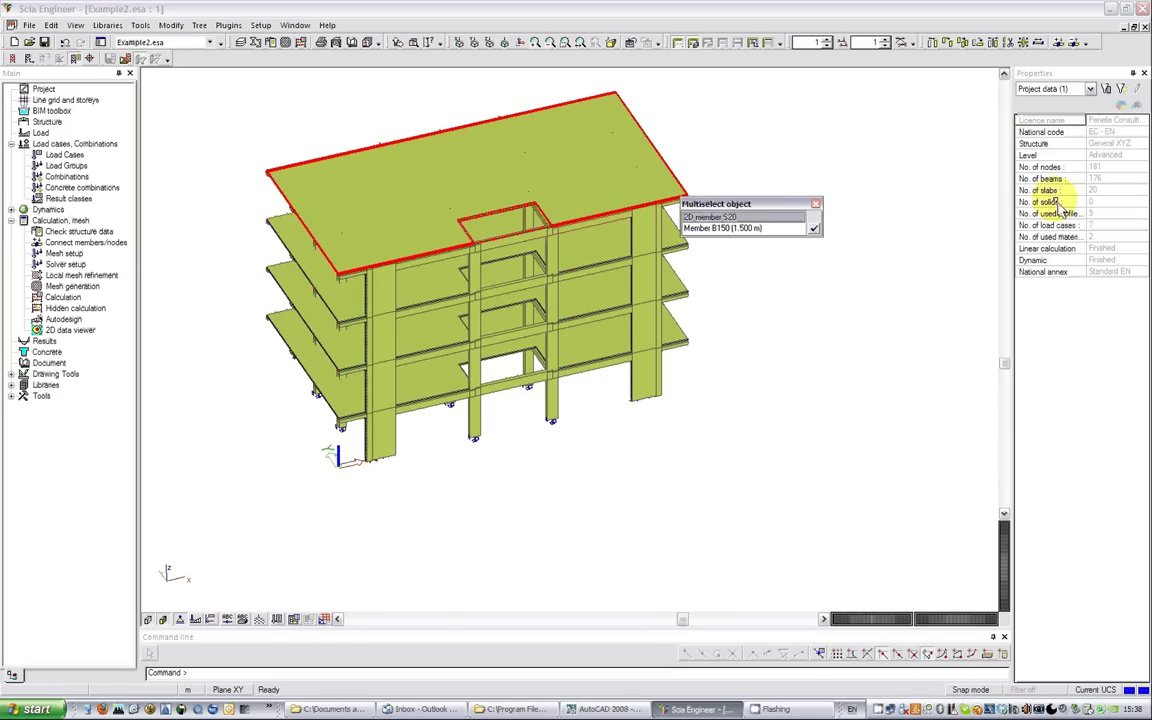
left_click(748, 226)
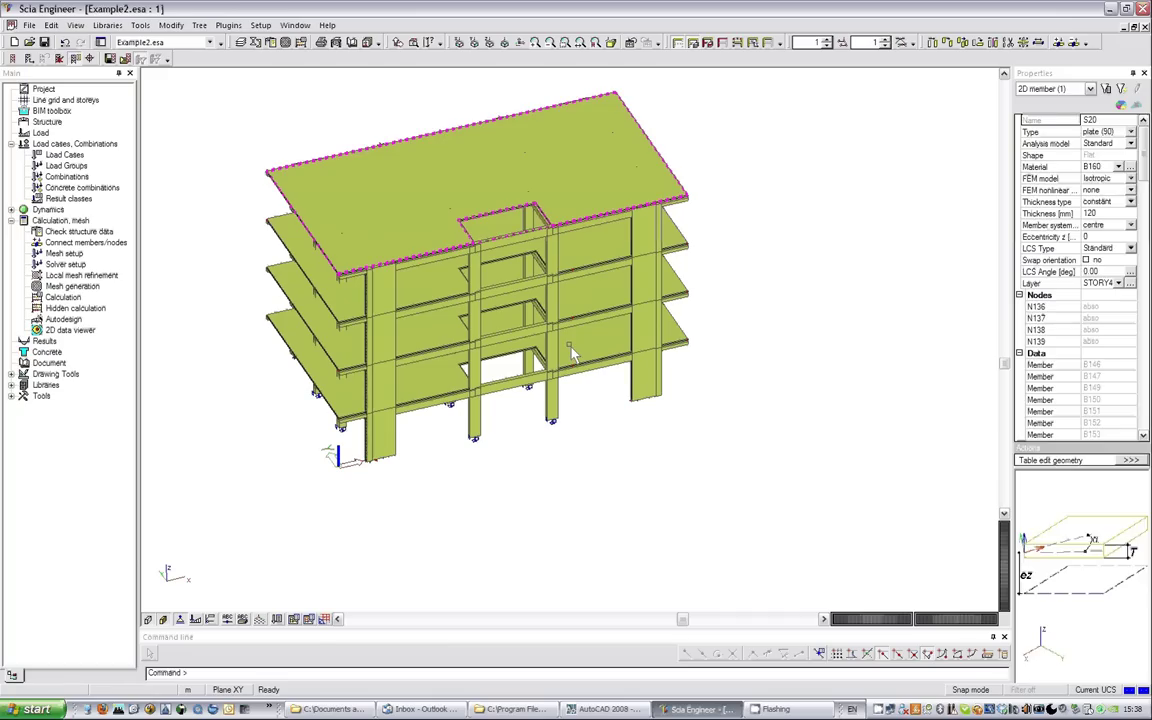
left_click(800, 332)
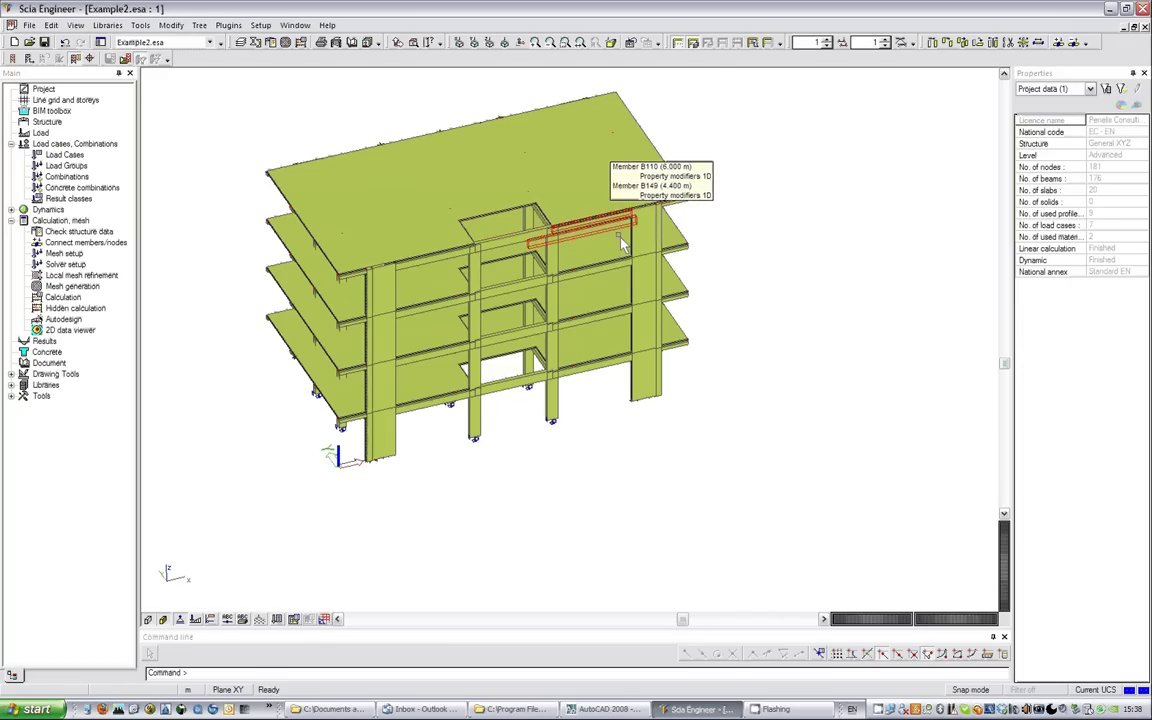
Step: Inspect the properties of the lowest front beam between the corner wall and the first column, and clear the selection
scroll(452, 460, "up", 5)
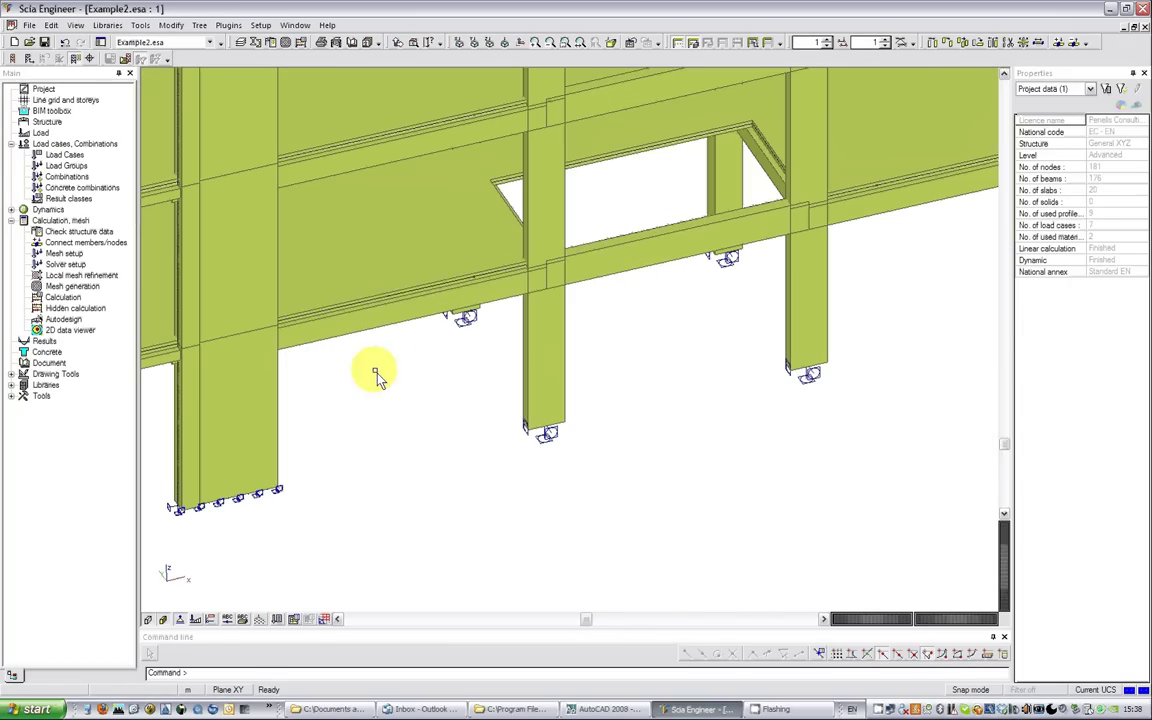
left_click(372, 336)
scroll(450, 424, "down", 3)
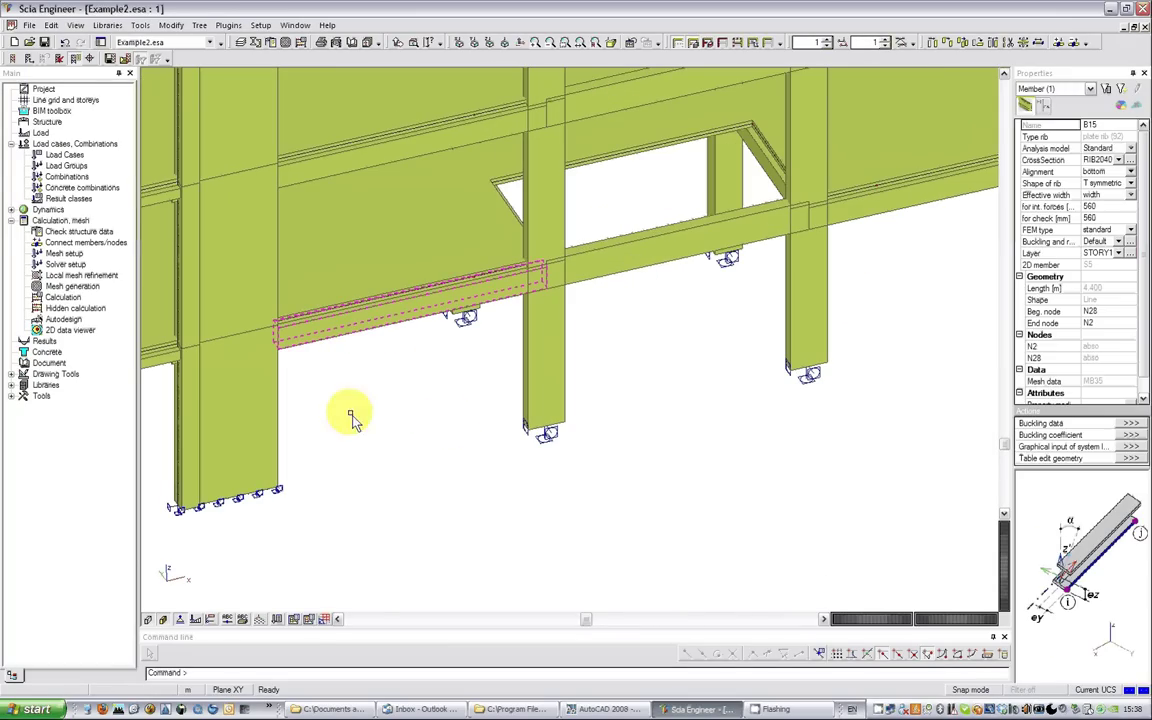
scroll(350, 415, "down", 2)
key("Escape")
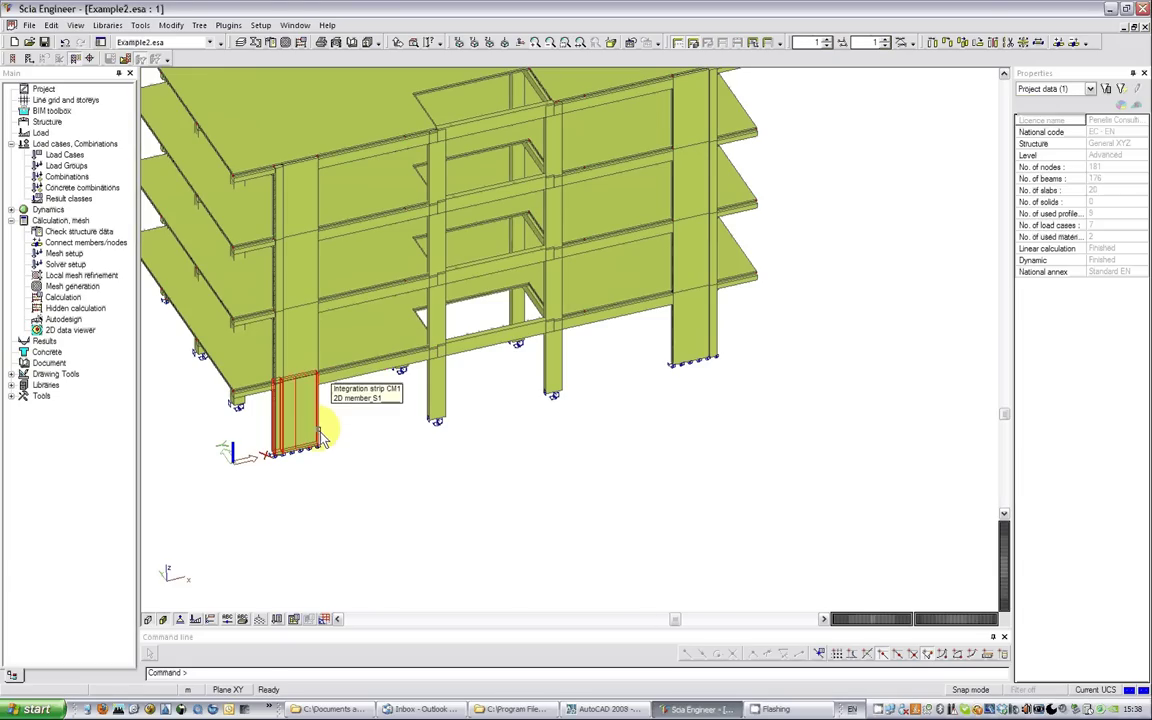
Step: Inspect the properties of the ground-storey corner wall, 2D member S1, and clear the selection
left_click(327, 433)
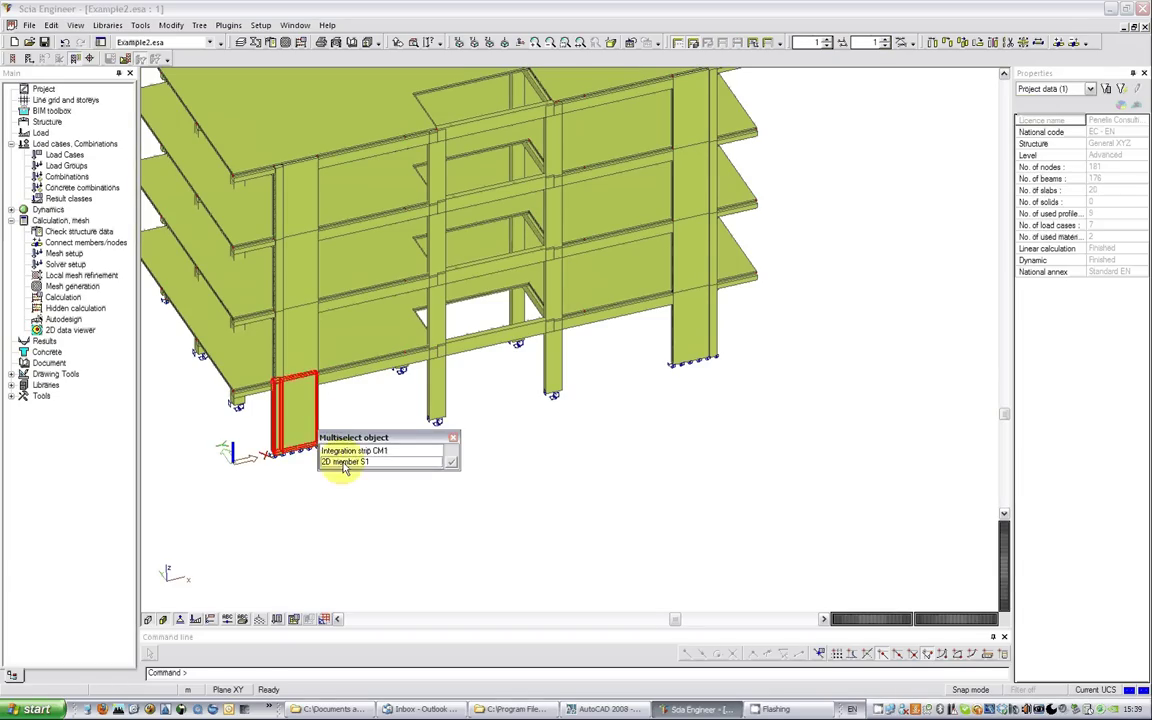
left_click(342, 461)
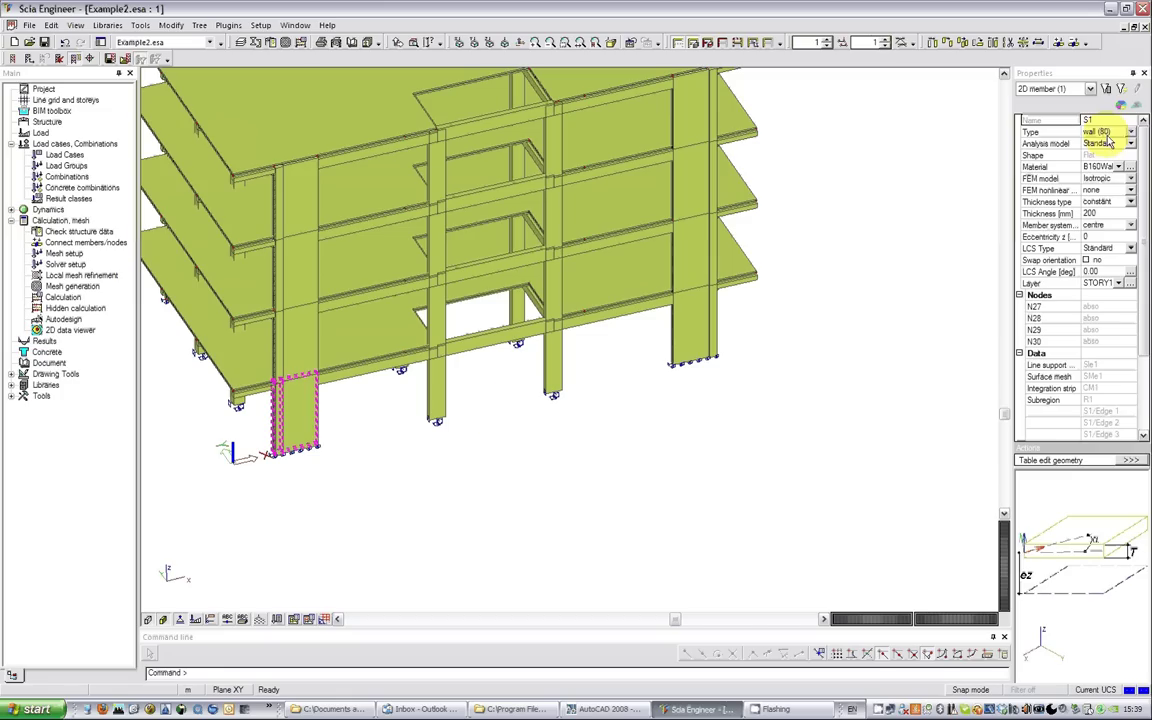
key("Escape")
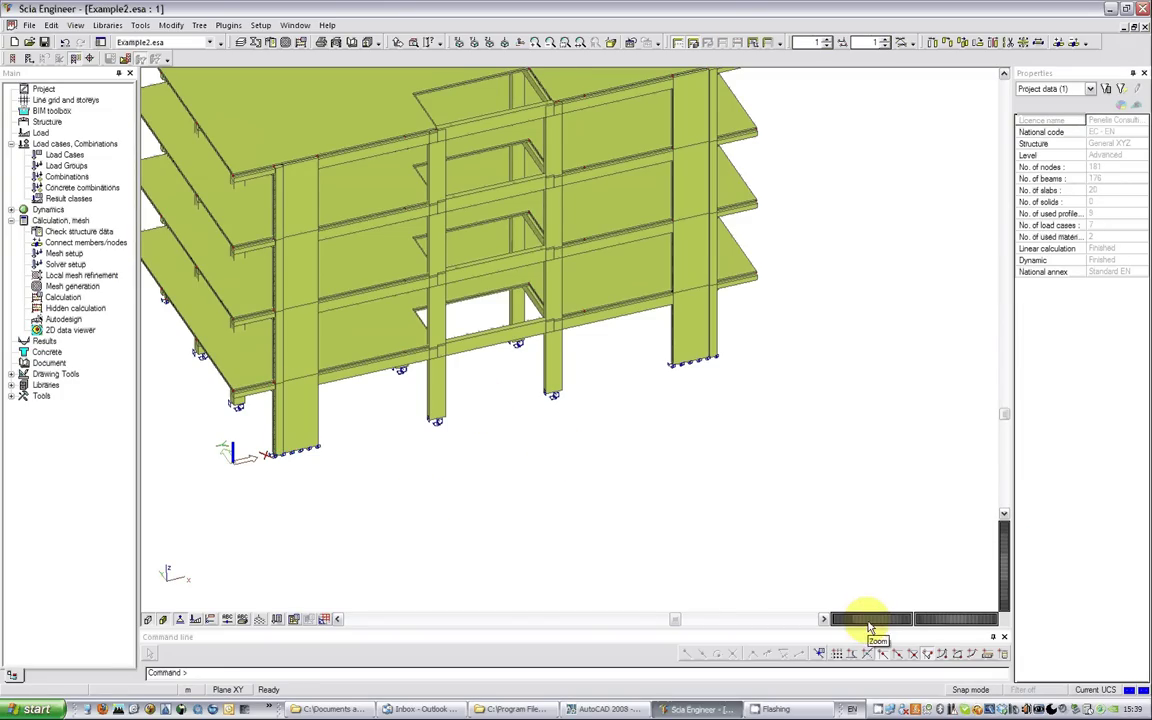
Step: Turn off rendering and member surfaces so the whole building shows as a finite element mesh with line members
left_click_drag(874, 628, 951, 625)
scroll(265, 598, "down", 3)
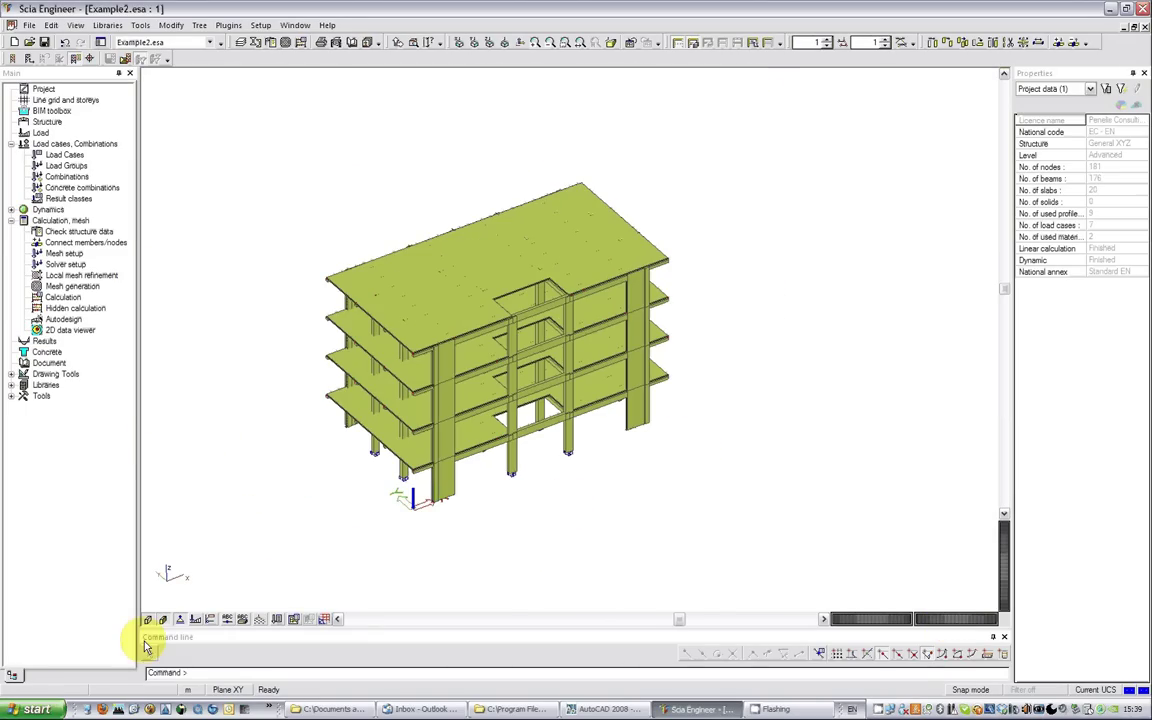
left_click(156, 621)
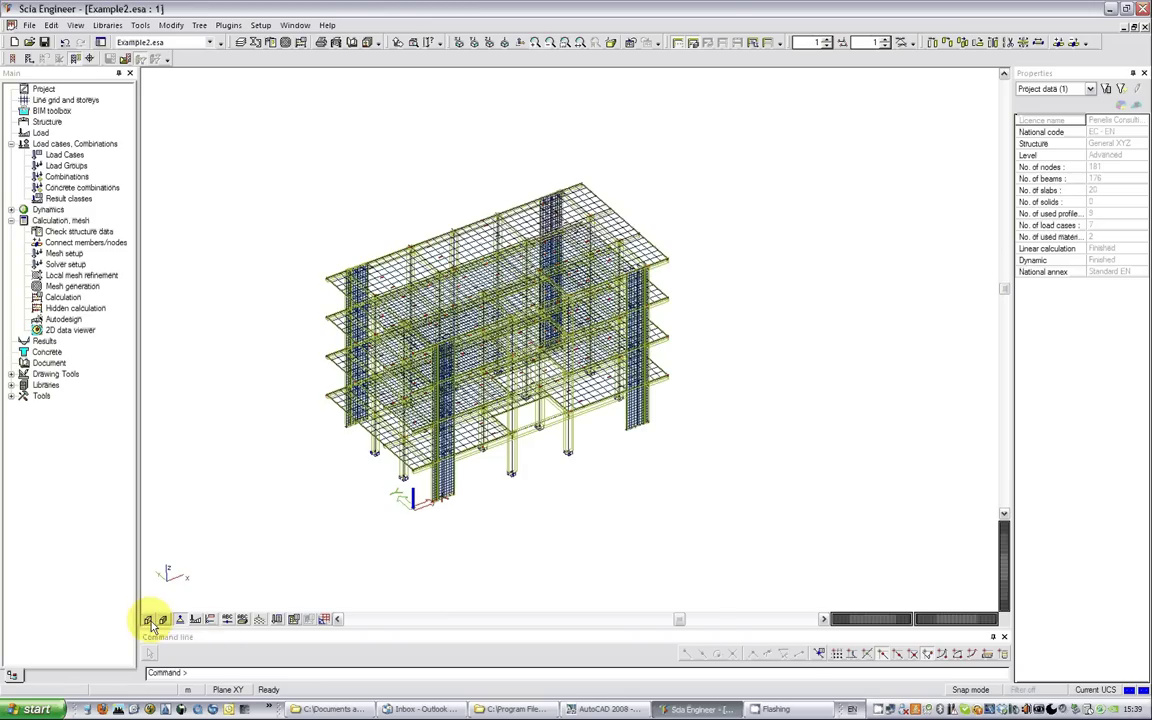
left_click(154, 619)
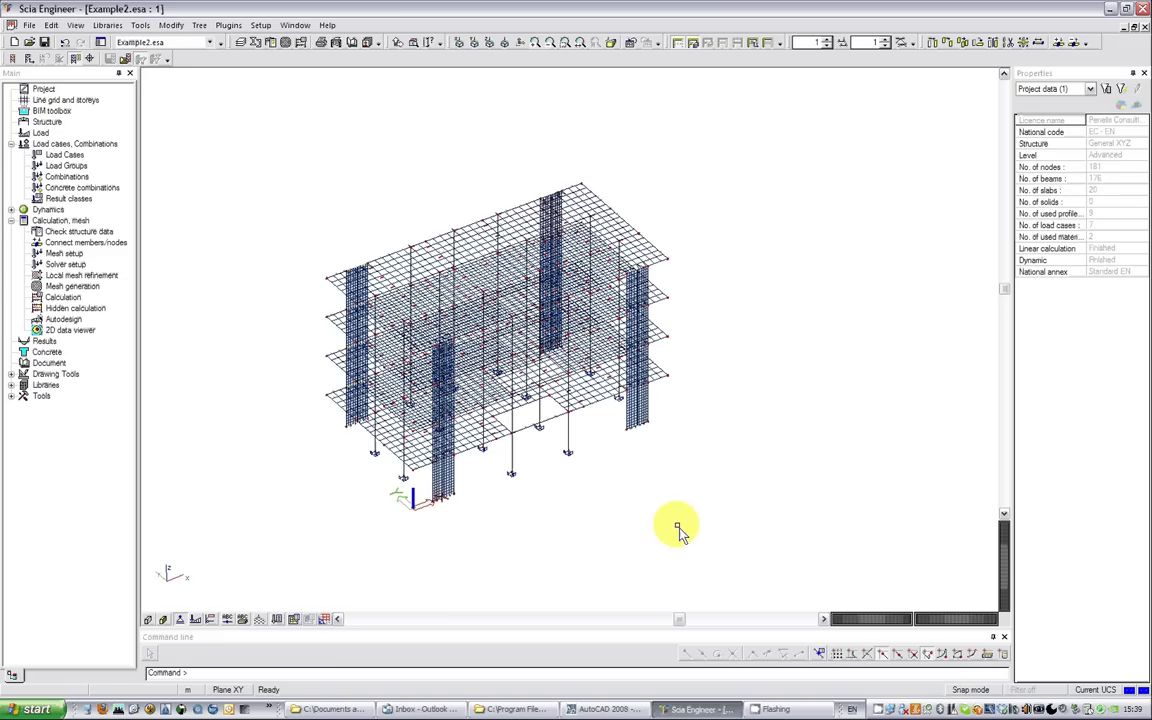
Step: Open the load cases and review the settings of SW, Adead, Live, EX and EY
double_click(60, 155)
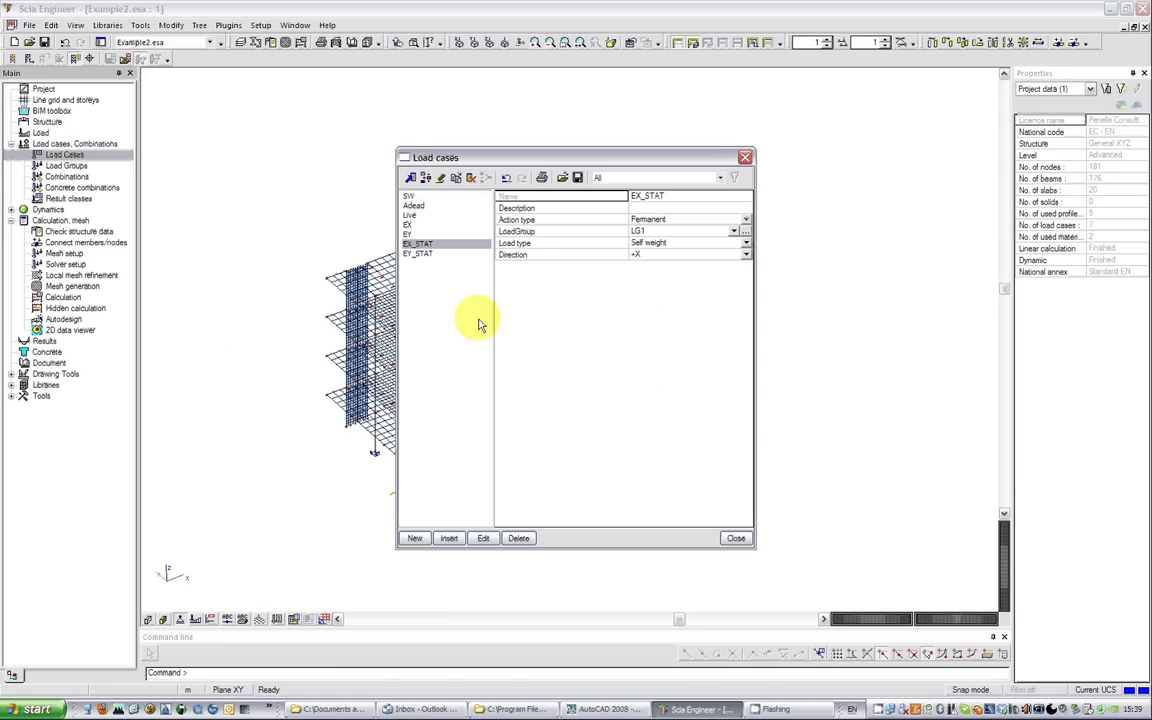
left_click(409, 196)
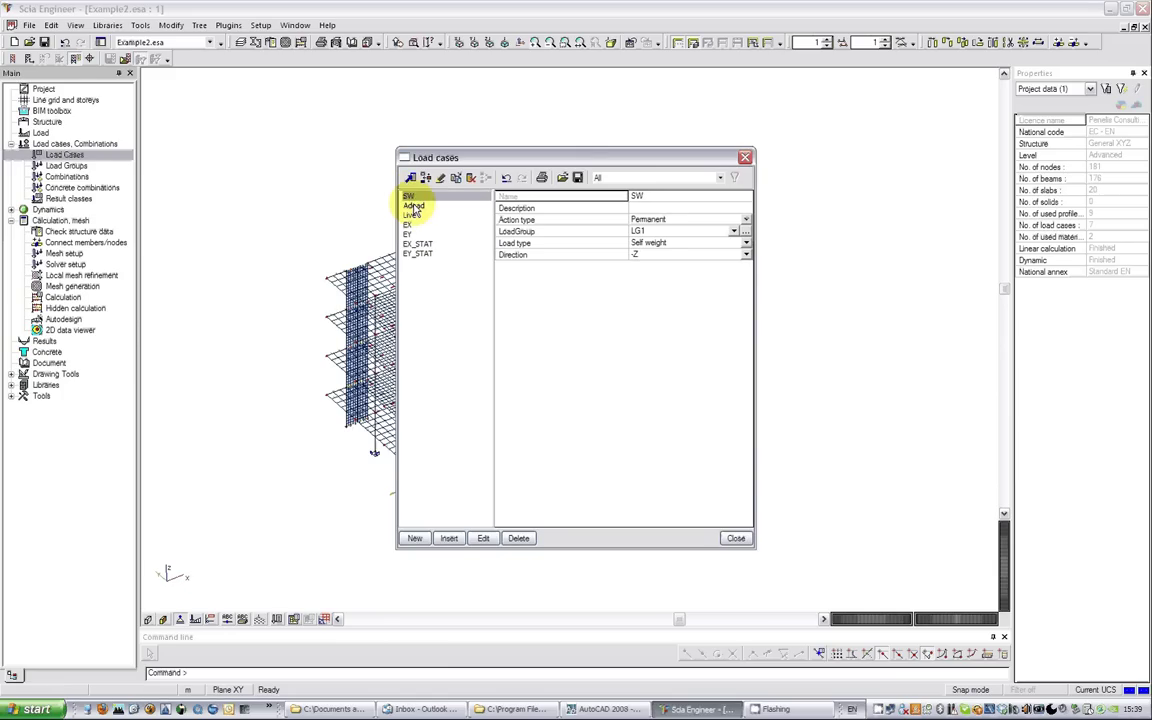
left_click(413, 206)
left_click(412, 216)
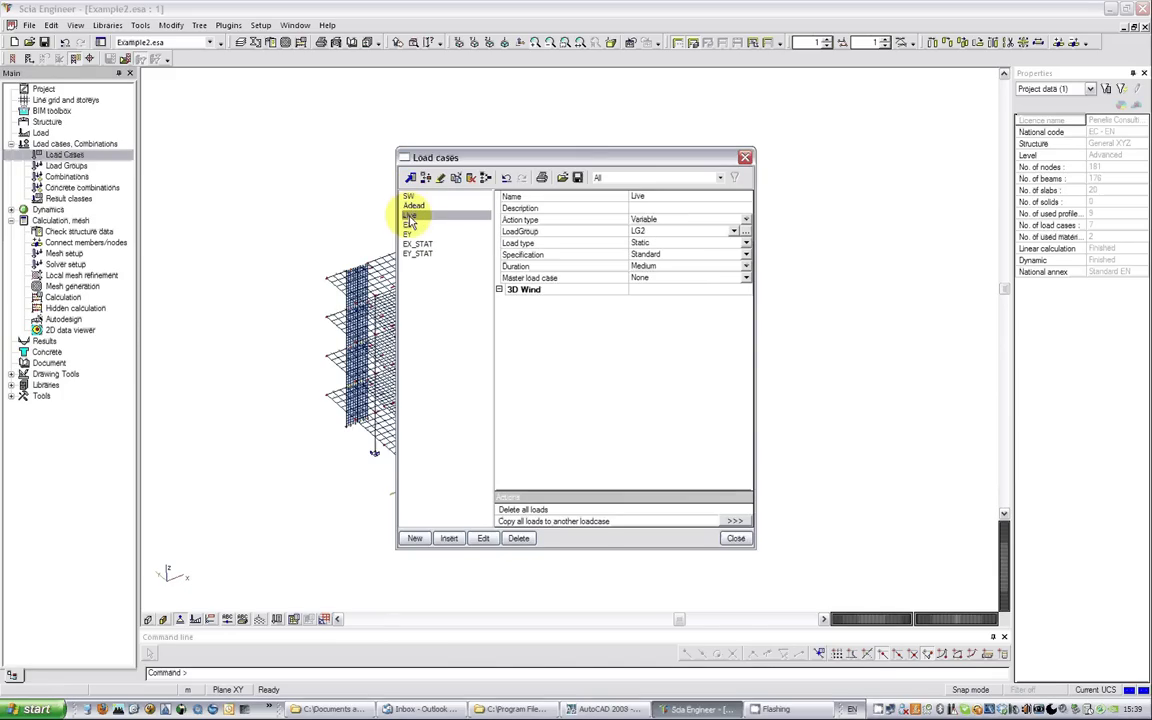
left_click(410, 226)
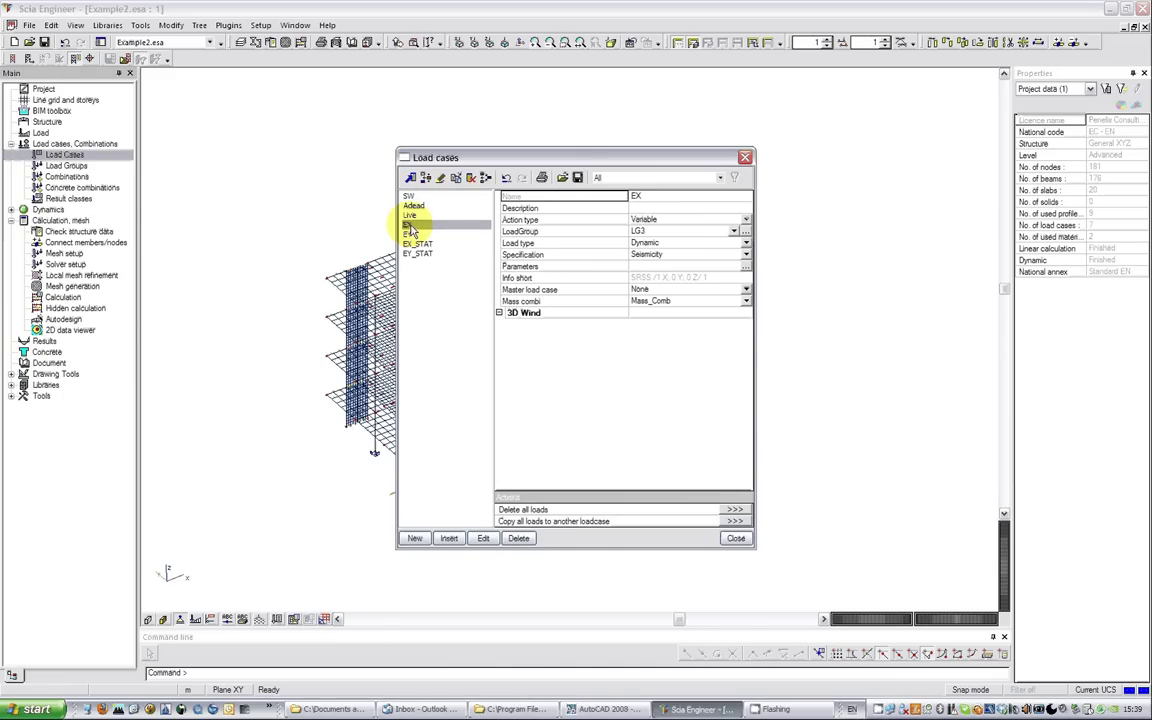
left_click(409, 236)
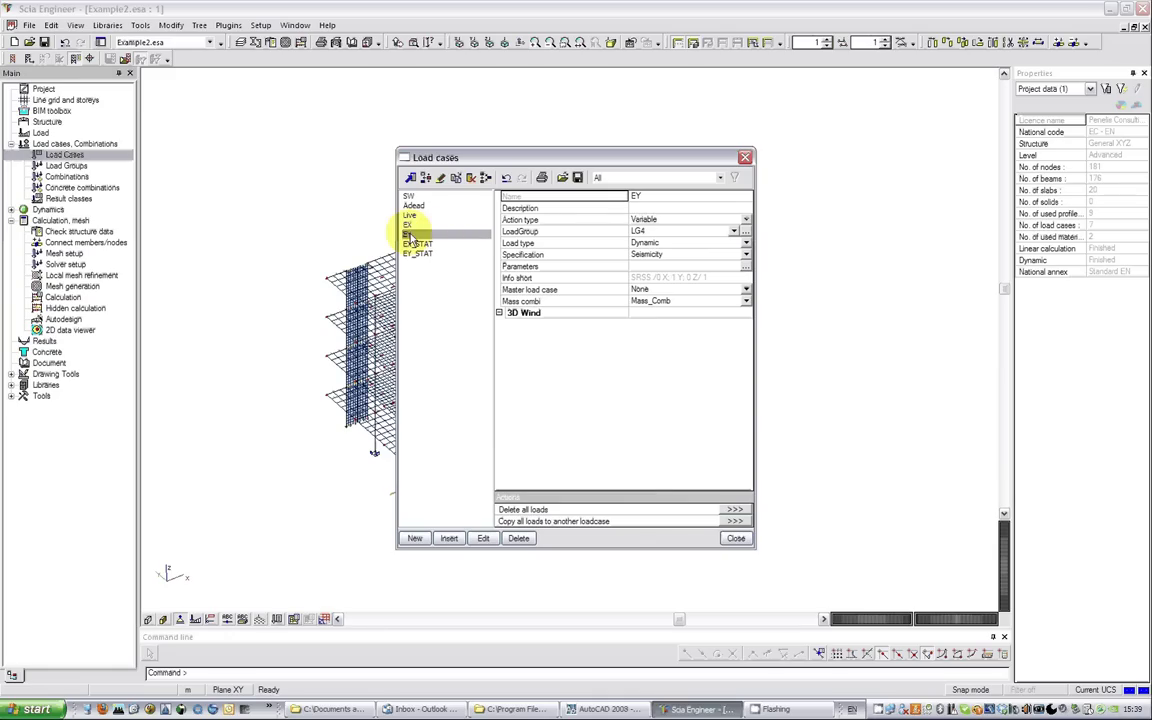
Step: Compare the settings of the static seismic load cases EX_STAT and EY_STAT, and close the load cases
left_click(418, 244)
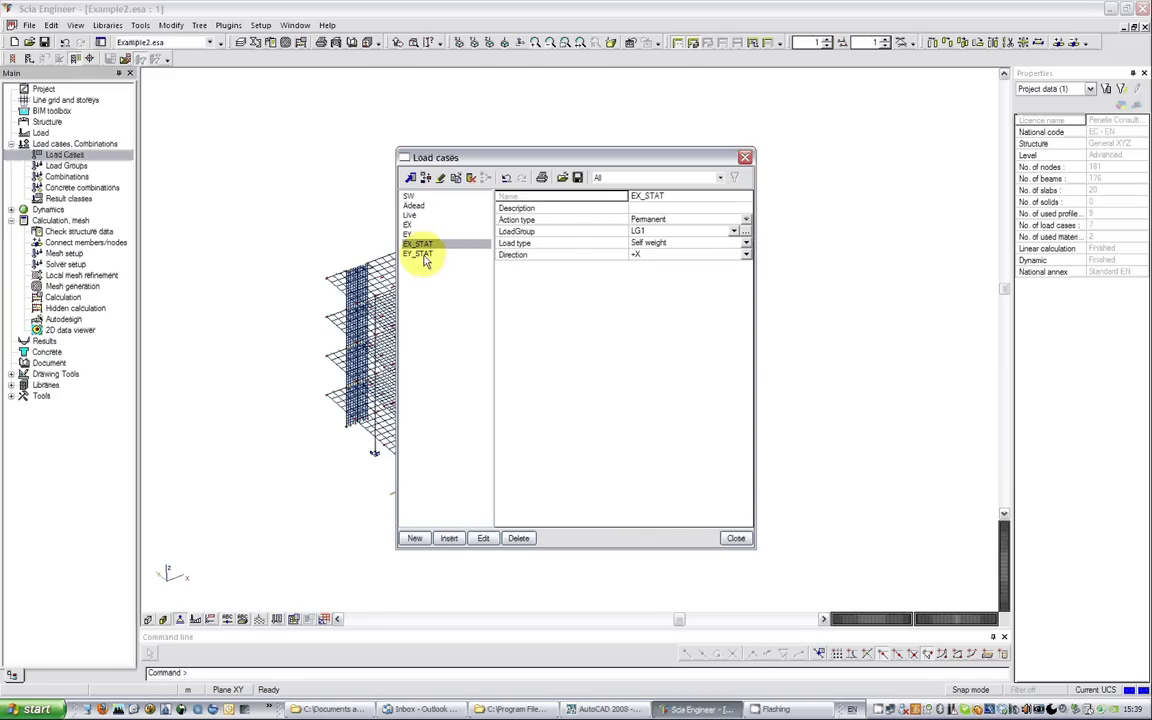
left_click(421, 255)
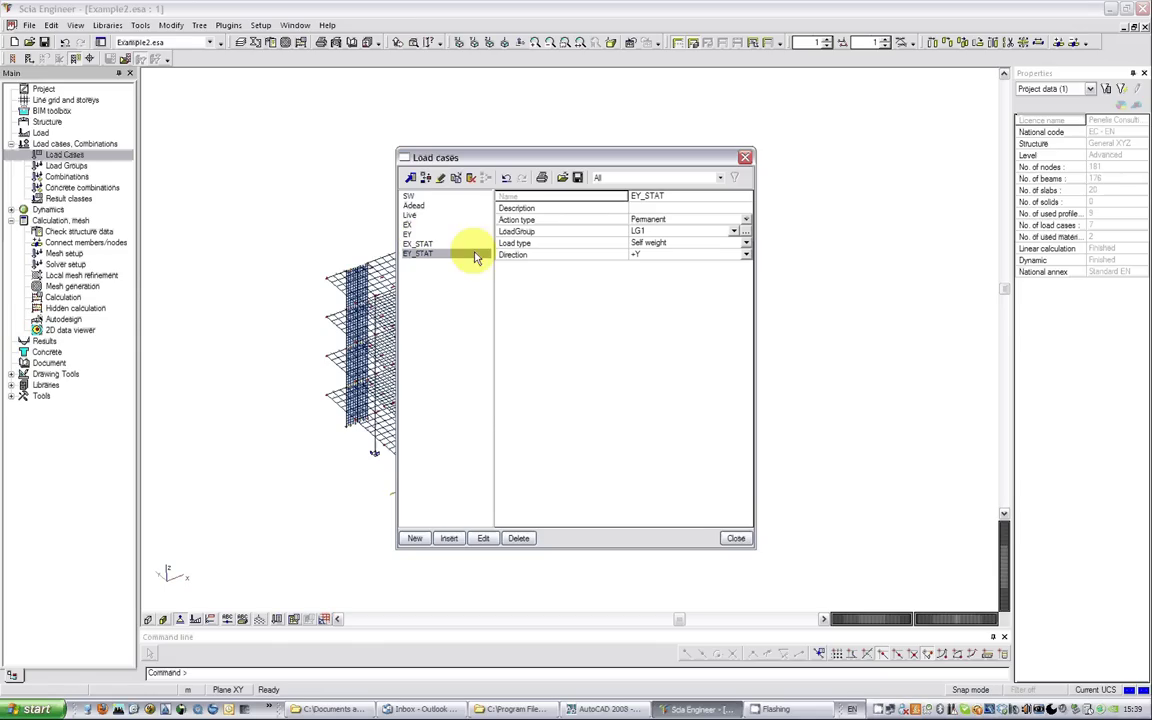
left_click(432, 244)
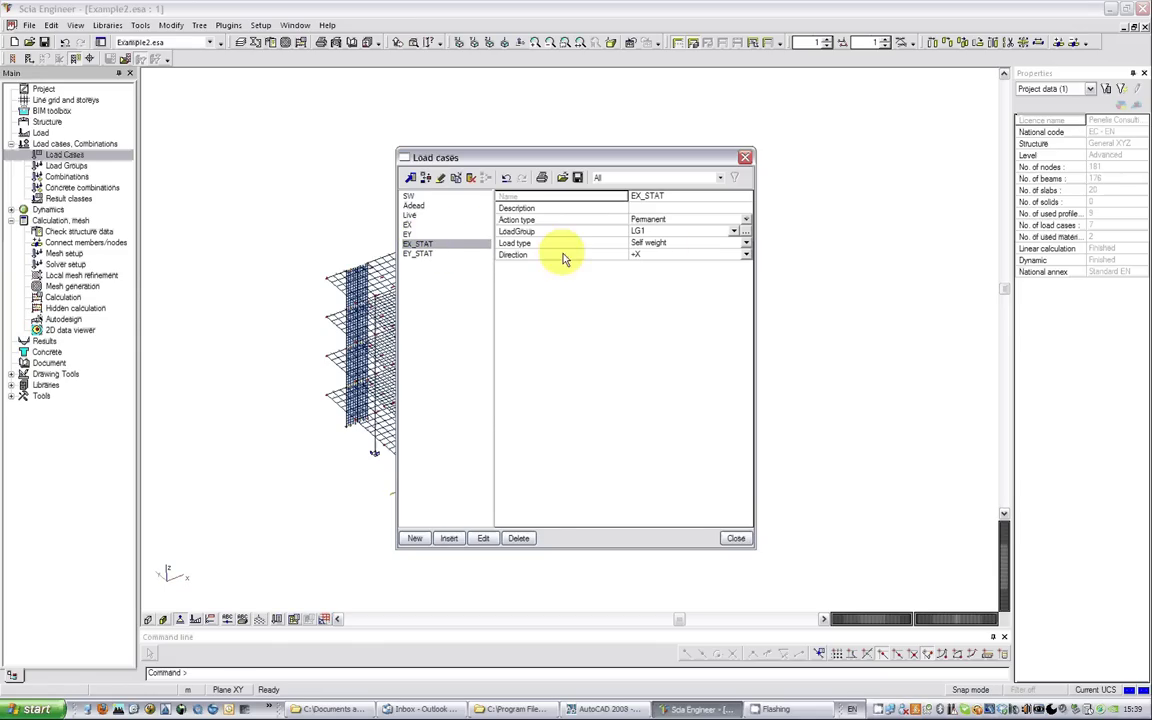
left_click(420, 254)
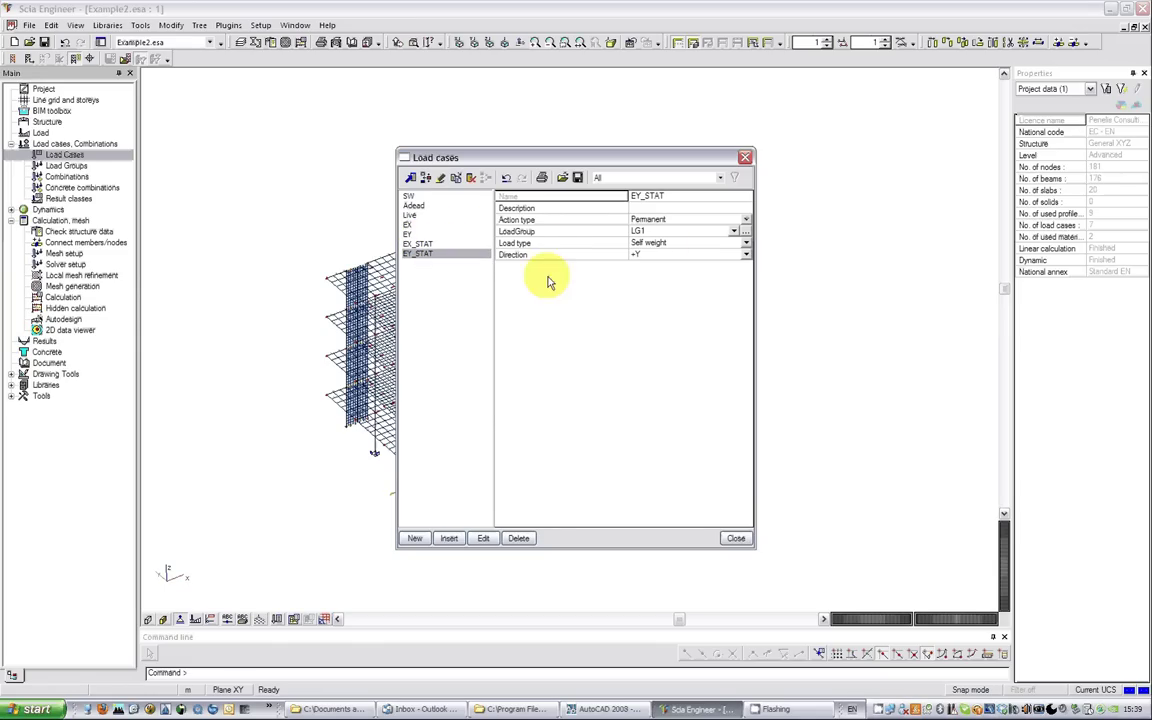
left_click(736, 540)
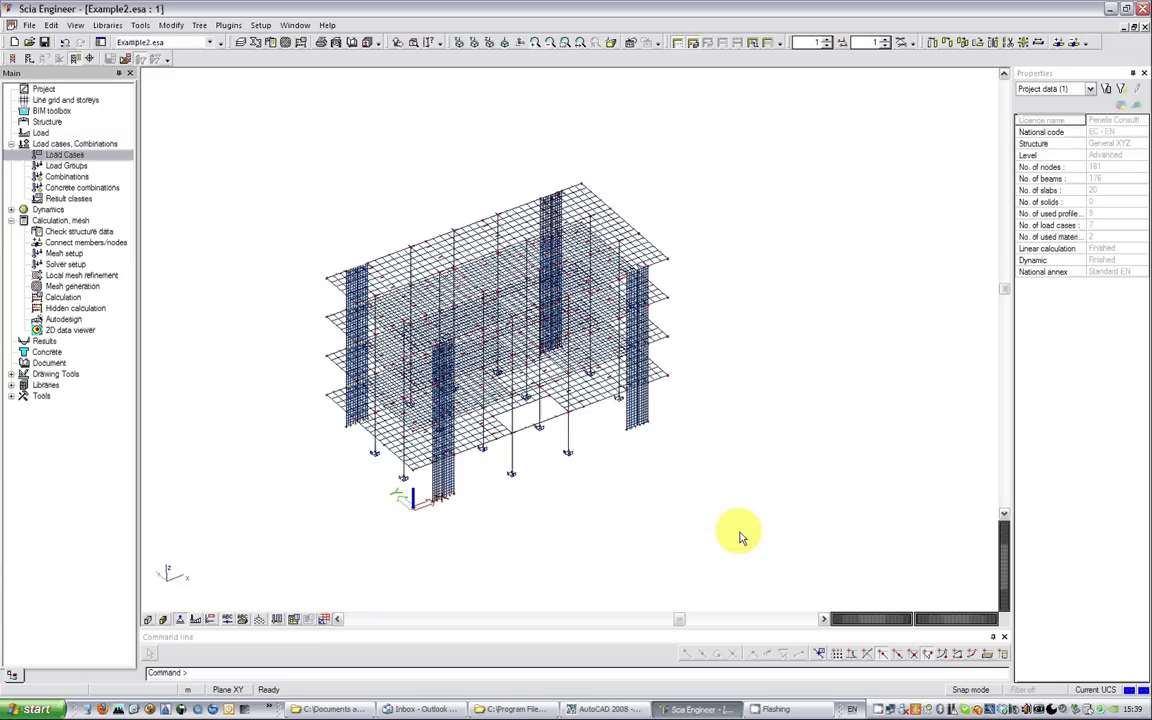
Step: Try to export the calculated model with the ECtools plugin as Example2.xml in the Examples_SCIA Example2 folder, cancelling the save
left_click(79, 298)
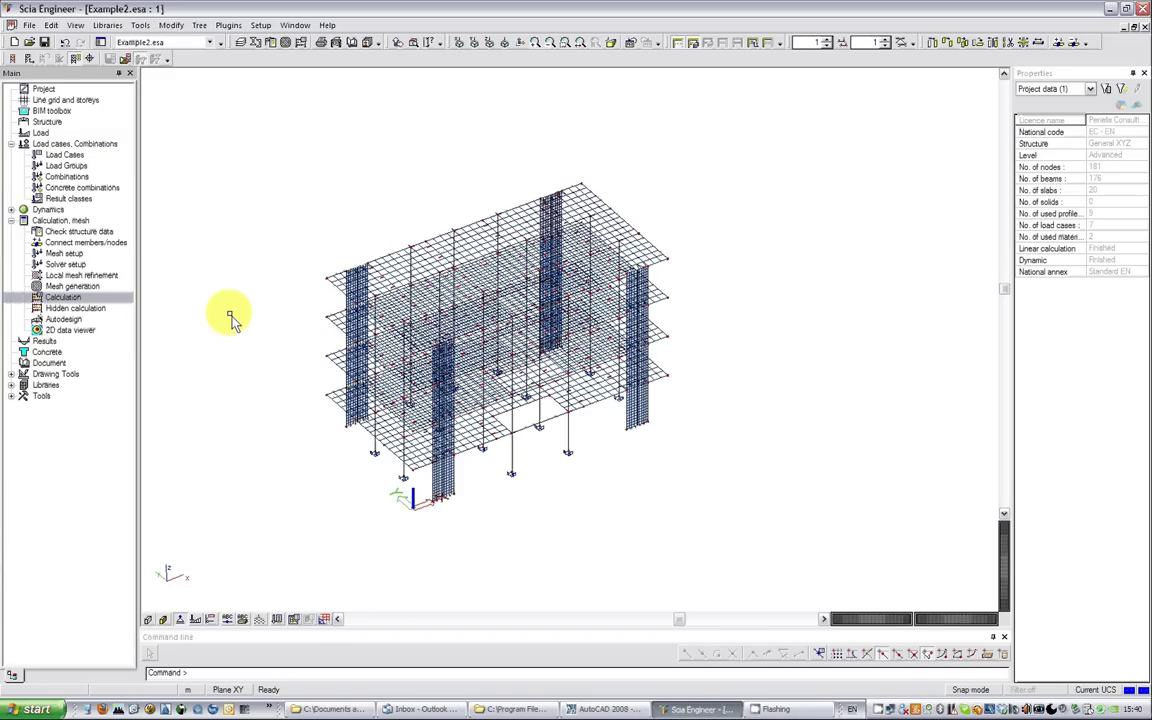
left_click(228, 25)
mouse_move(244, 42)
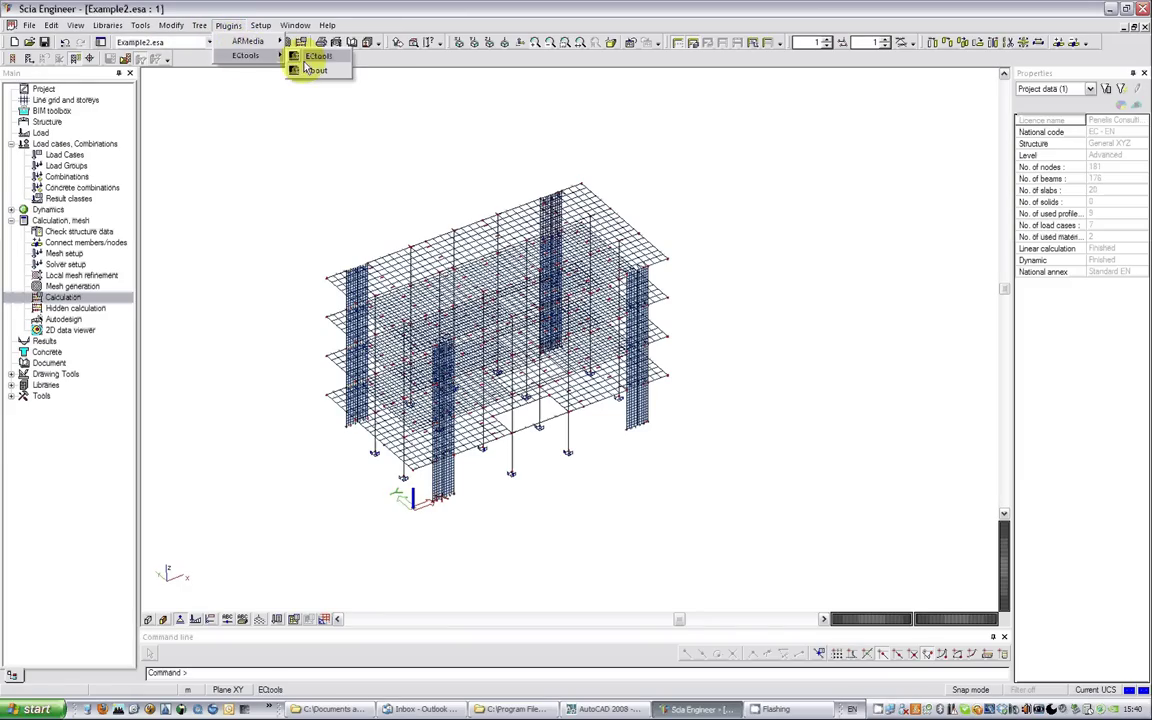
left_click(309, 63)
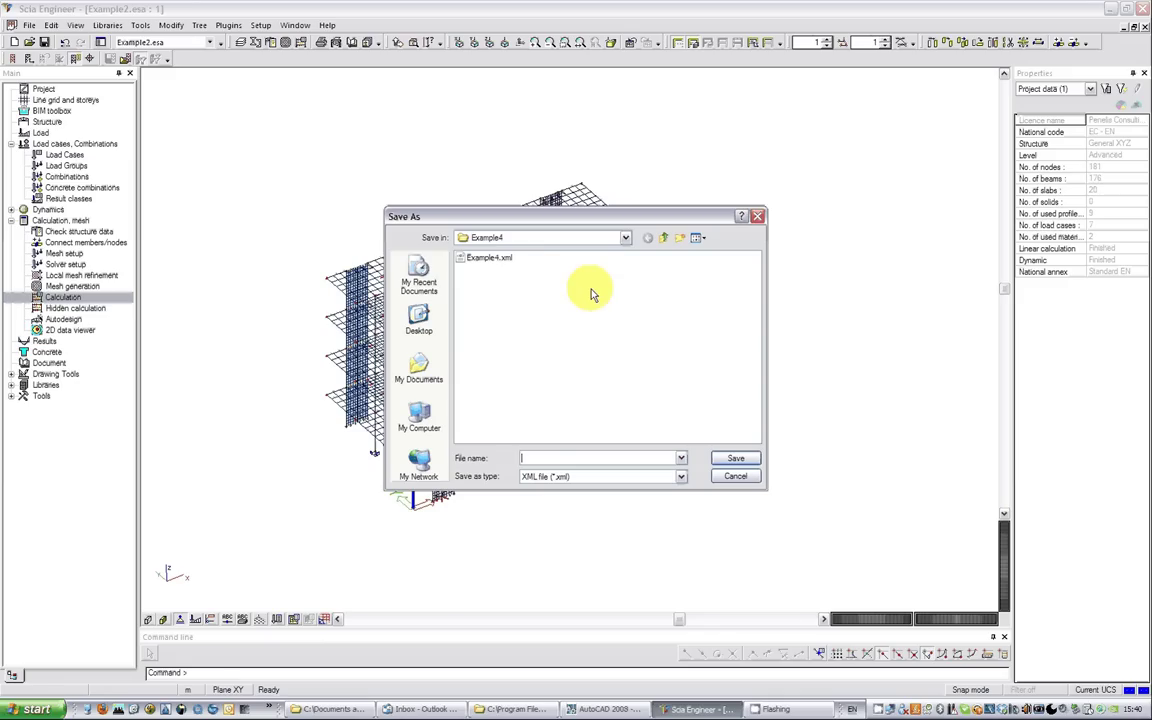
left_click(625, 237)
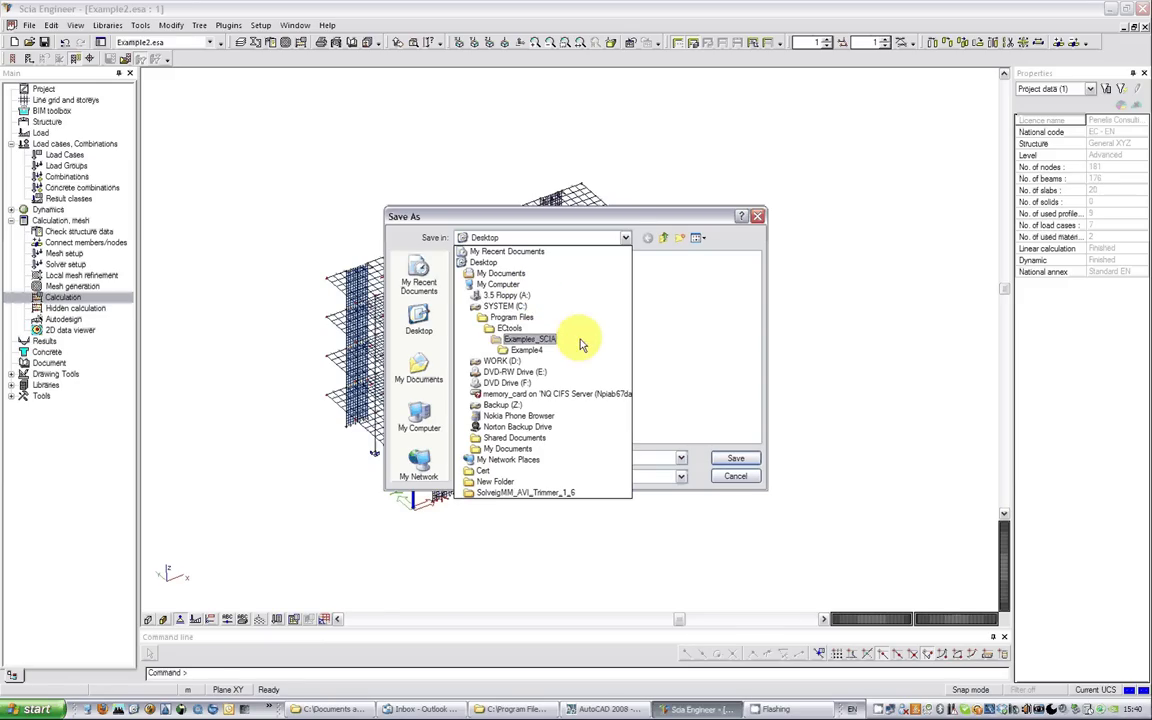
left_click(540, 340)
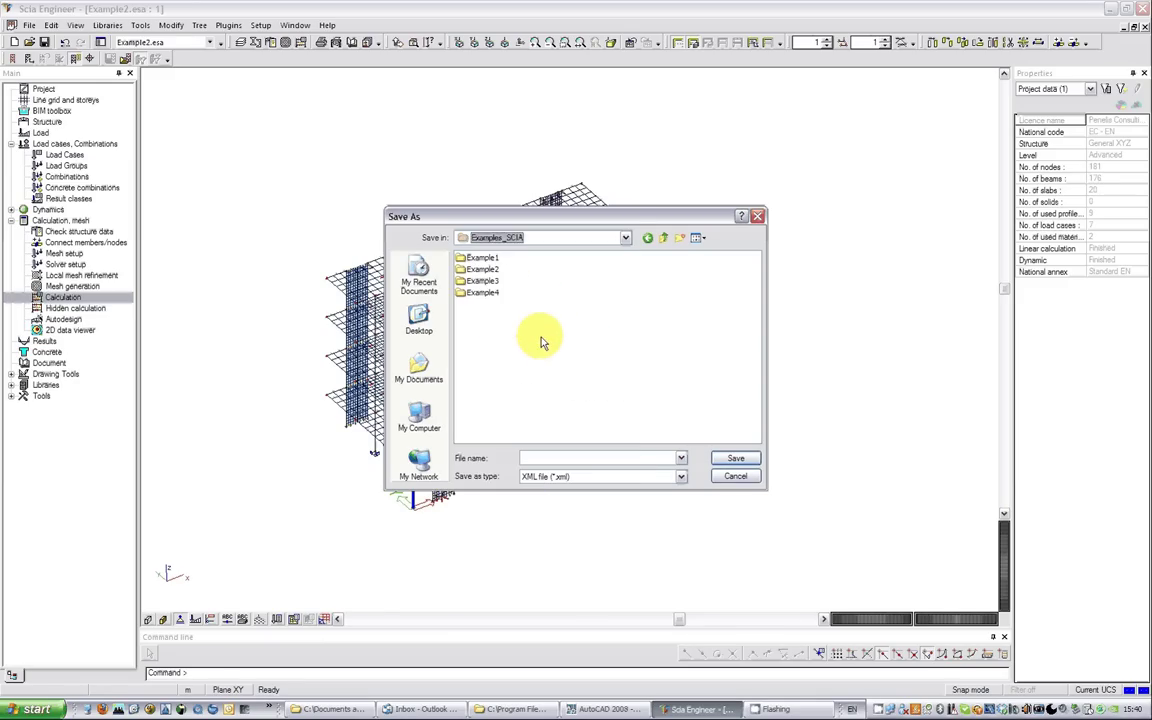
double_click(480, 269)
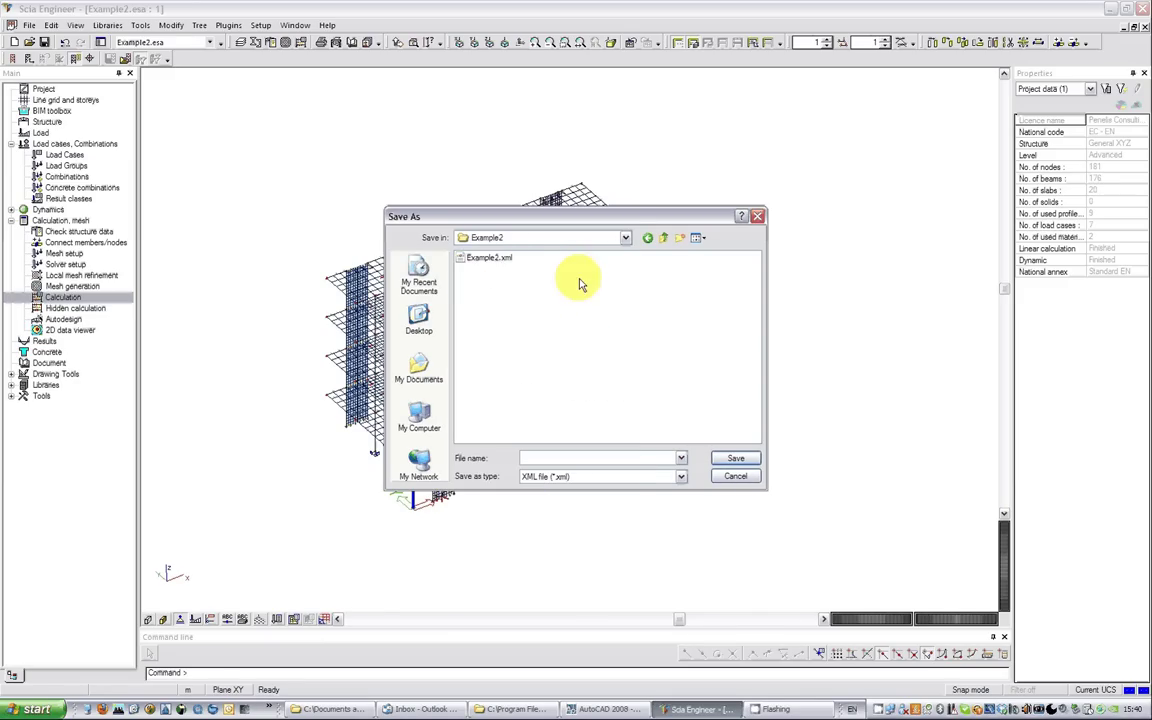
left_click(478, 260)
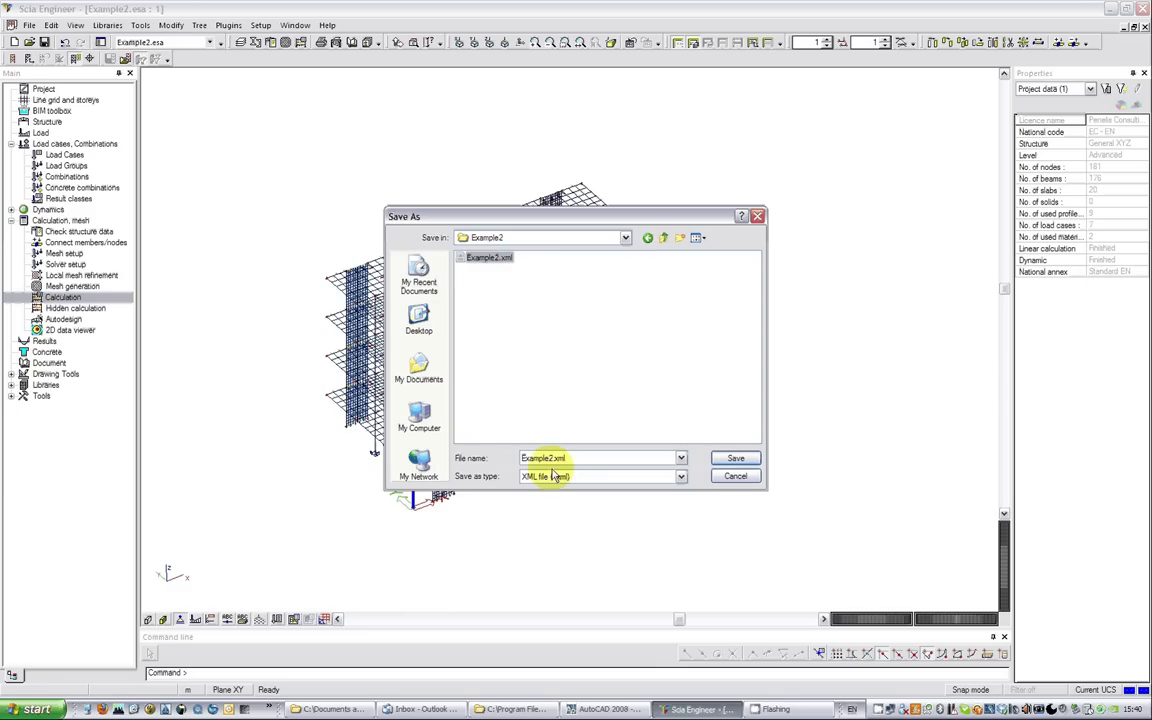
left_click(740, 476)
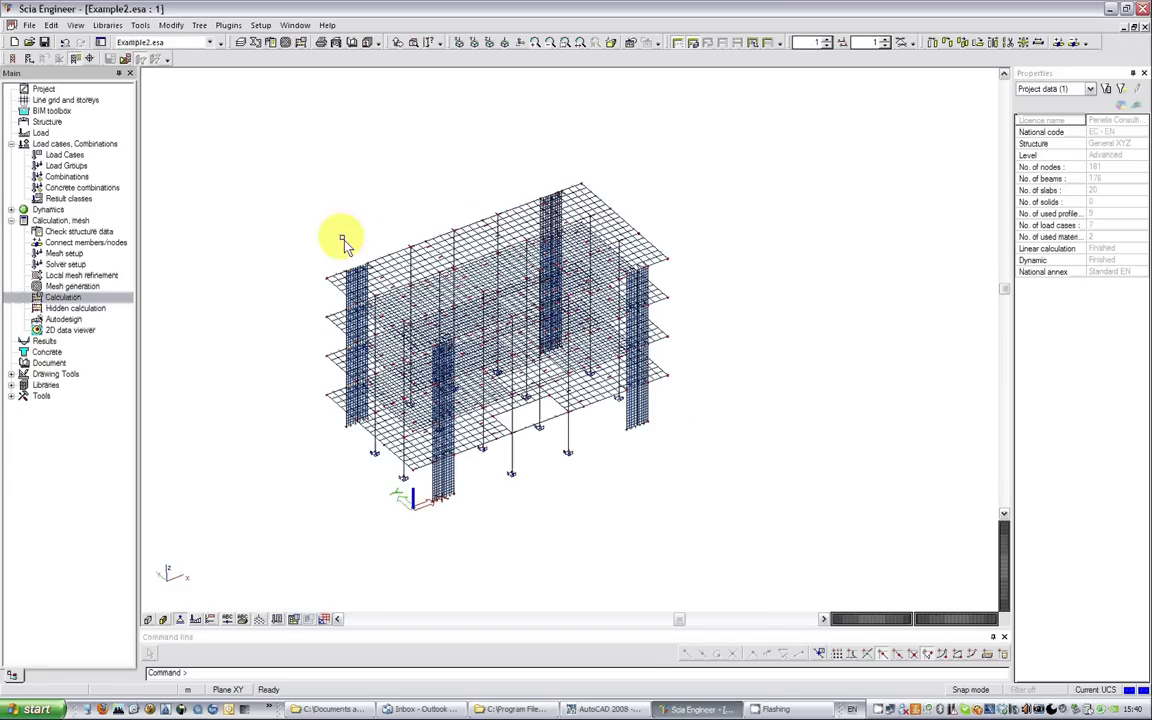
Step: Close the Example2 project with its changes saved, keeping the mesh and calculation results, and show the desktop
left_click(1145, 28)
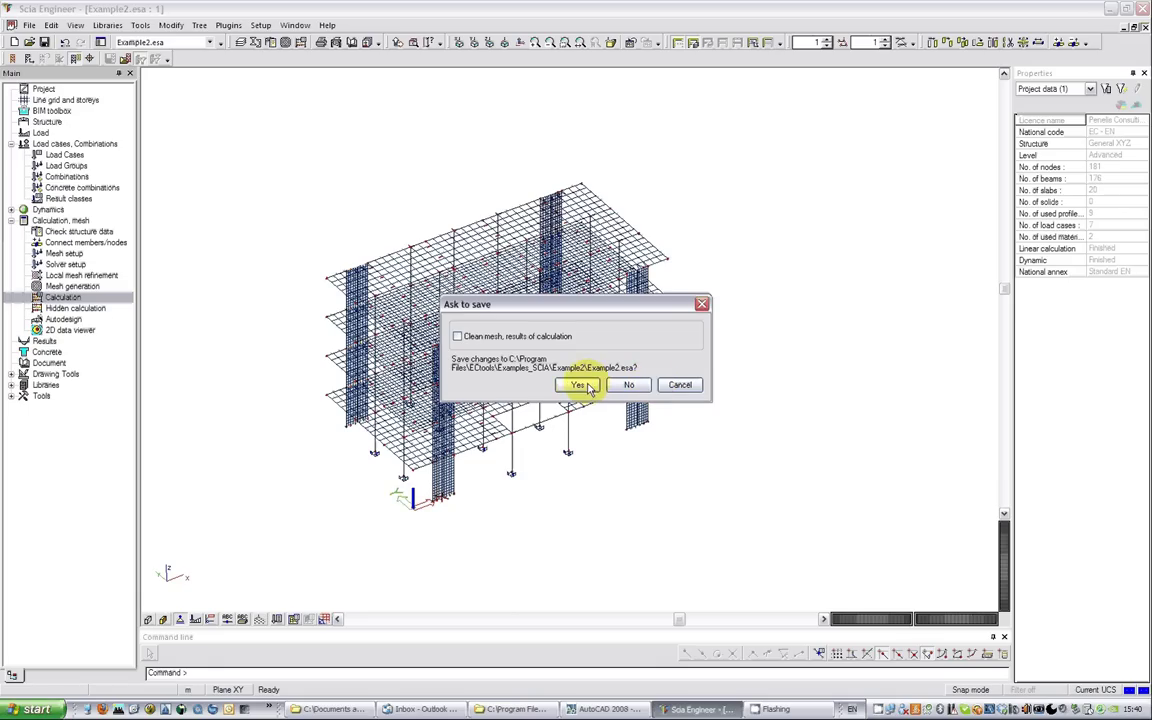
left_click(581, 385)
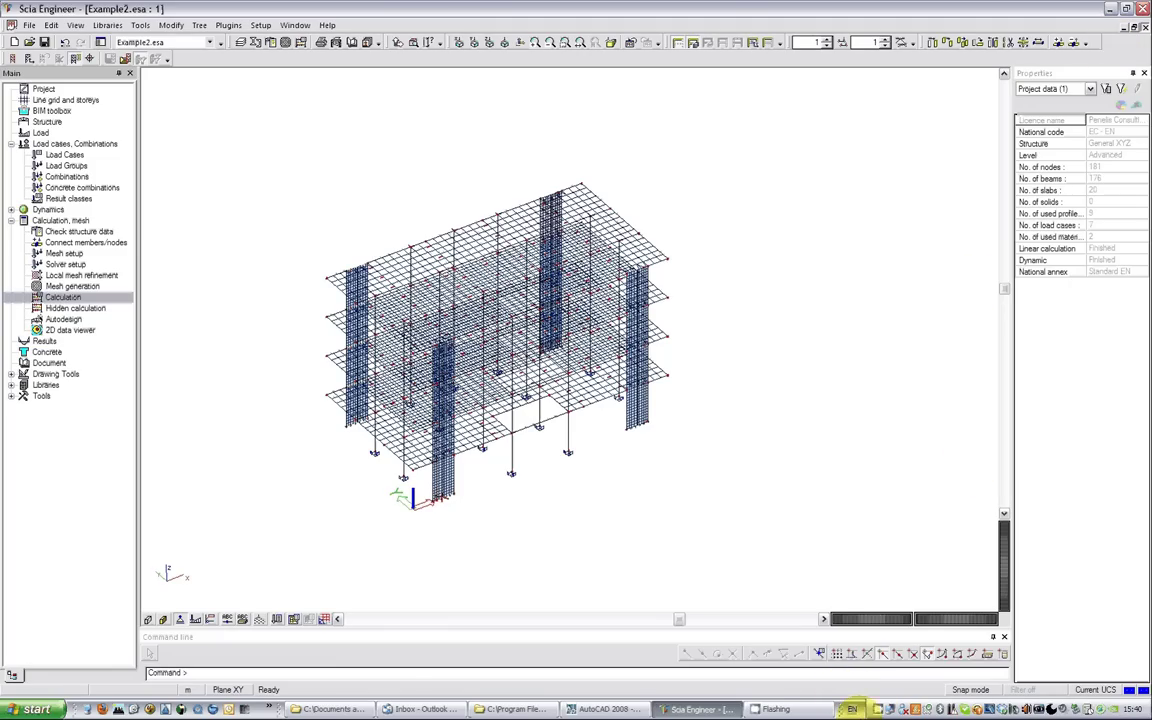
right_click(878, 709)
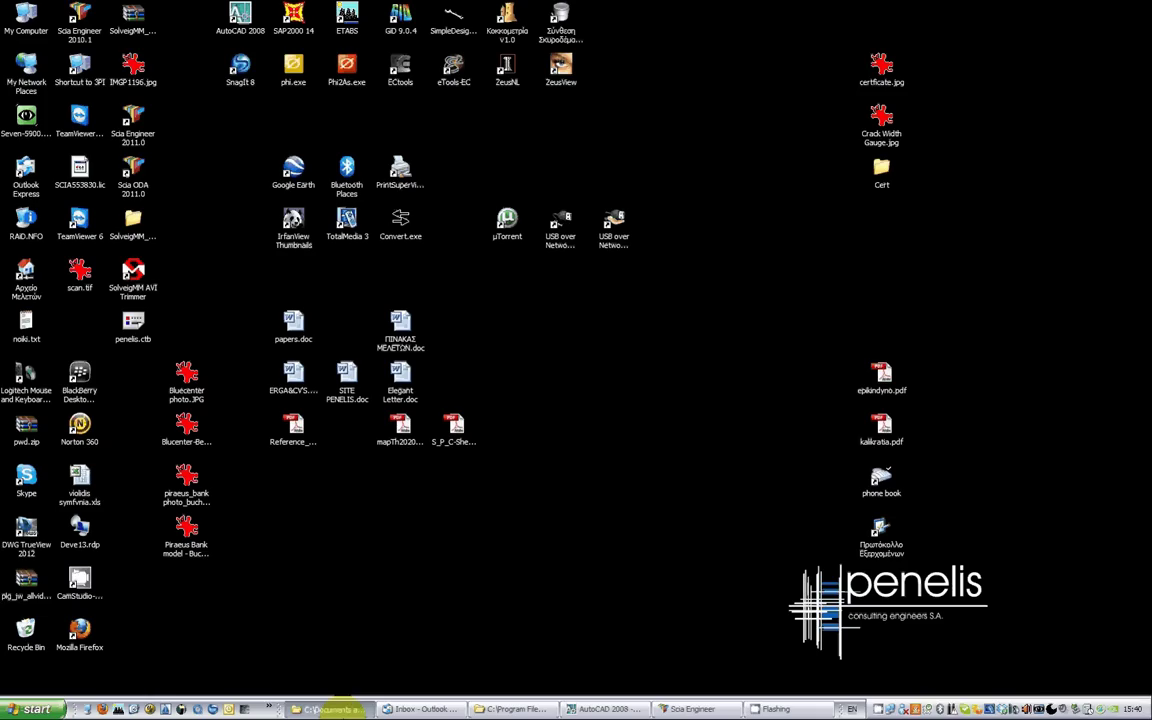
Step: Open the Example2.etp project in ECtools and review its general options for analysis software, log file, report language and model DXF
left_click(510, 710)
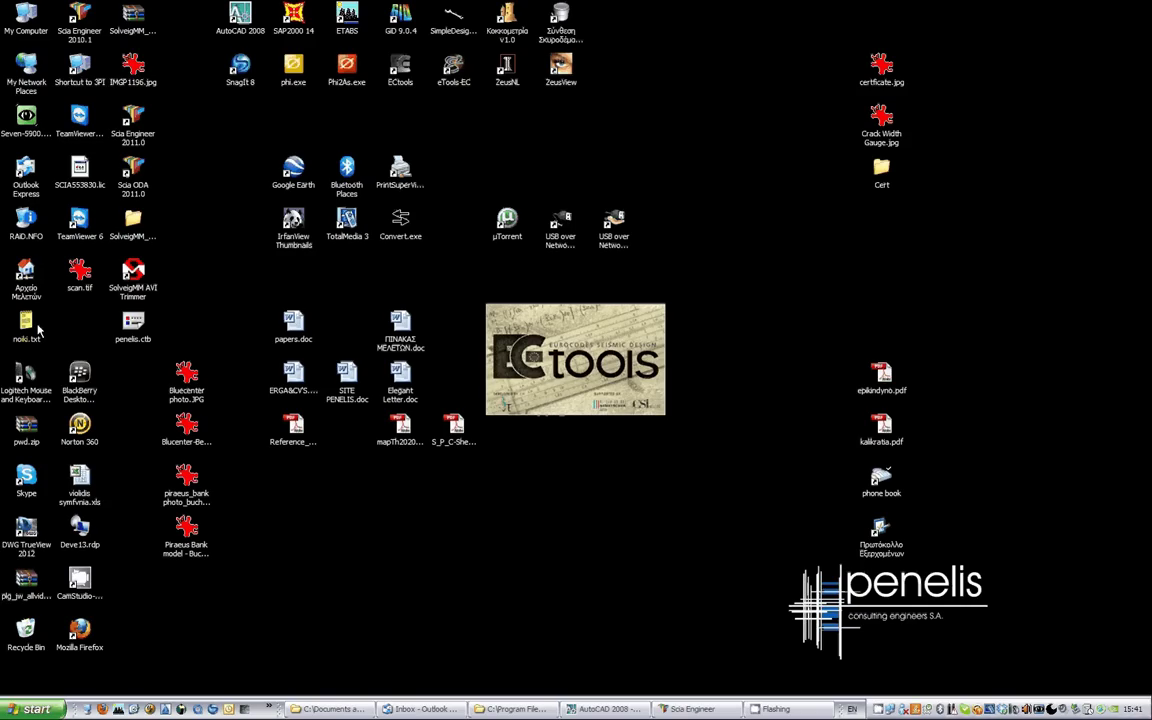
left_click(380, 213)
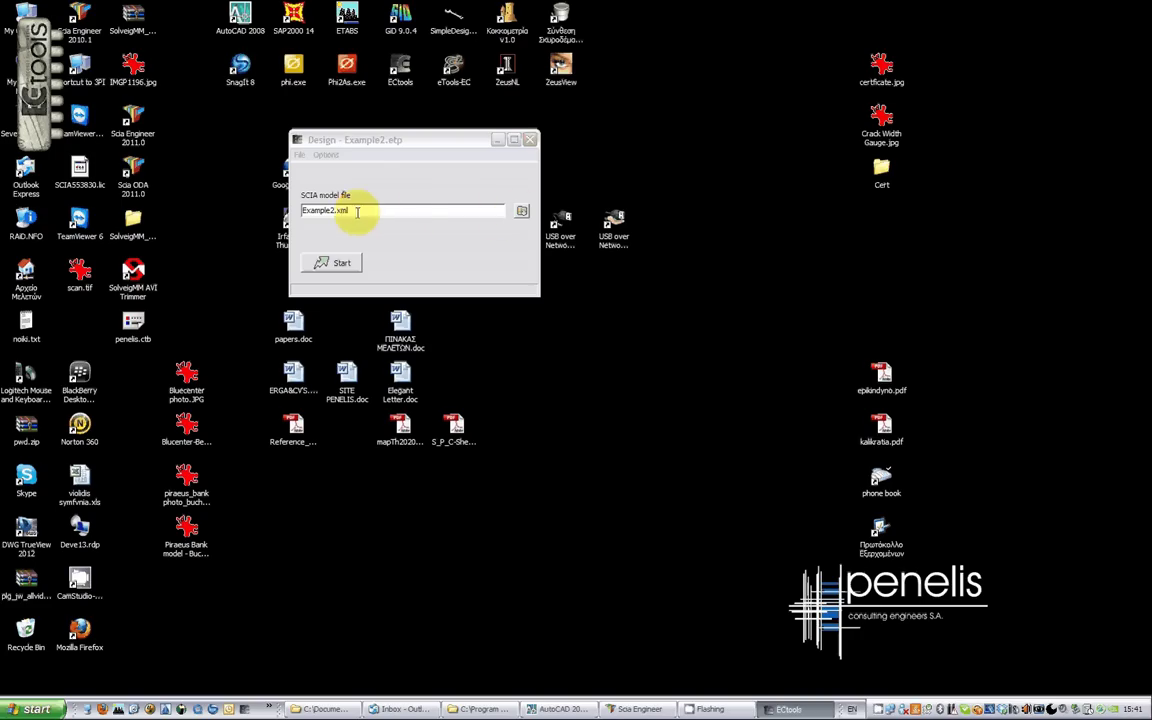
left_click(325, 155)
left_click(341, 172)
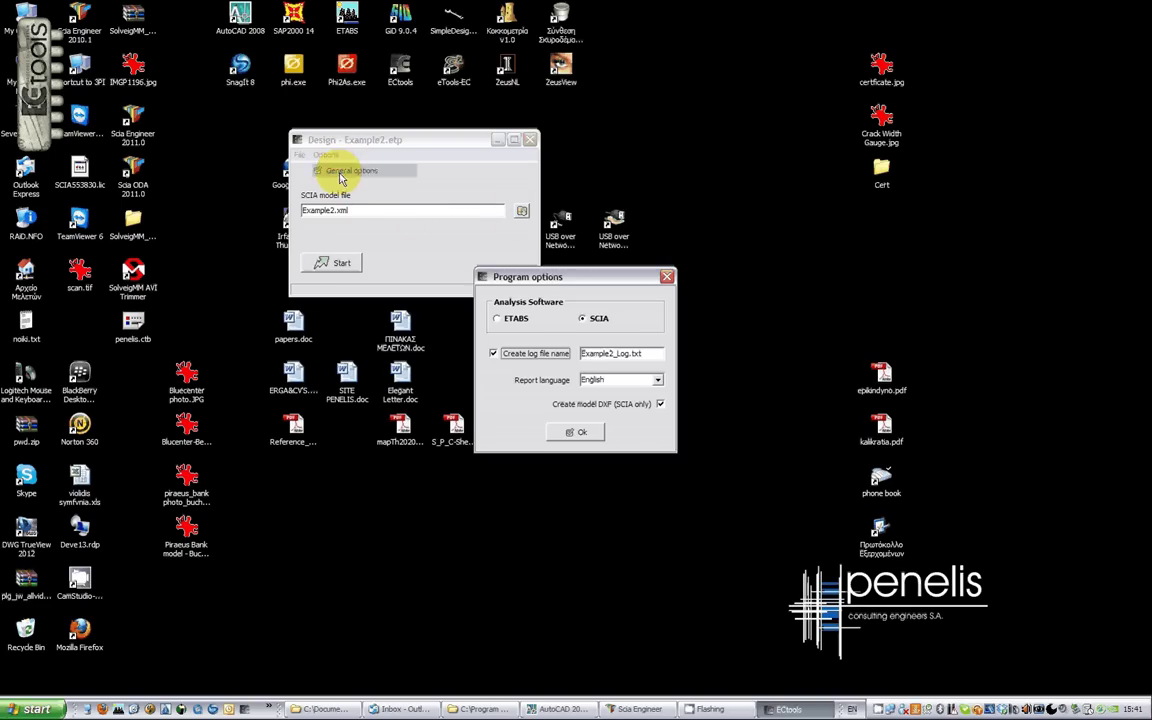
left_click(635, 354)
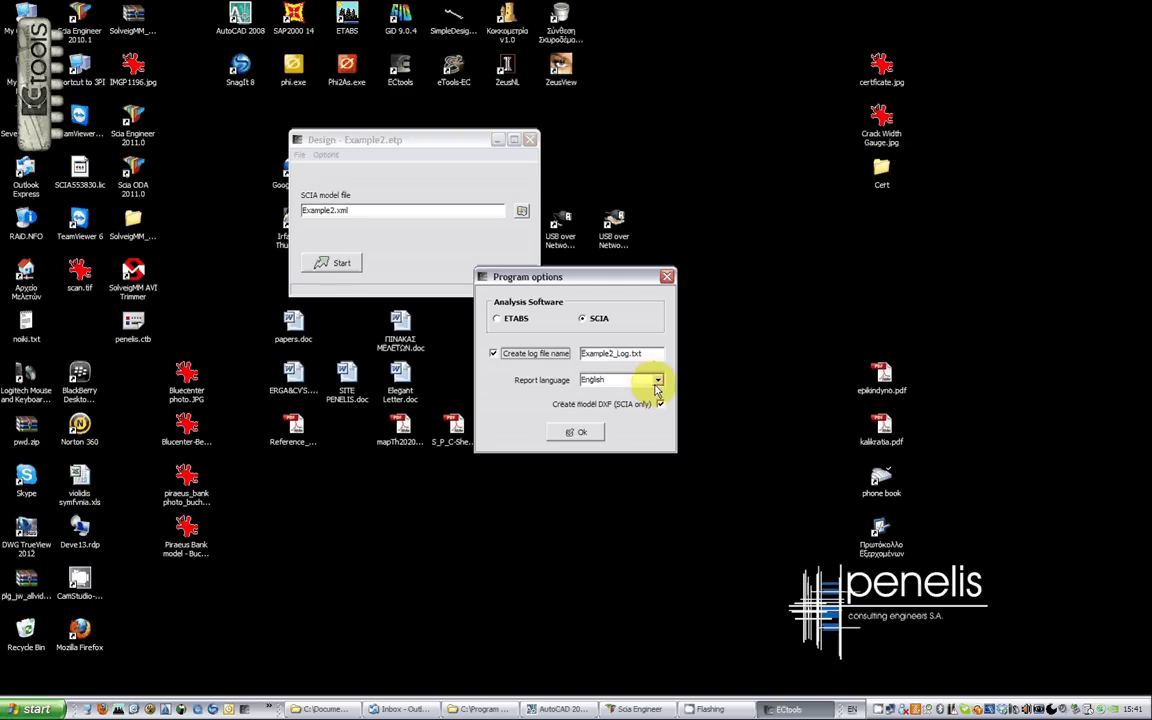
left_click(658, 381)
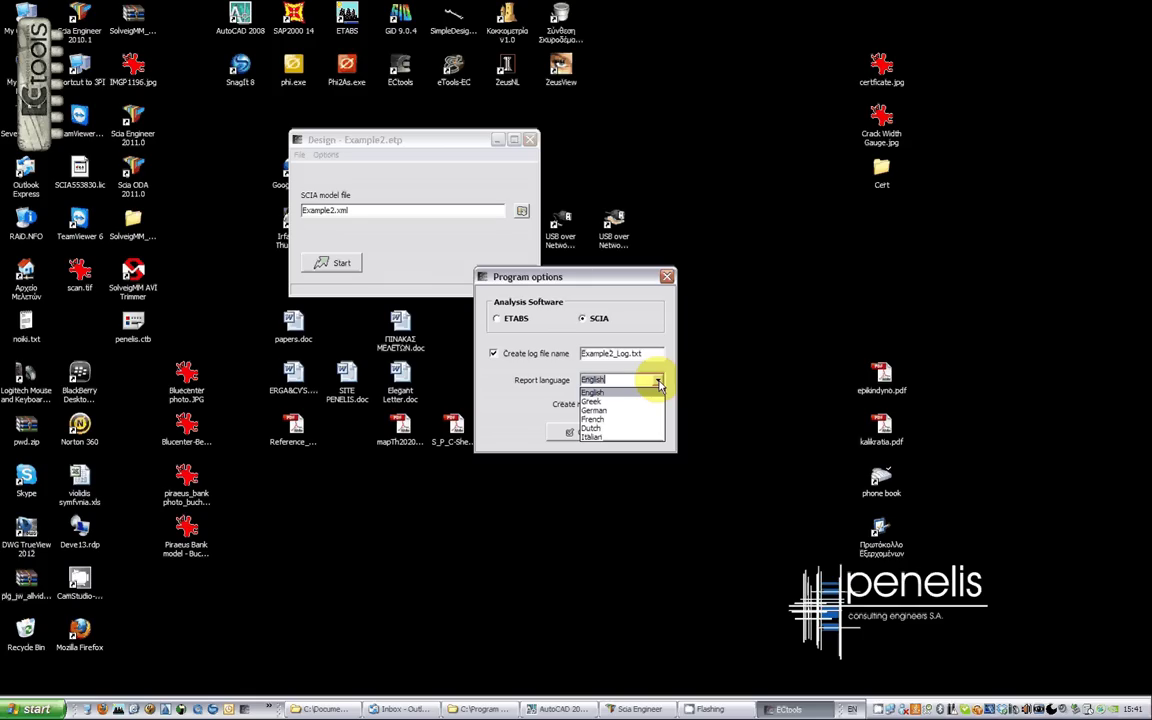
left_click(658, 381)
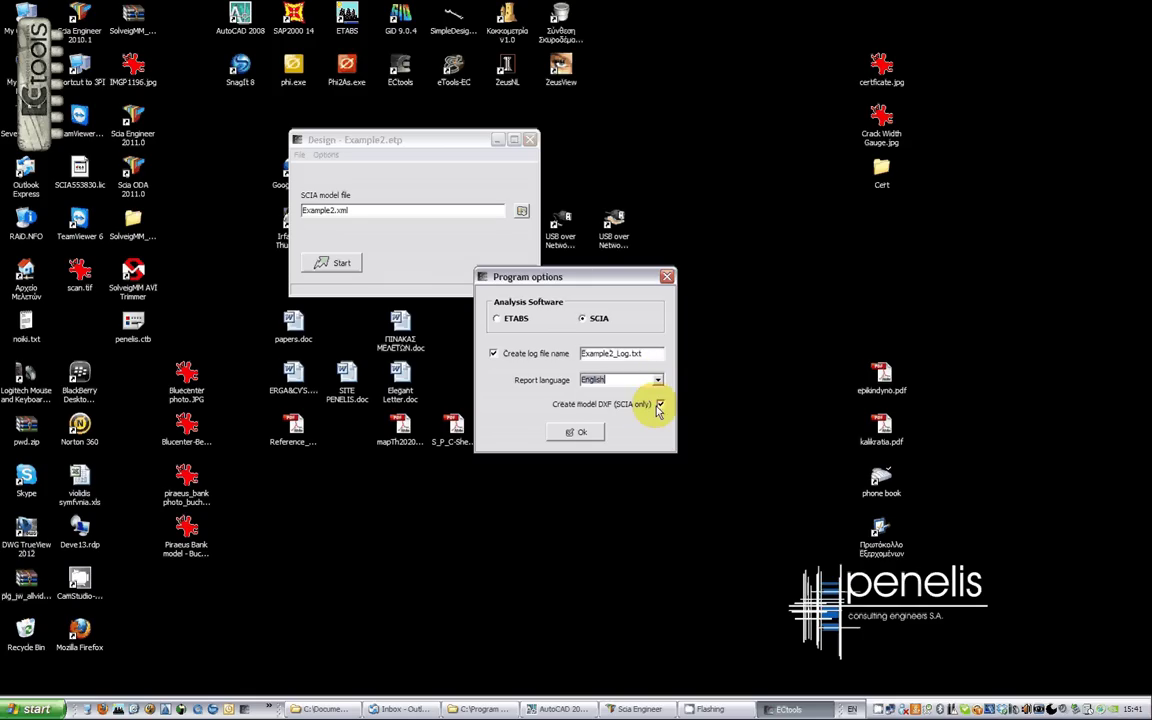
left_click(582, 433)
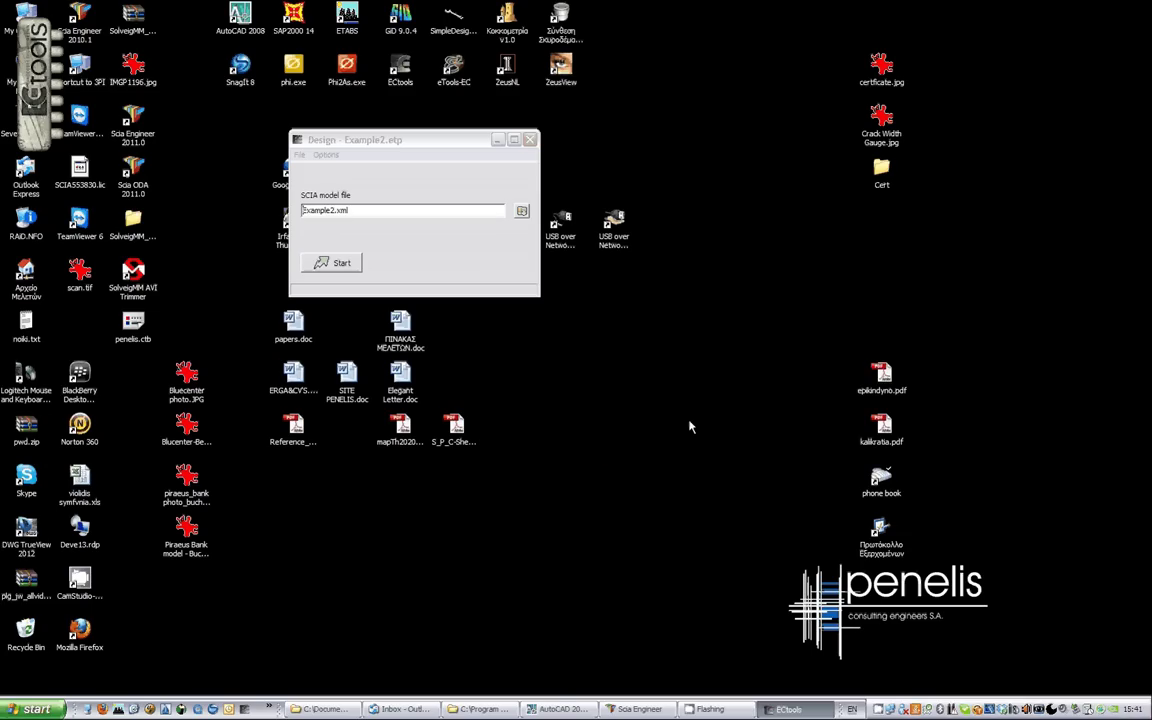
Step: Switch to AutoCAD, display the Example2.dxf drawing and orbit the 3D building model to face its front walls
left_click(553, 709)
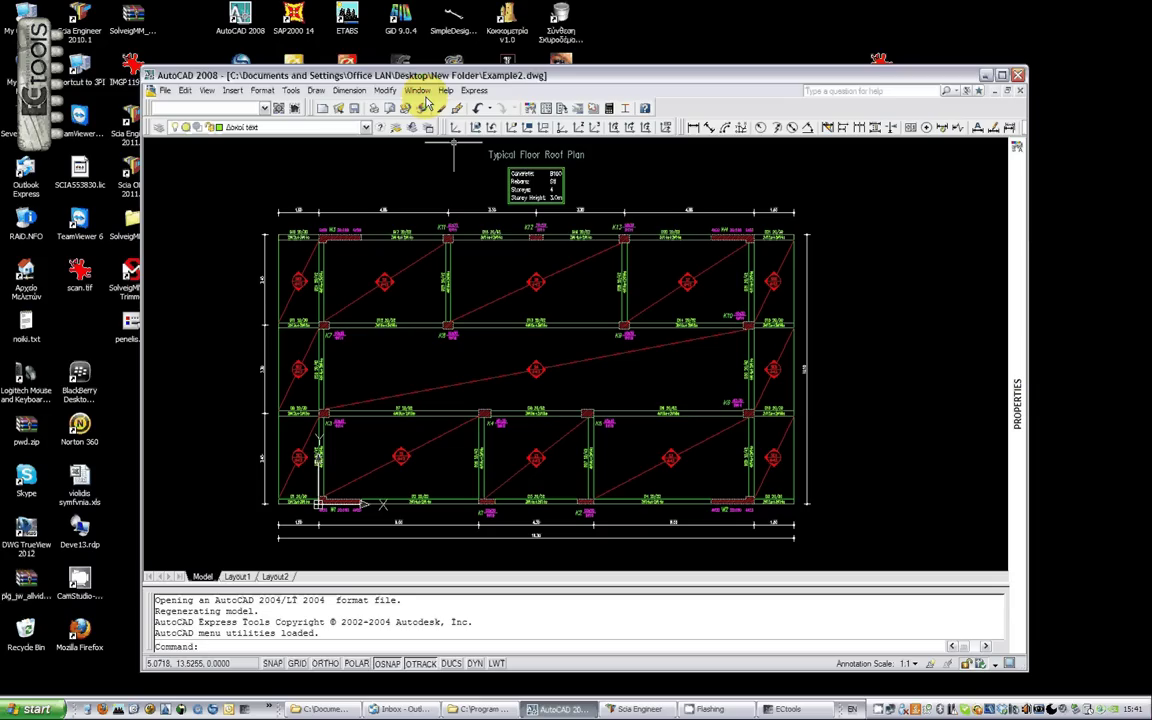
left_click(418, 91)
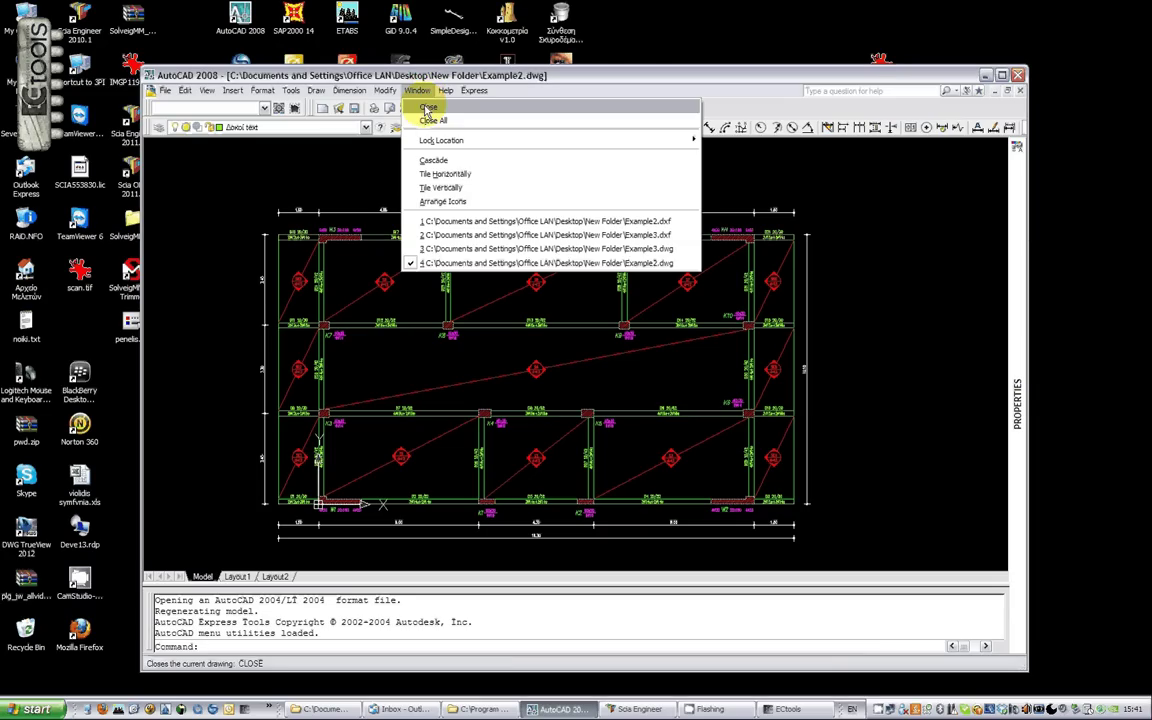
left_click(521, 222)
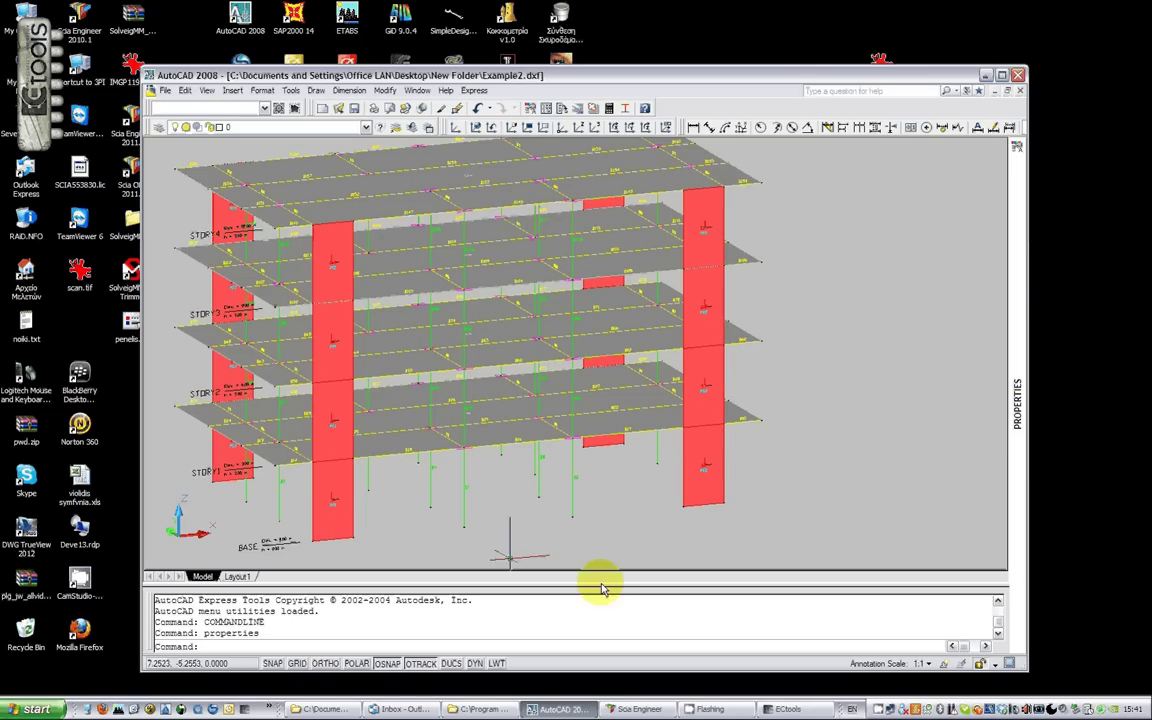
type("orb")
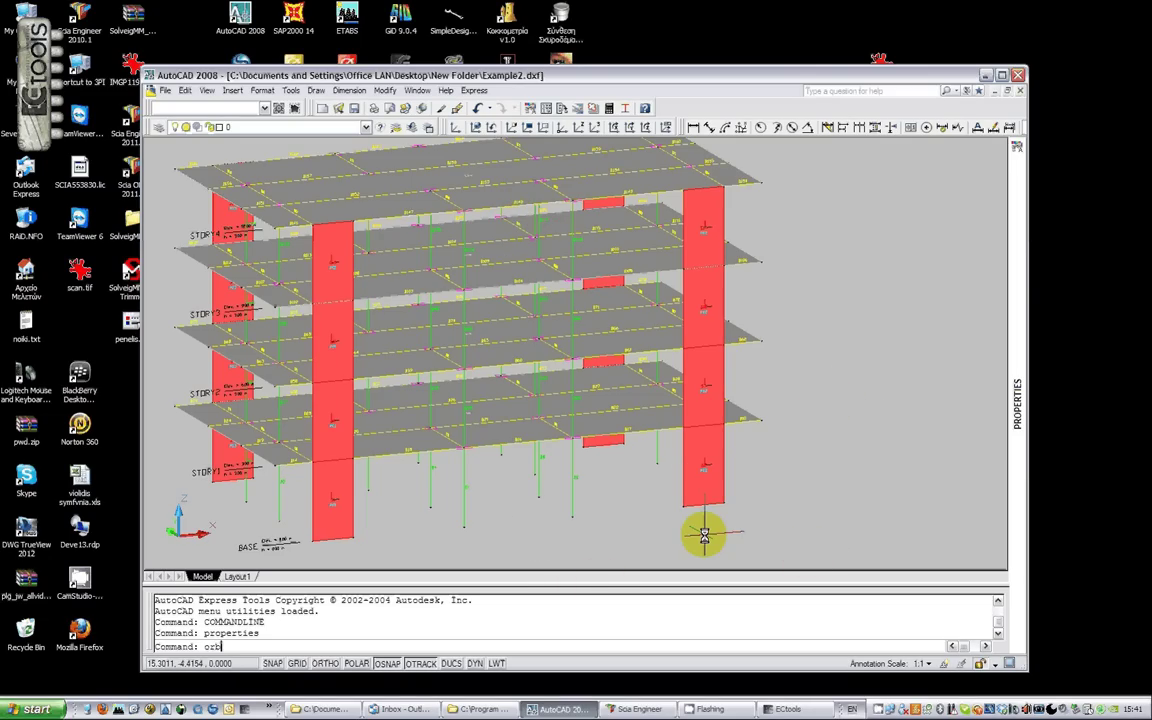
type("it")
key("Return")
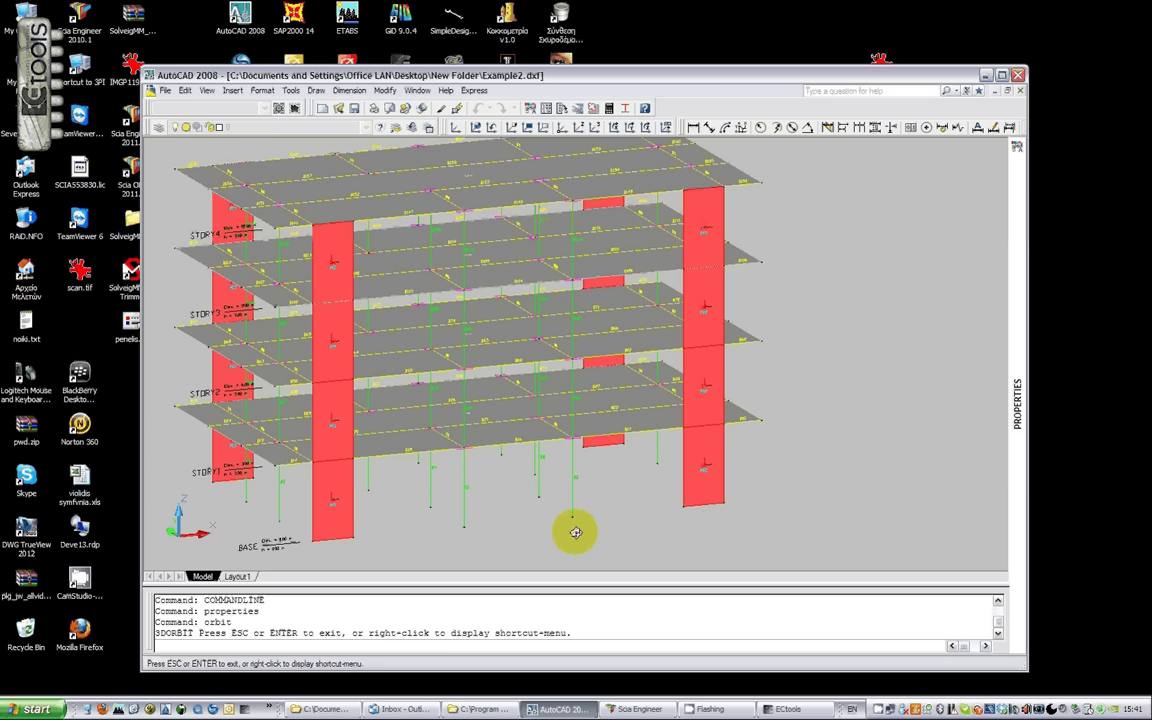
left_click_drag(576, 532, 491, 521)
Step: Examine the wall, beam and column labels on the lower storeys and across the whole DXF model, and minimise AutoCAD
scroll(491, 521, "up", 4)
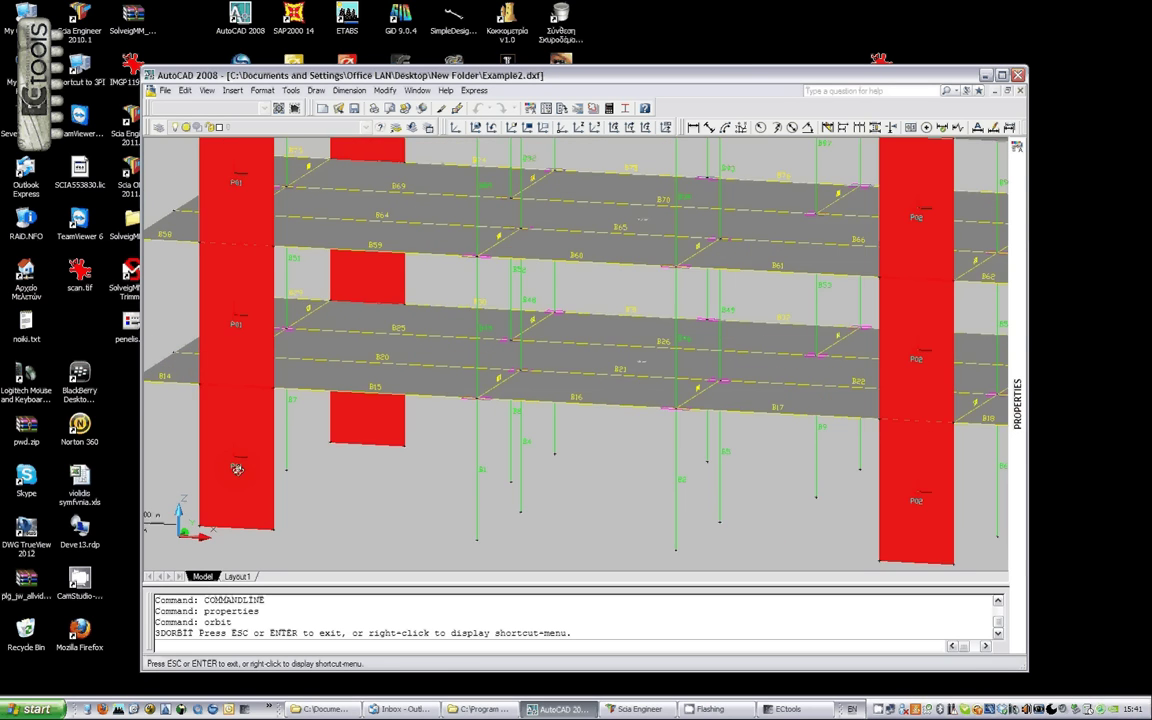
scroll(368, 494, "down", 2)
scroll(450, 471, "up", 2)
scroll(450, 471, "up", 2)
scroll(437, 470, "down", 3)
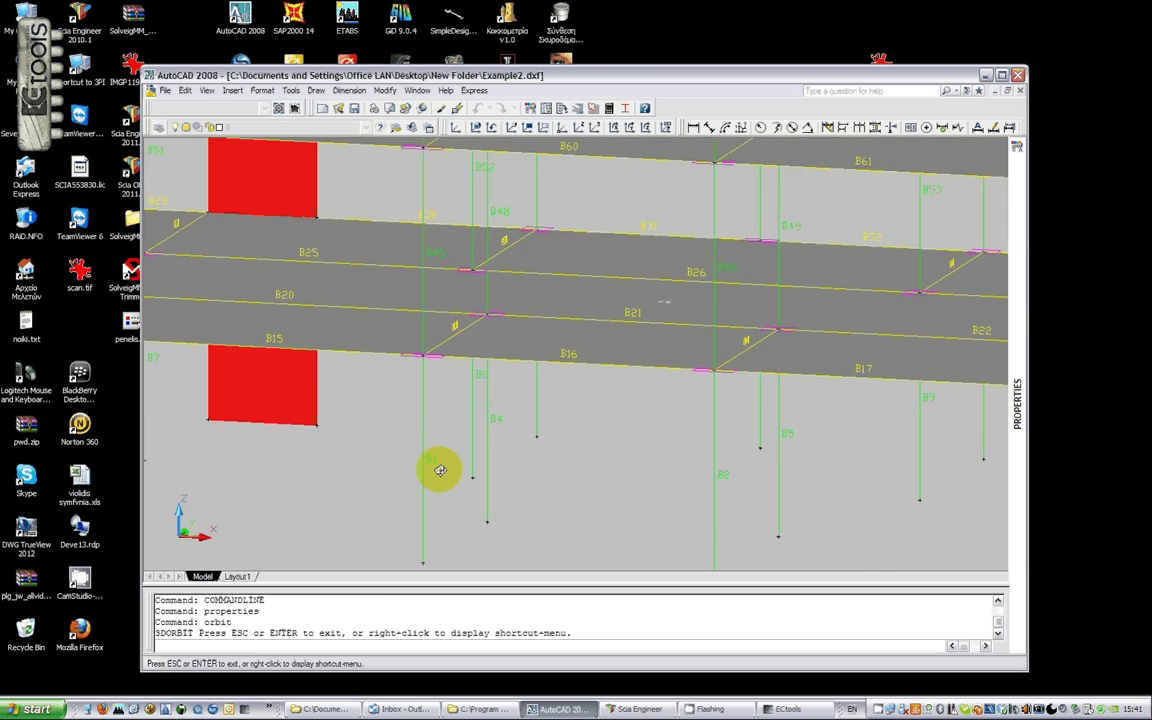
scroll(426, 405, "up", 3)
scroll(426, 405, "up", 1)
scroll(426, 402, "down", 4)
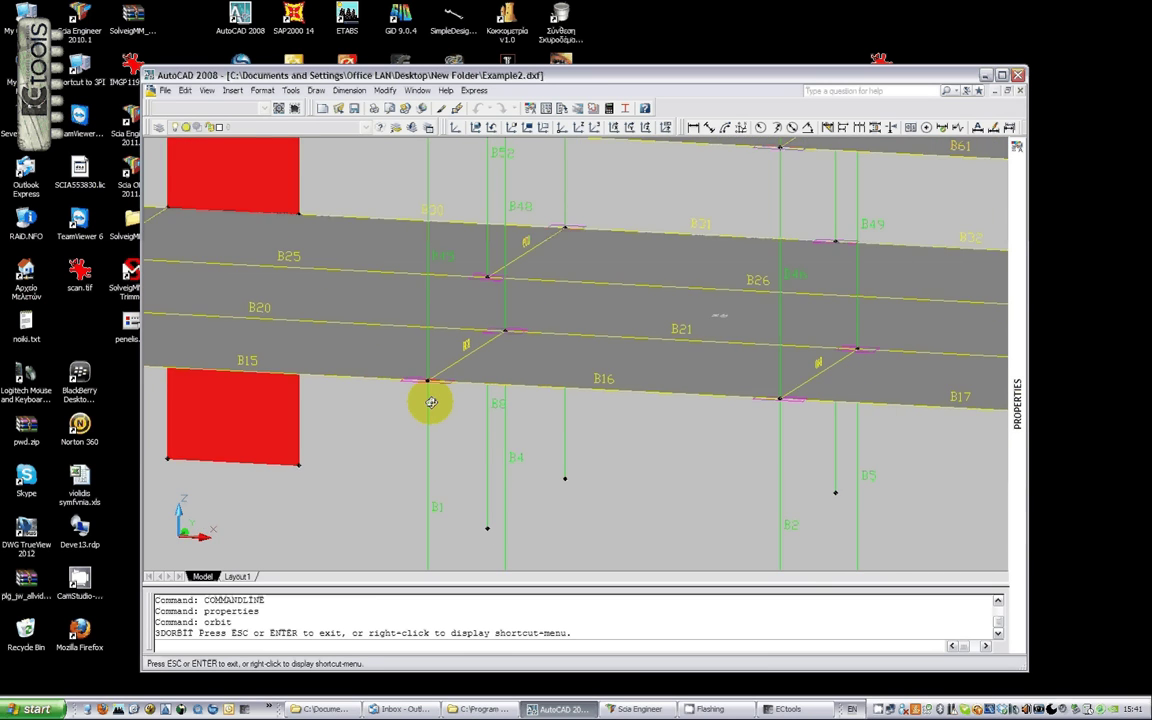
scroll(436, 418, "down", 3)
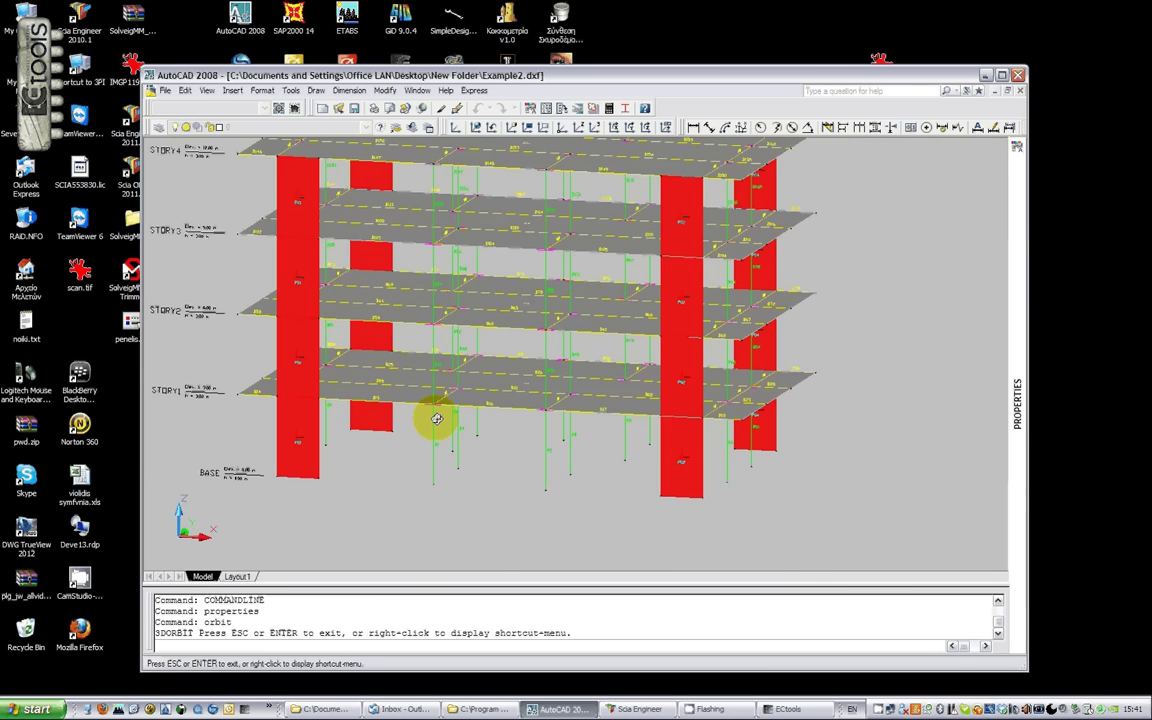
scroll(259, 409, "up", 1)
scroll(259, 409, "down", 2)
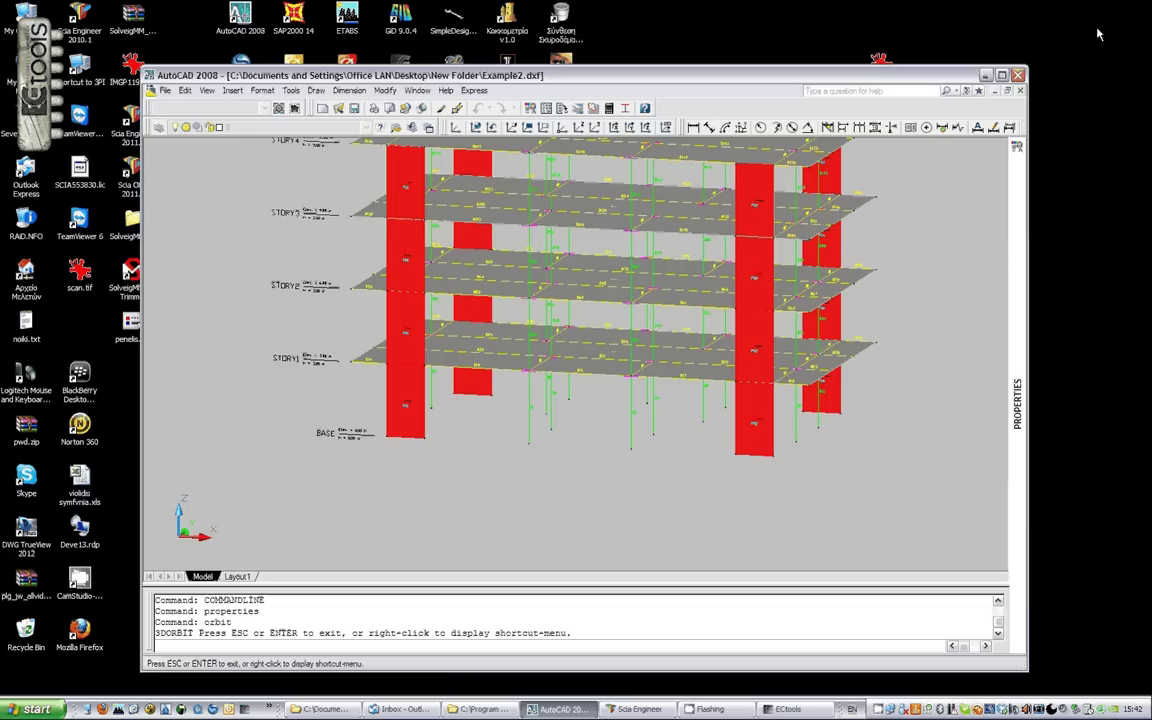
left_click(985, 75)
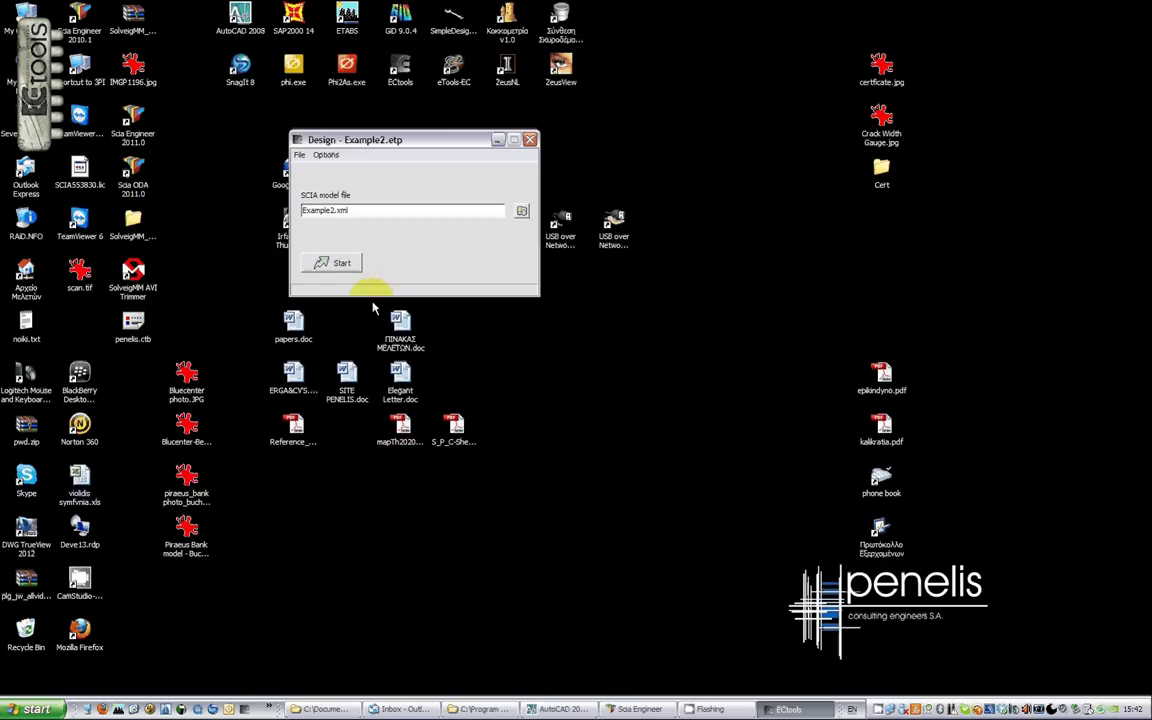
Step: Review the ECtools design options, including the available national annexes, and close them
left_click(341, 263)
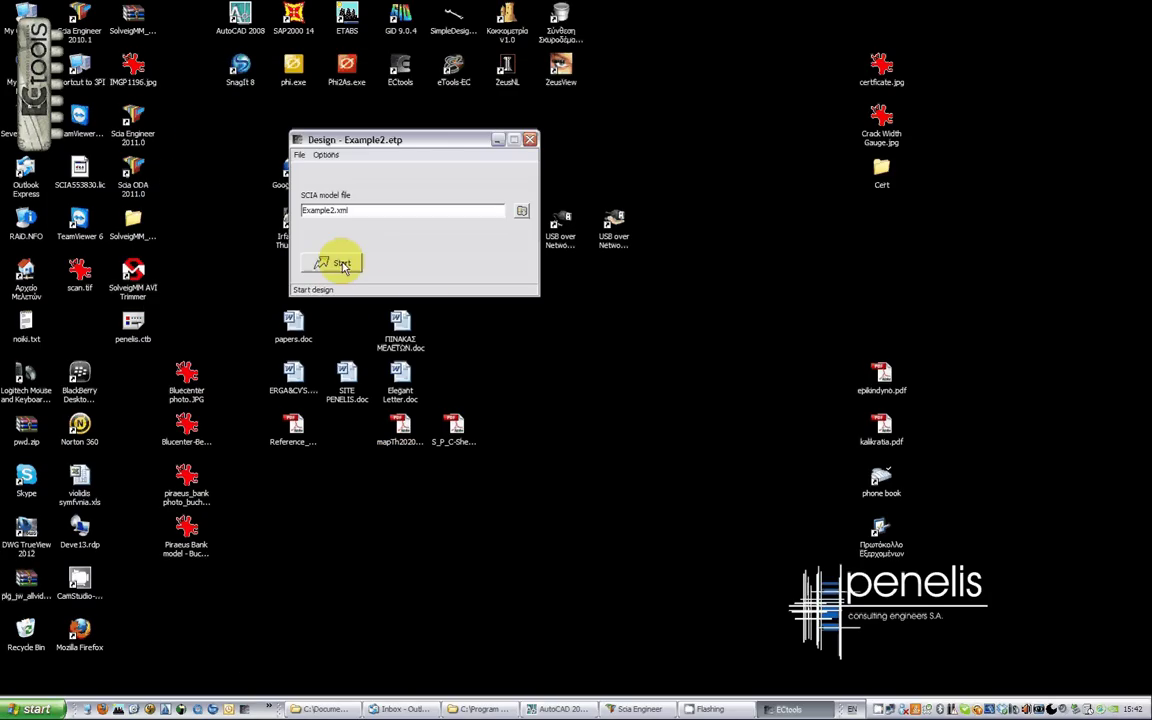
left_click(326, 155)
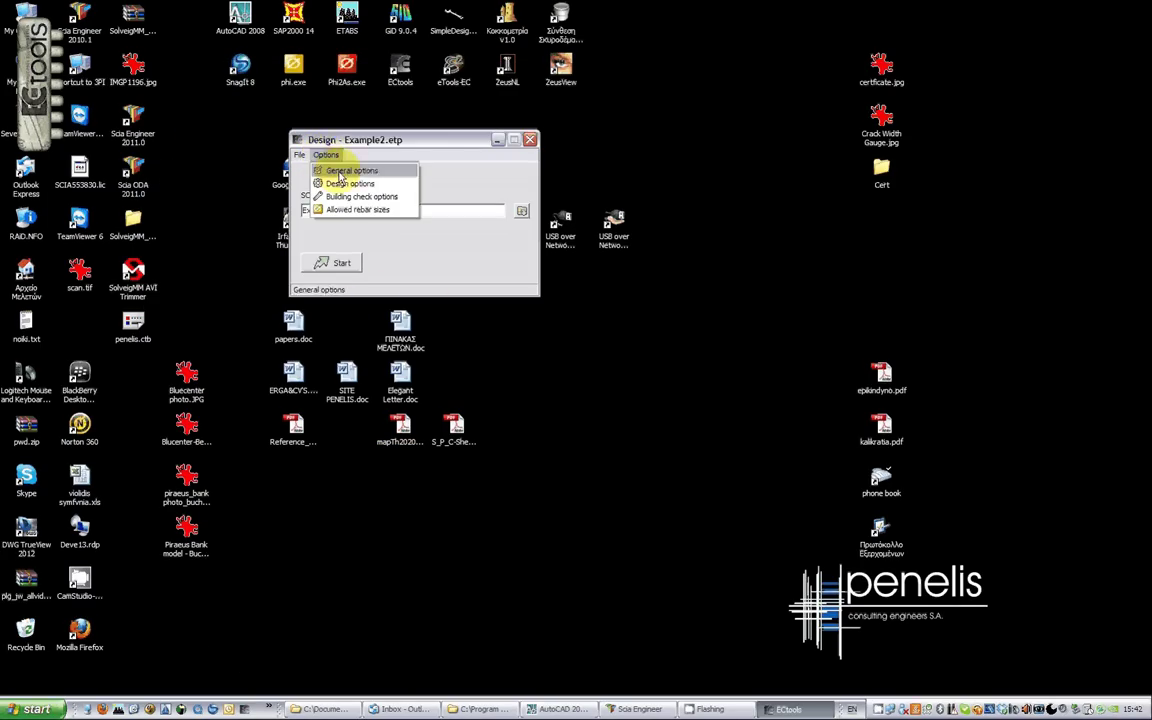
left_click(345, 184)
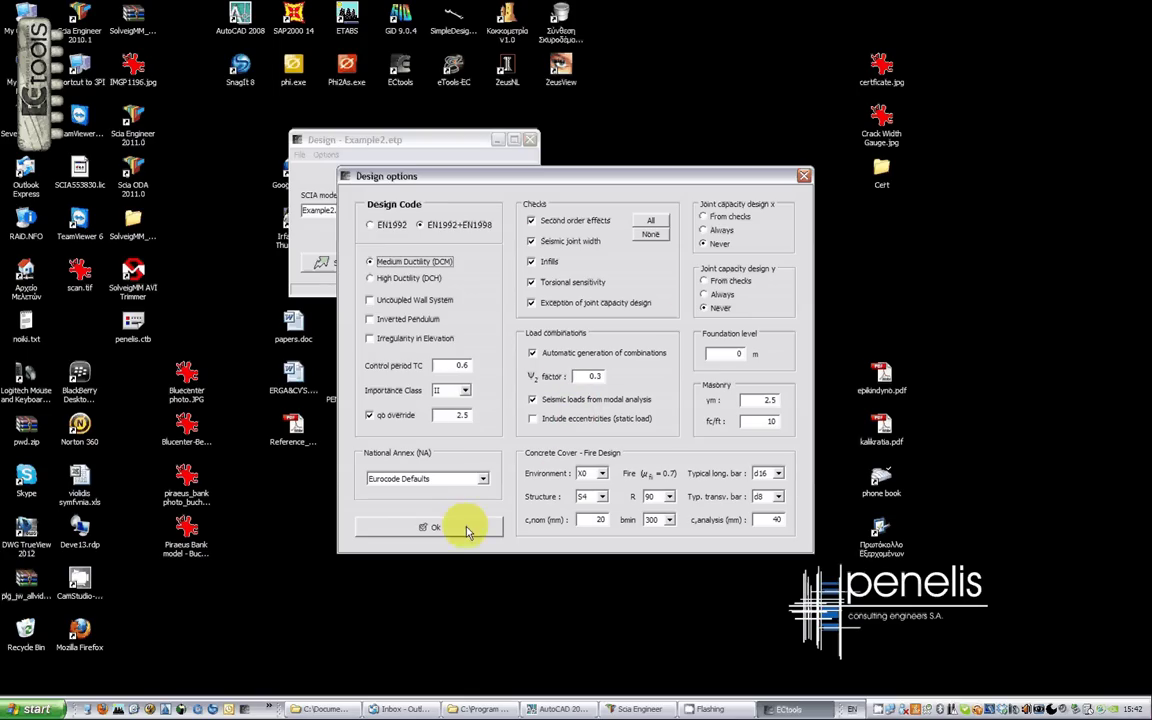
left_click(482, 479)
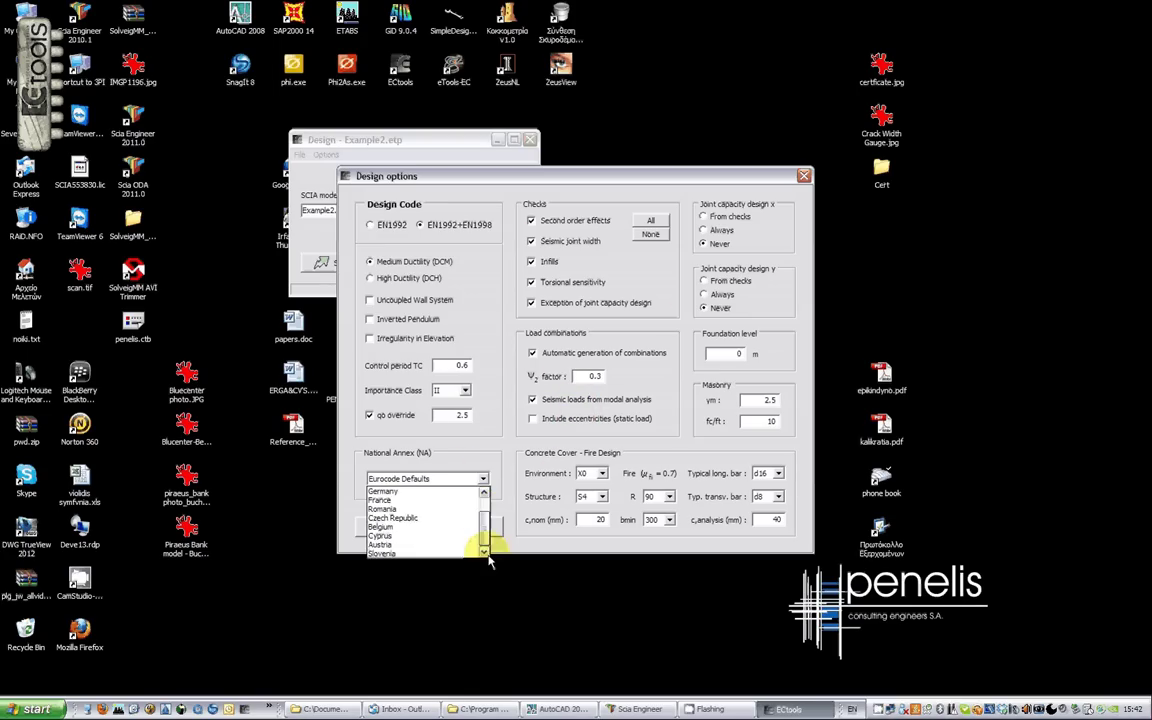
left_click(446, 492)
left_click(476, 527)
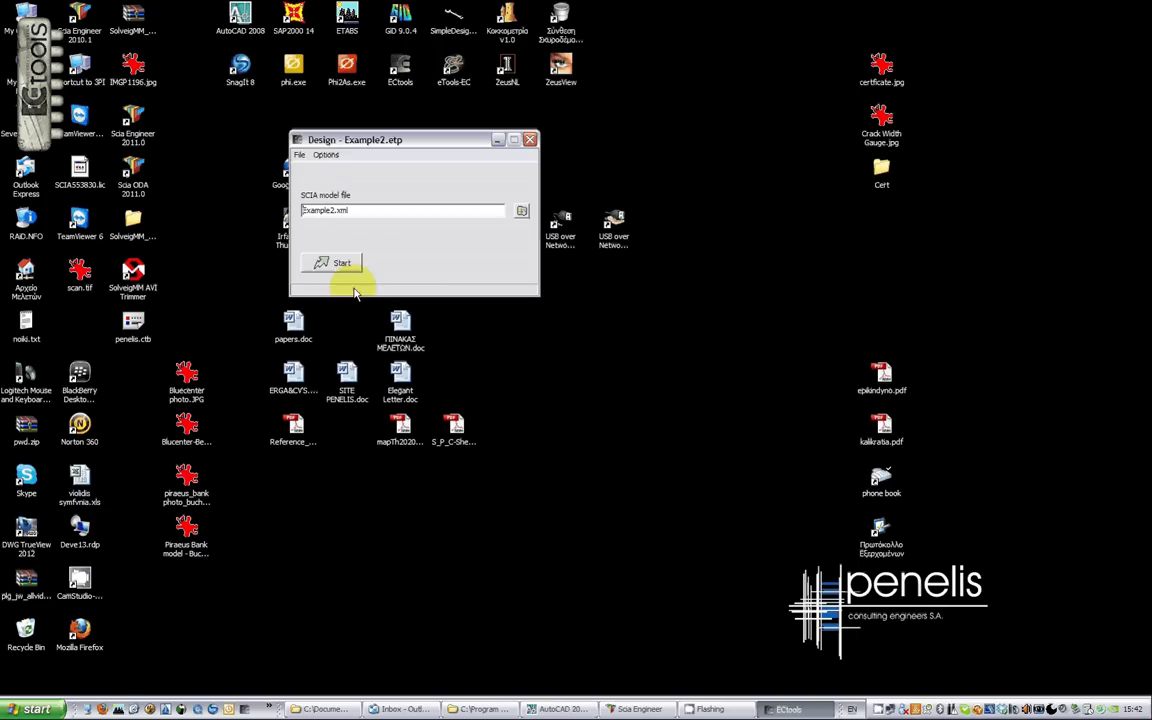
Step: Review the building check options for loading factors and material safety factors, and accept them
left_click(326, 157)
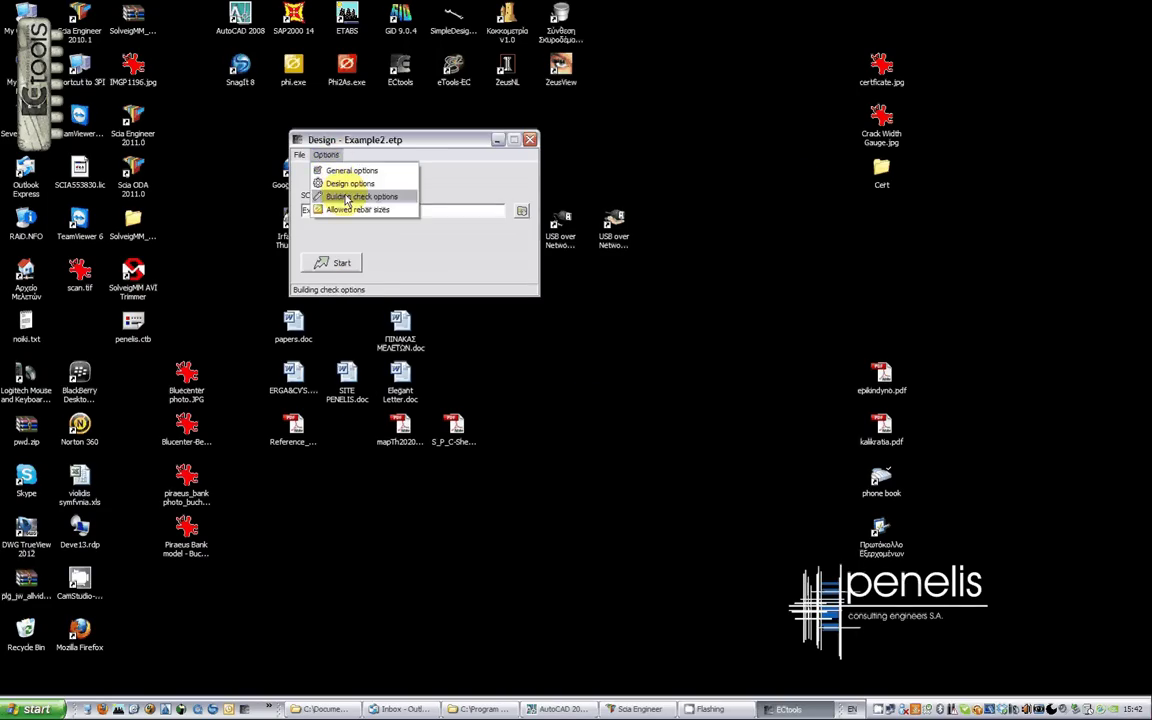
left_click(345, 193)
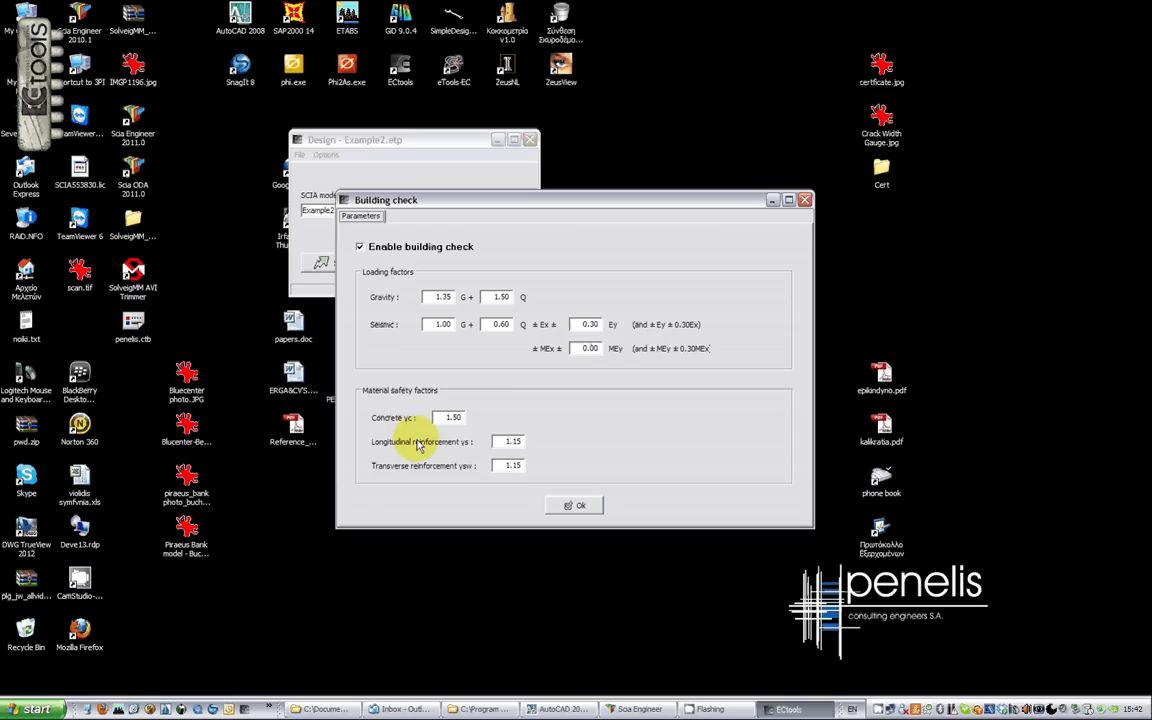
left_click(576, 507)
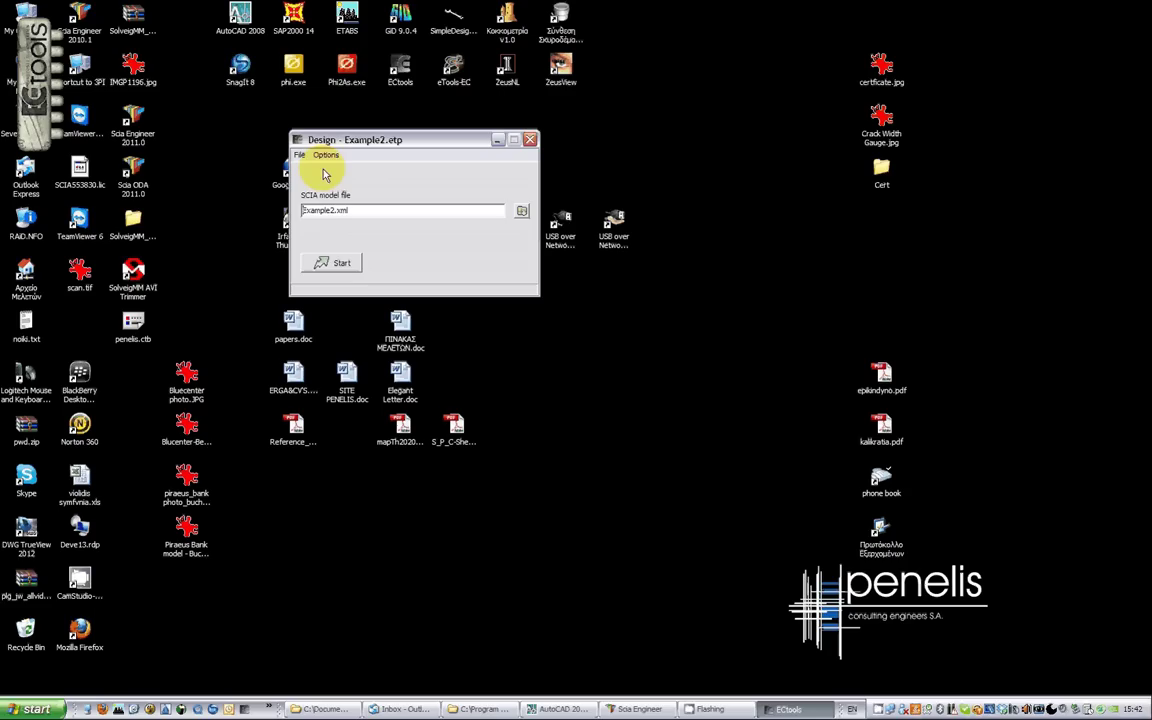
Step: Start the design of Example2.xml and move the Building check window slightly upward
left_click(336, 265)
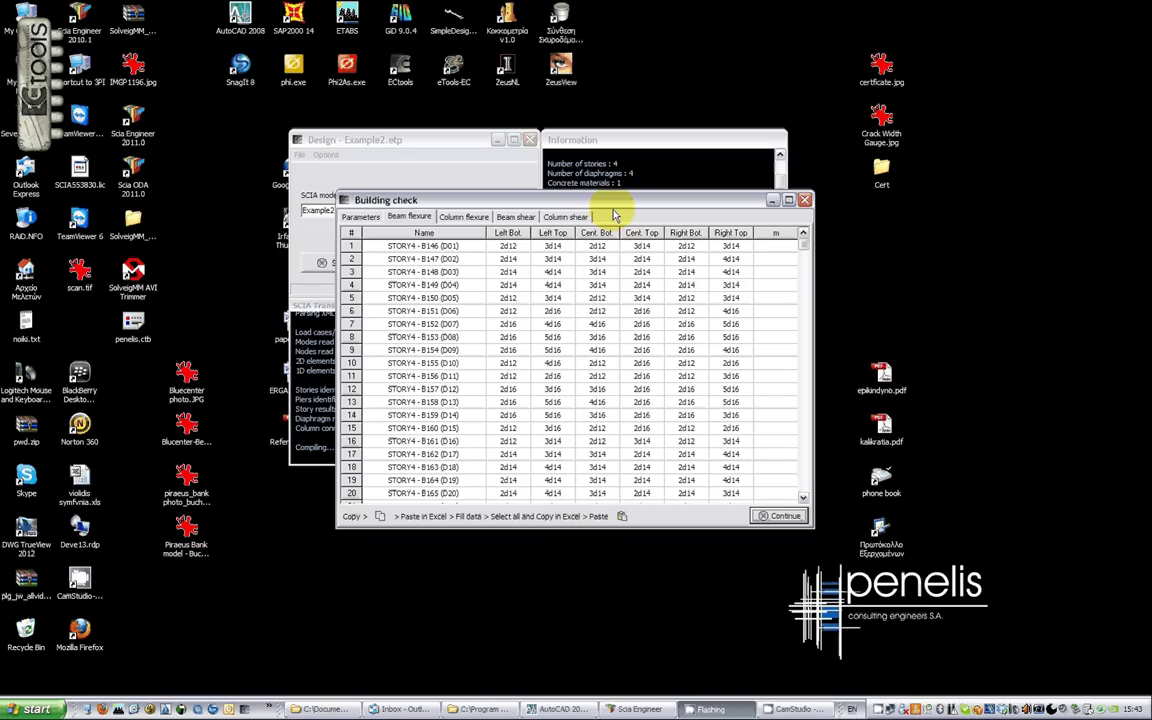
mouse_move(613, 212)
left_mouse_down()
mouse_move(597, 206)
mouse_move(728, 262)
mouse_move(614, 198)
left_mouse_up()
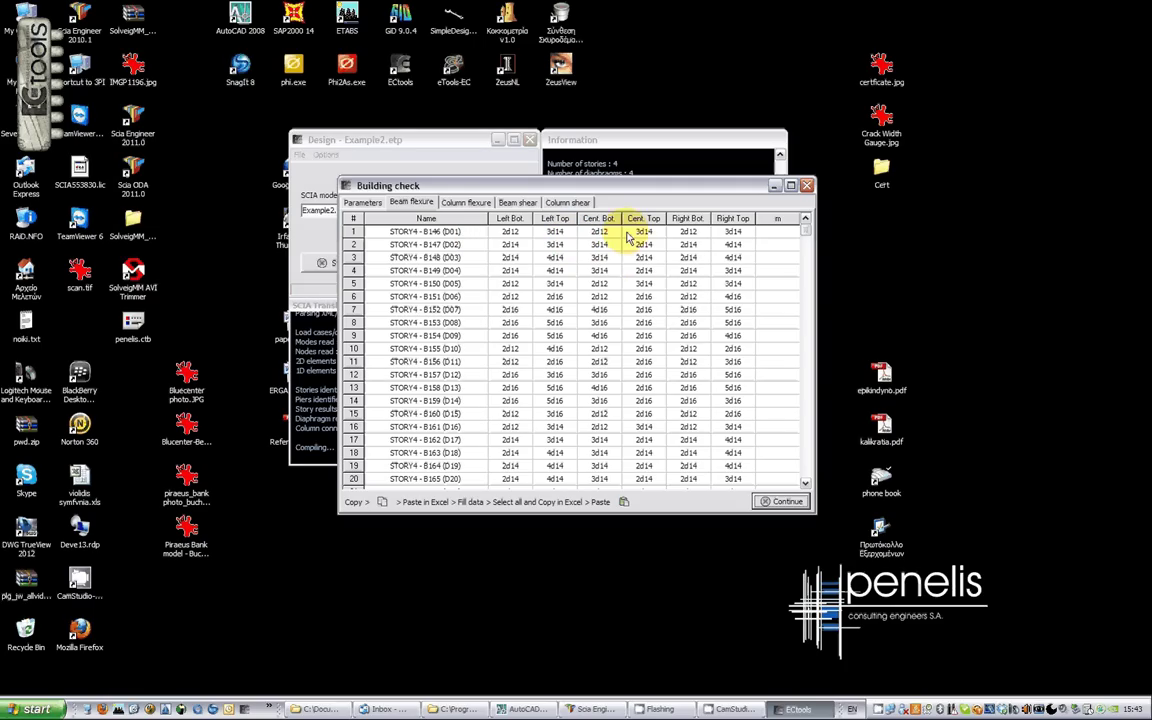
Step: Examine the beam and column flexure and shear reinforcement tables in the building check
left_click(466, 204)
left_click(518, 203)
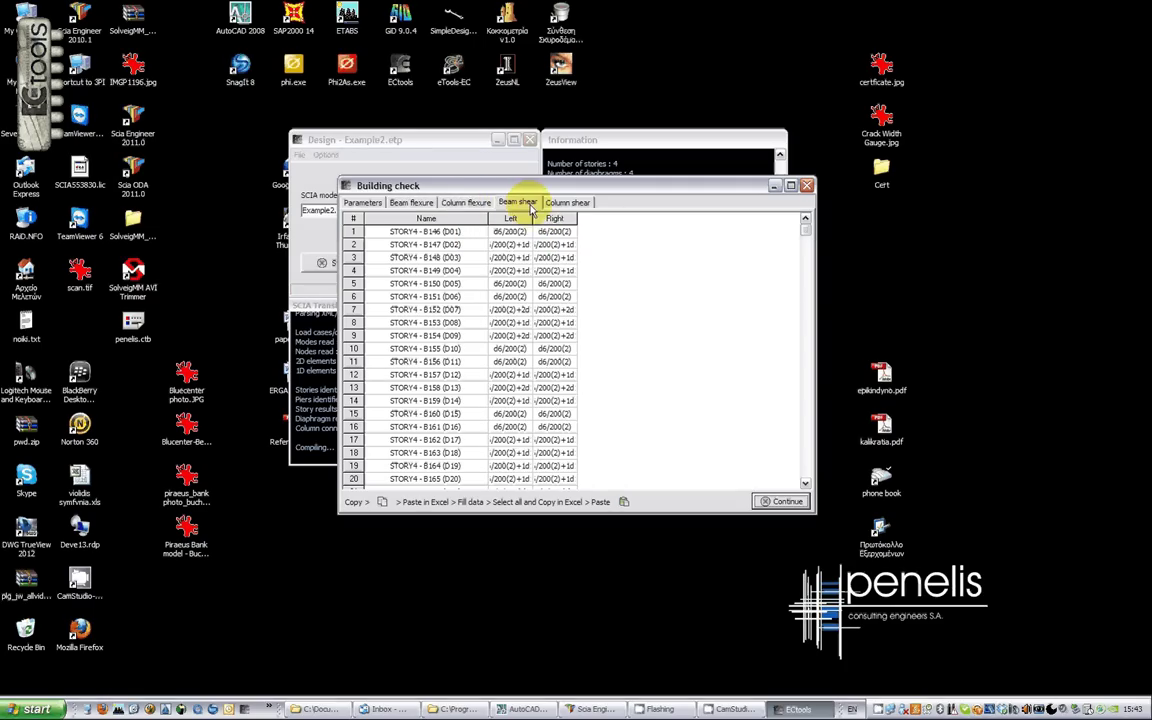
left_click(568, 203)
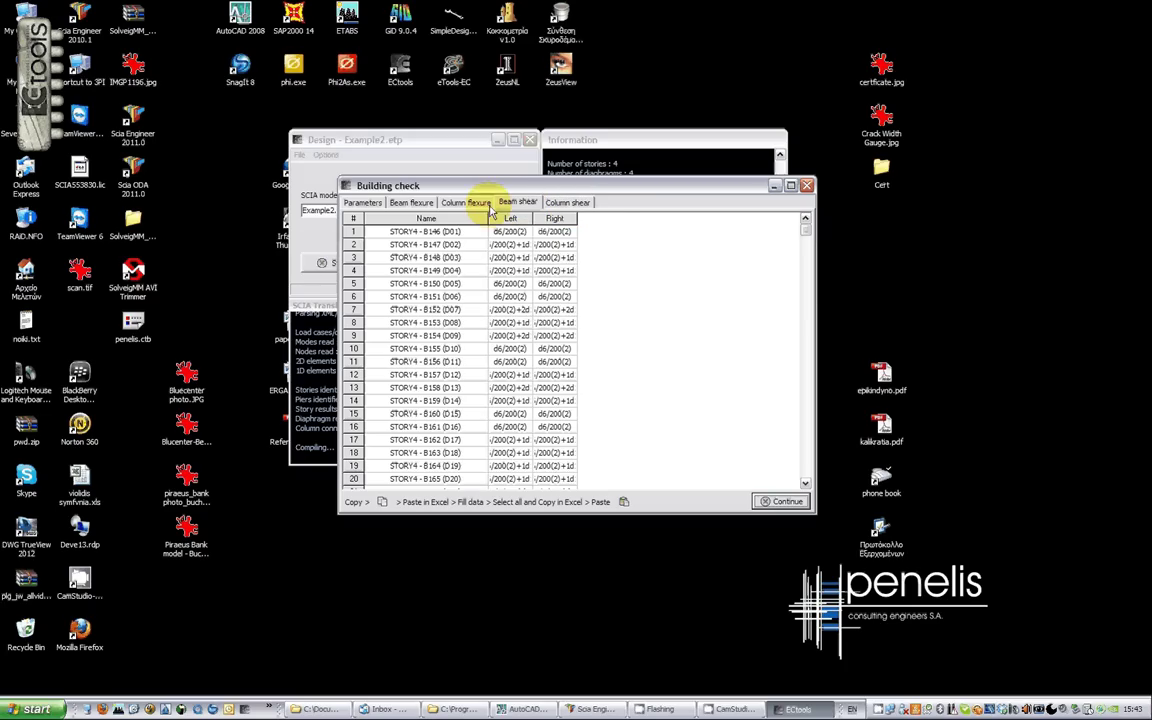
left_click(470, 204)
left_click(424, 204)
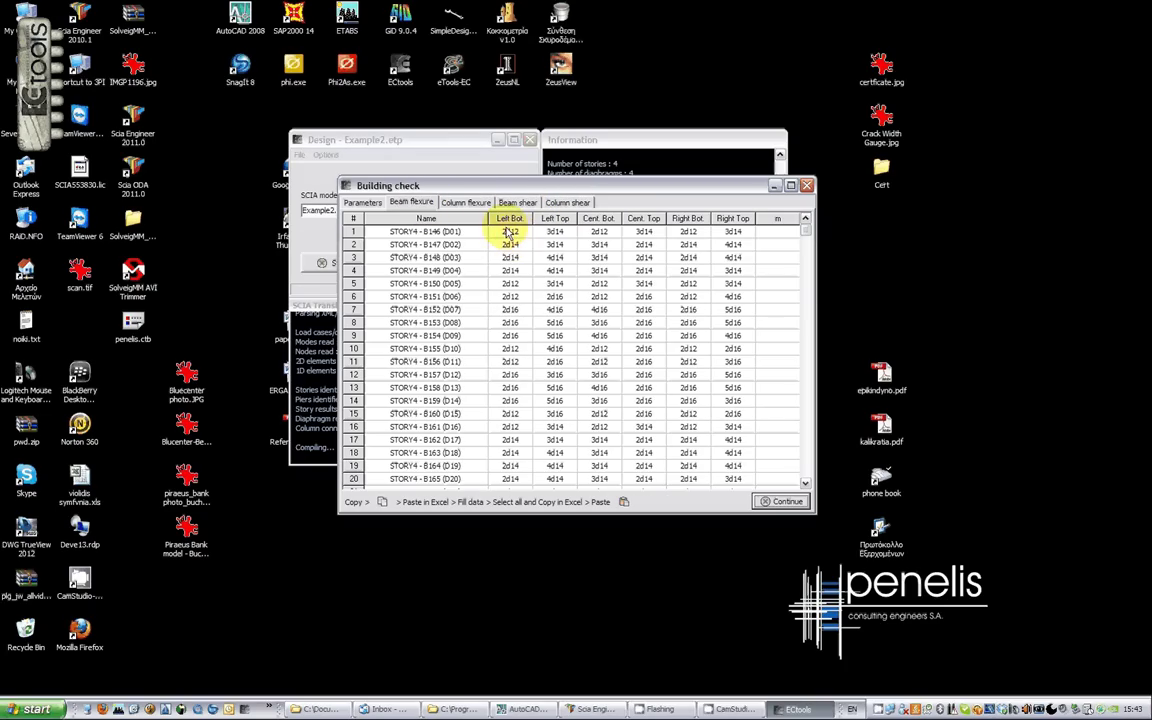
left_click(463, 204)
left_click(514, 204)
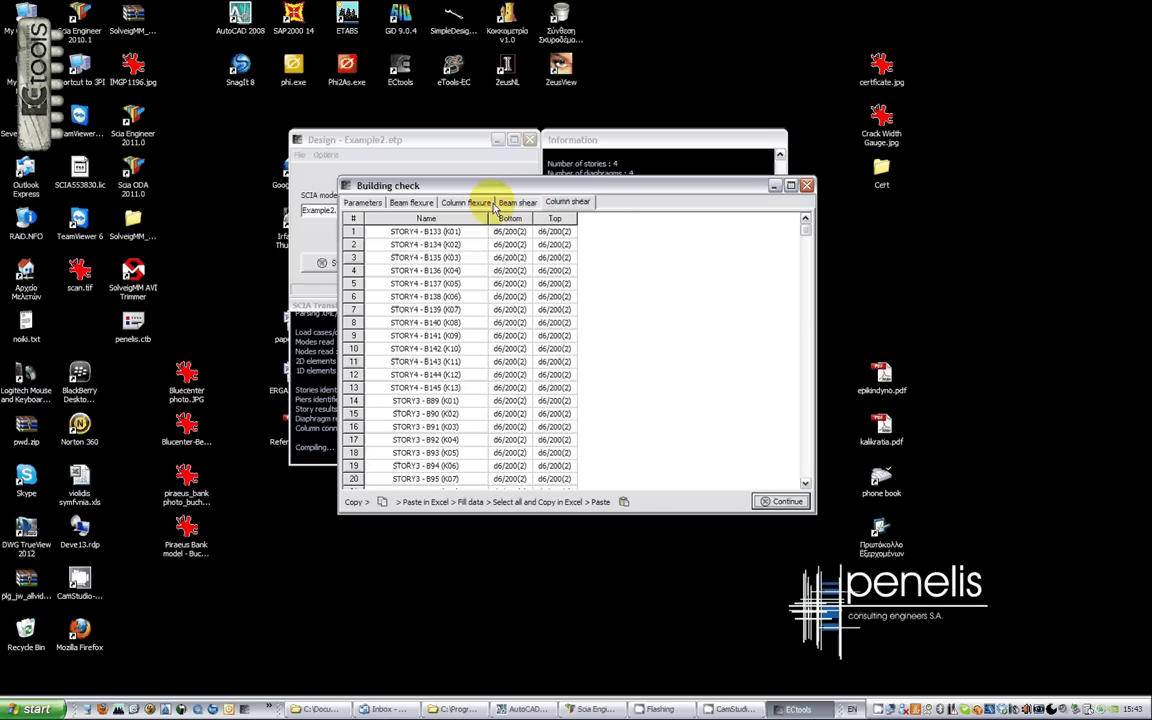
left_click(445, 204)
left_click(428, 204)
left_click(465, 204)
left_click(514, 204)
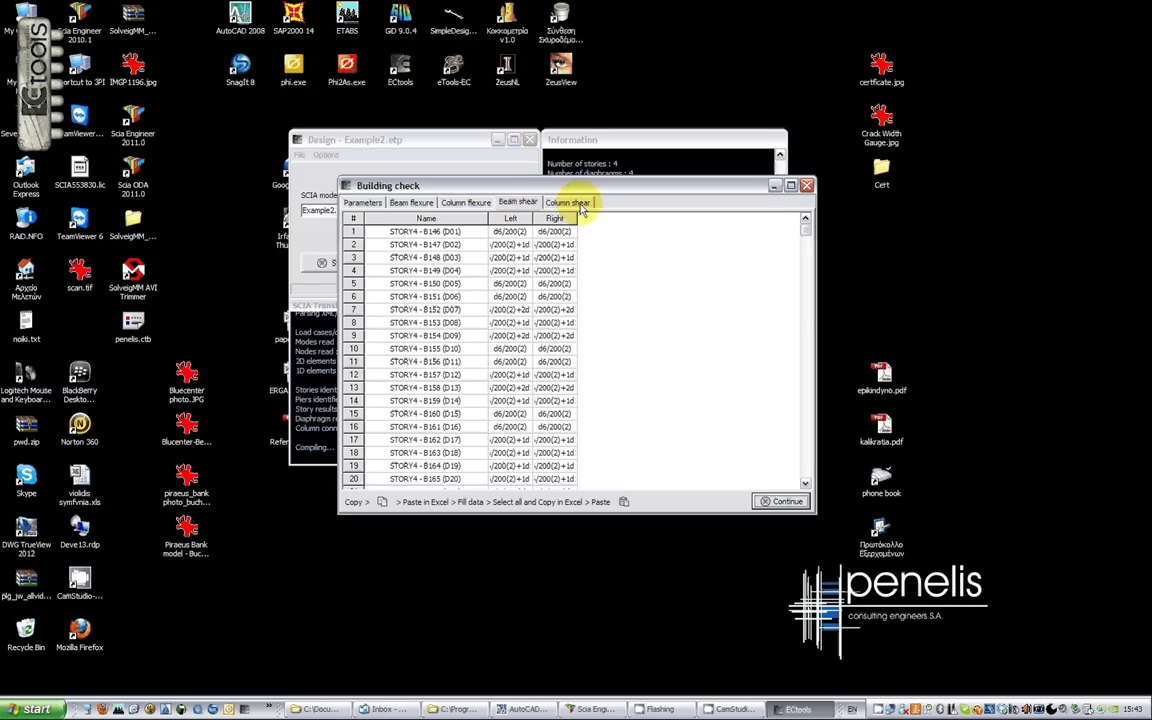
left_click(465, 204)
left_click(405, 203)
left_click(466, 203)
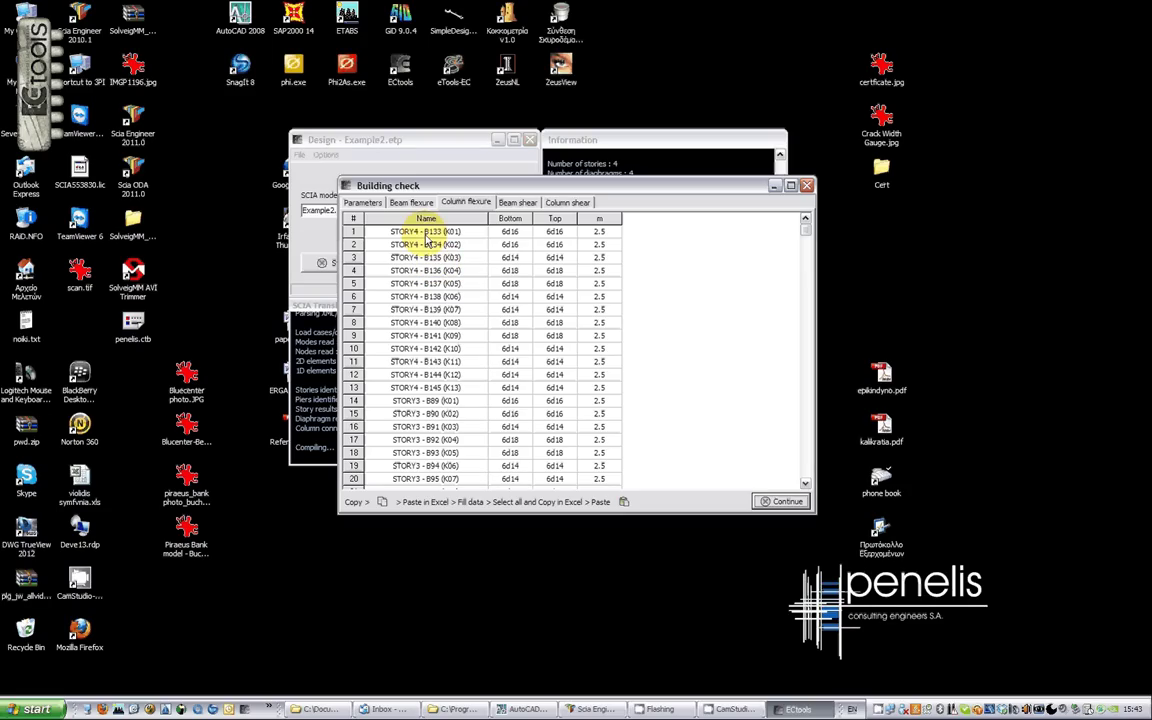
Step: Continue past the building check and review the model's materials, sections, beams and walls data
left_click(764, 500)
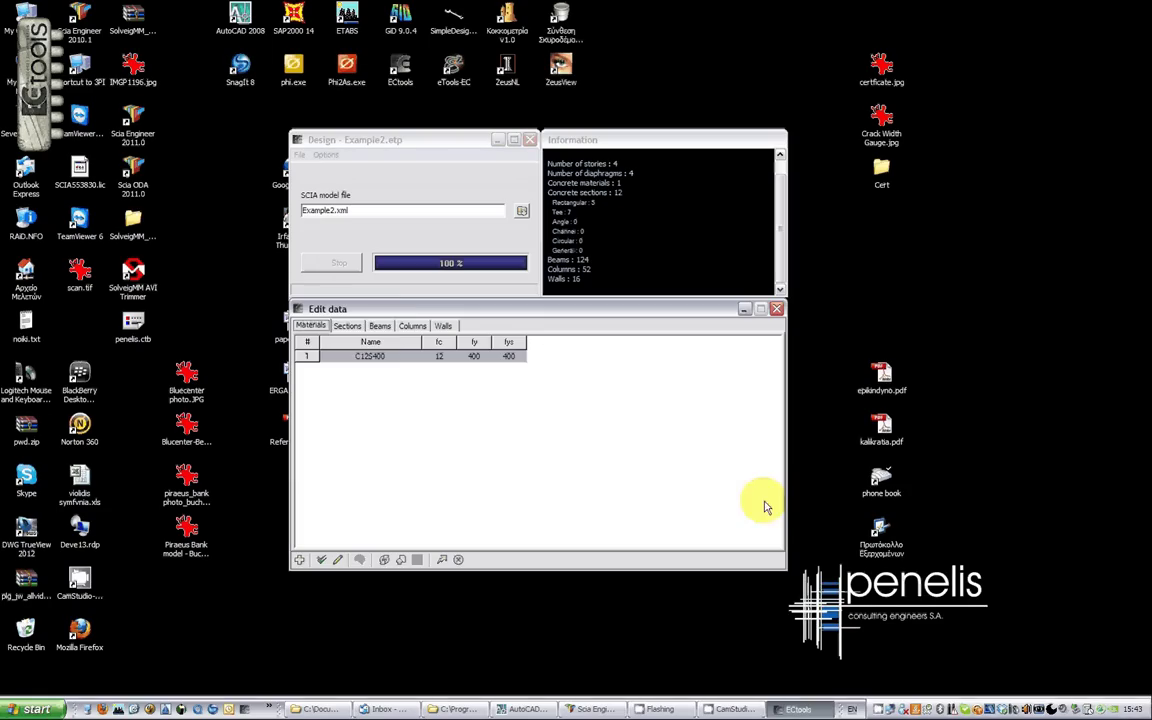
left_click(323, 330)
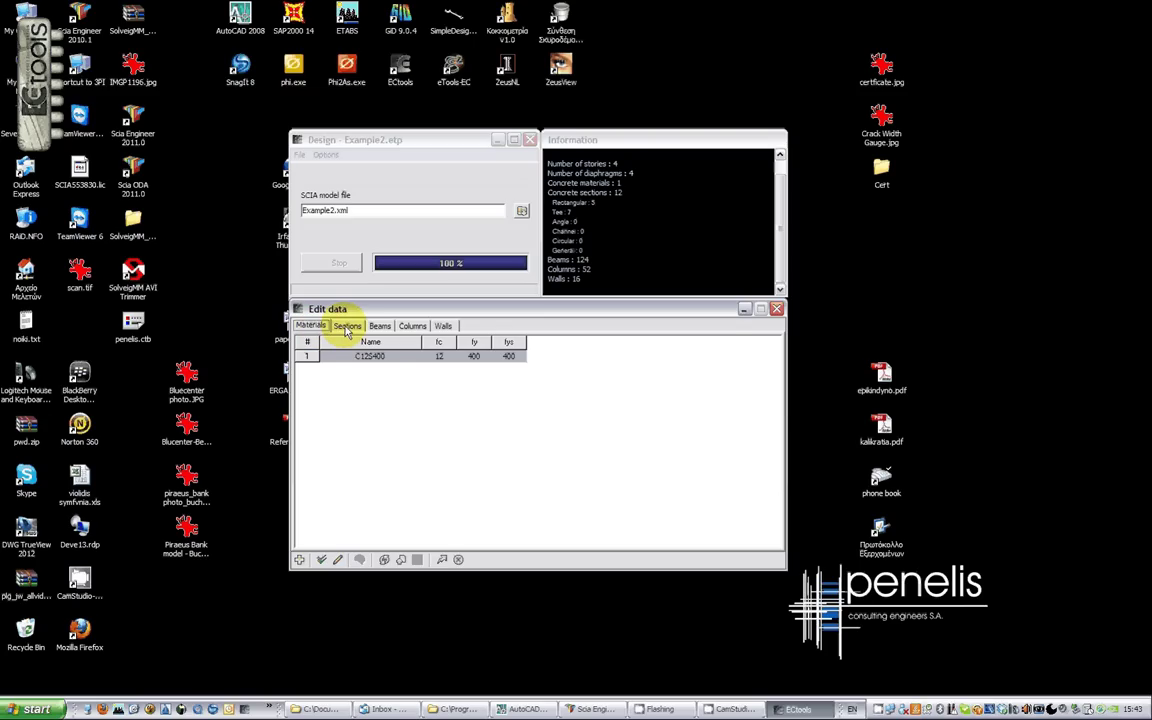
left_click(347, 328)
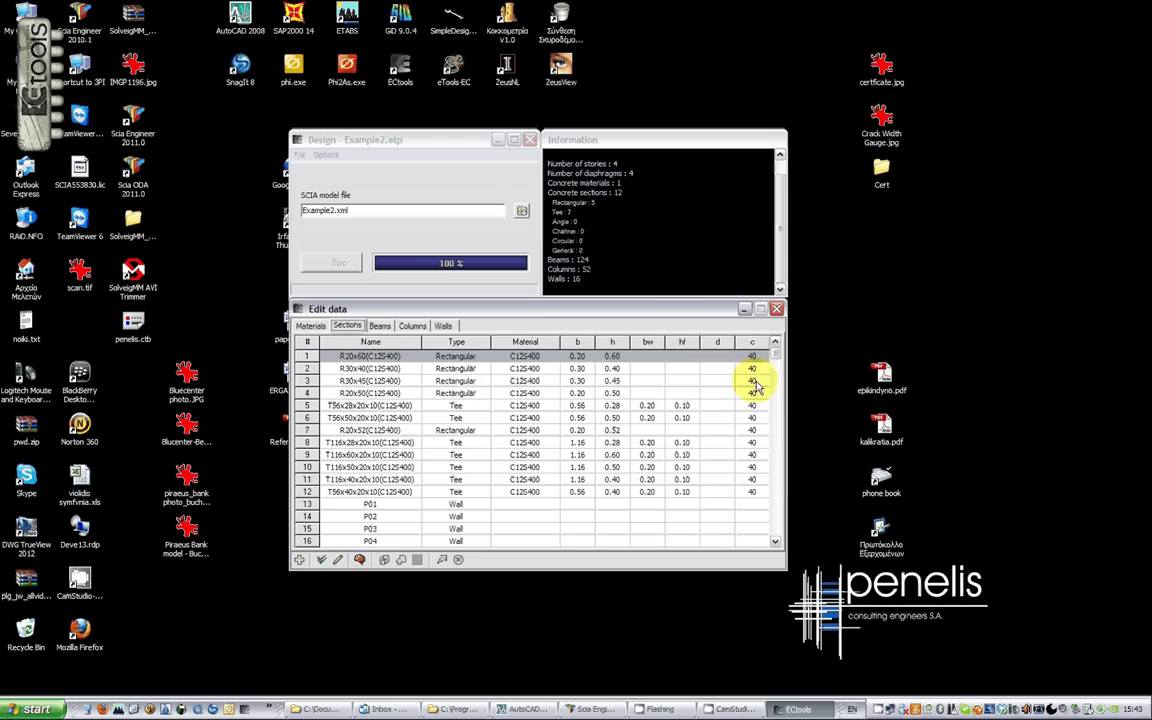
left_click(773, 533)
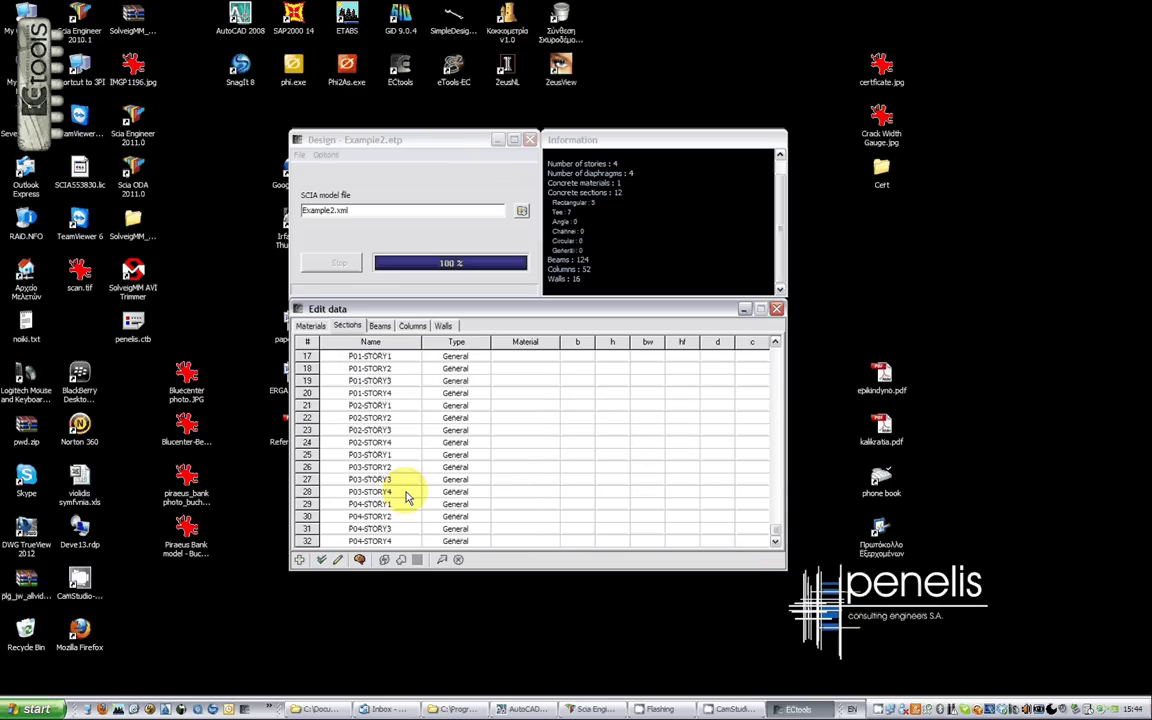
left_click(380, 326)
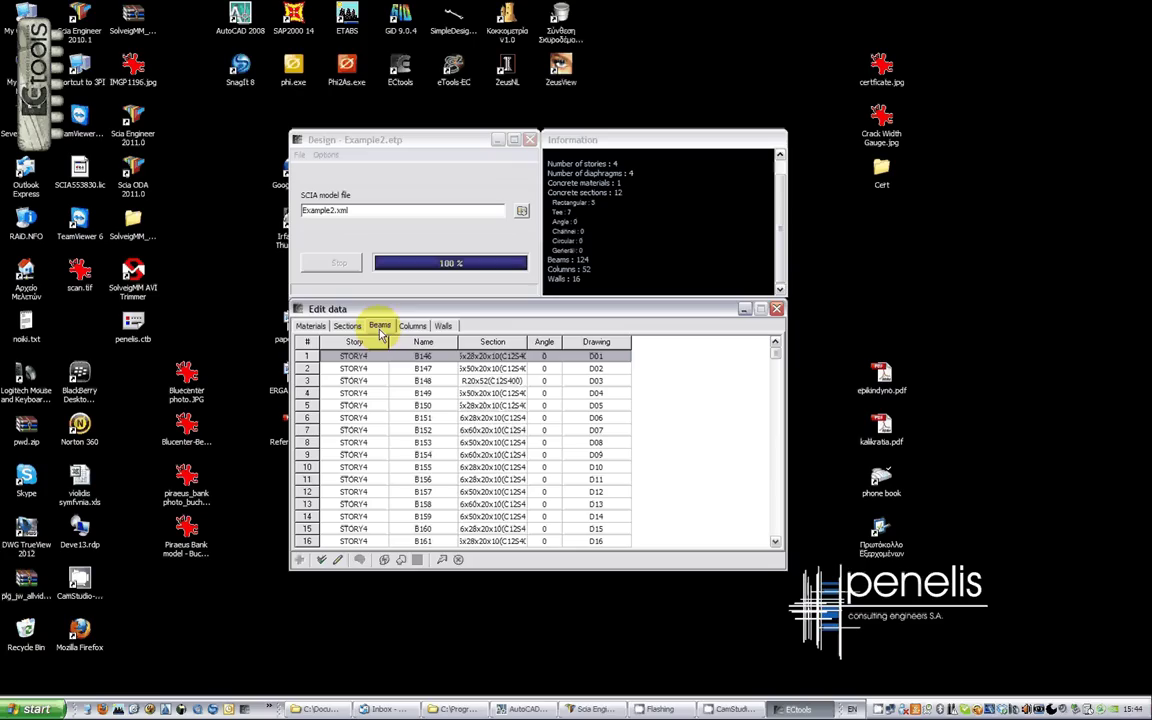
left_click(443, 326)
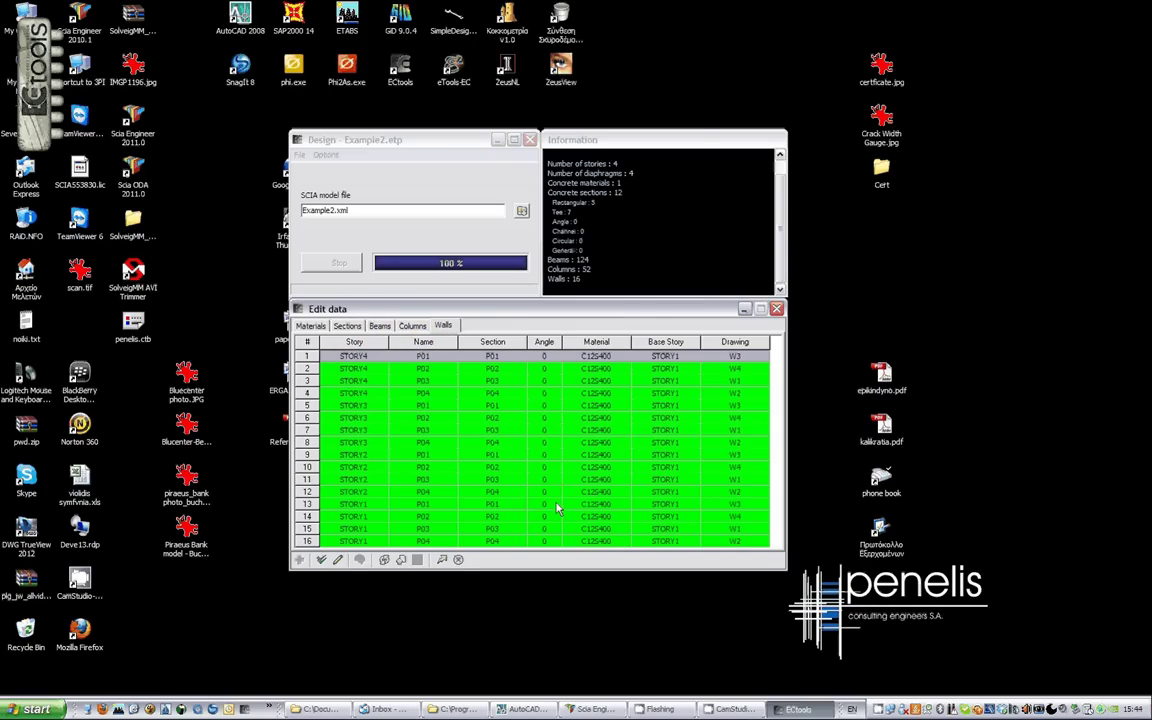
Step: Inspect the general wall section P03-STORY4 in the section editor and close the editor
left_click(349, 328)
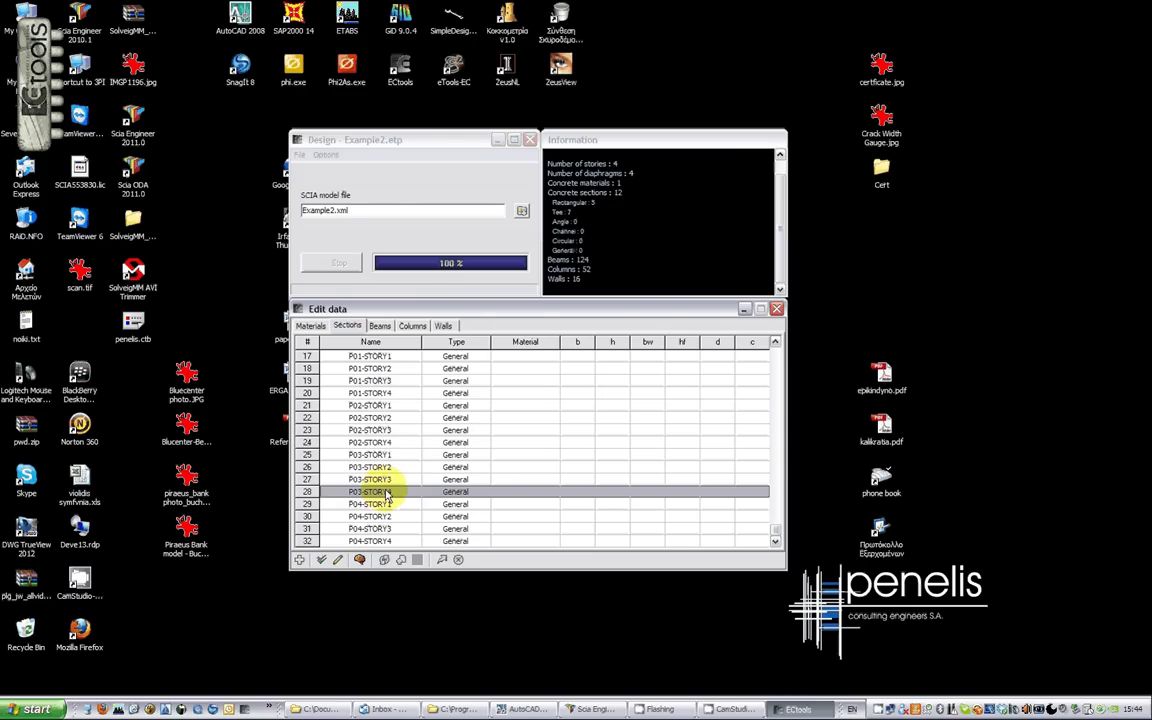
left_click(359, 559)
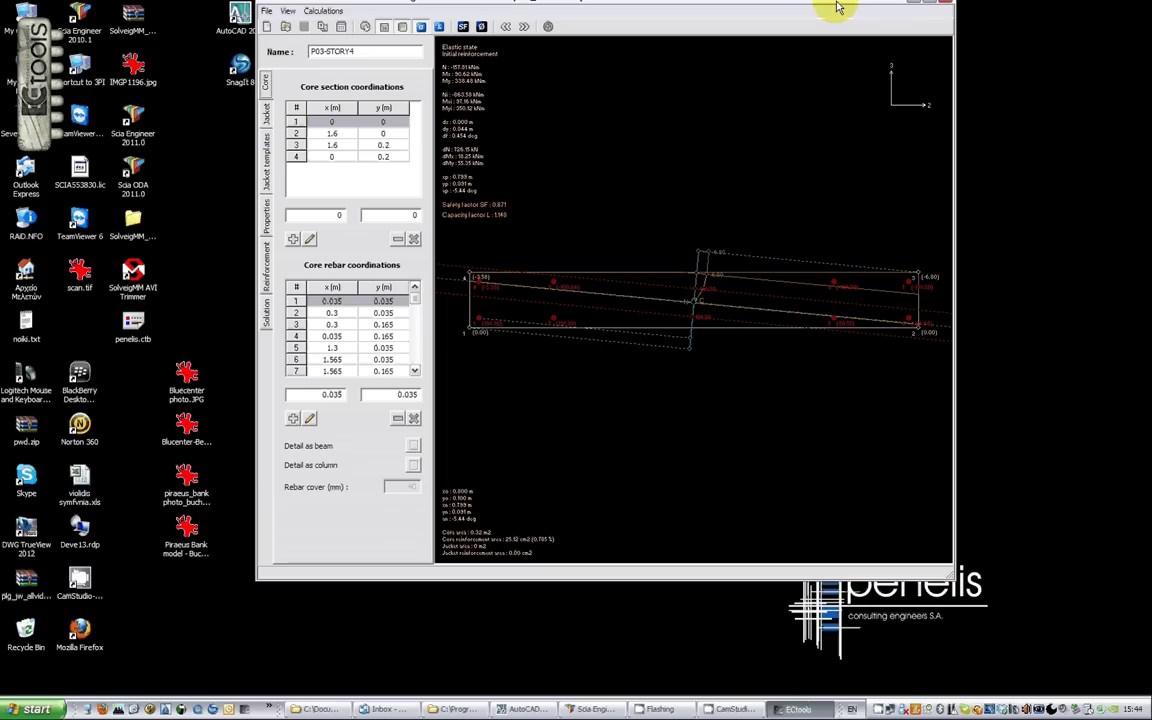
left_click_drag(944, 5, 942, 34)
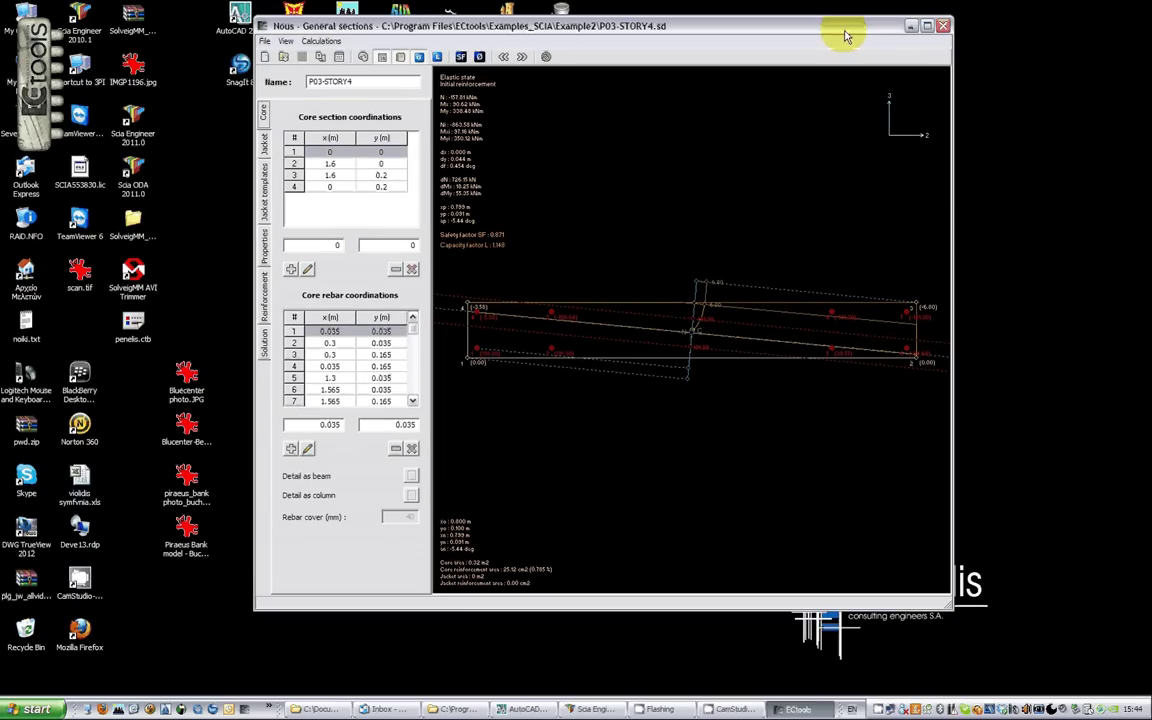
left_click(945, 27)
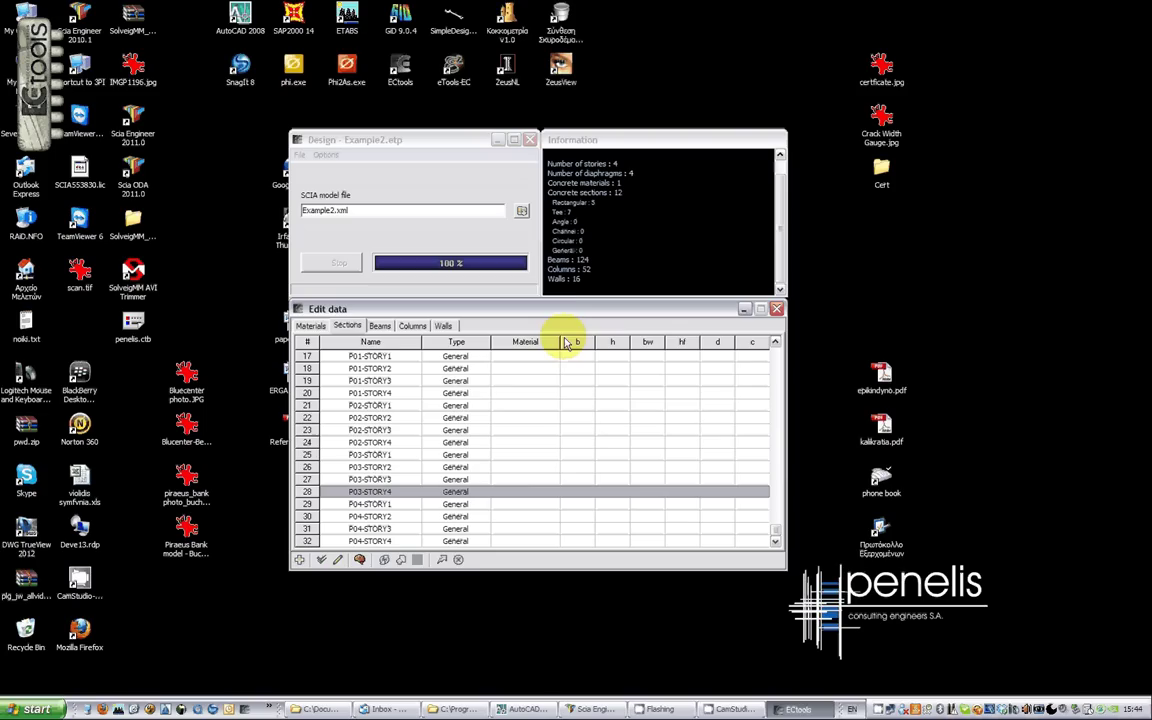
Step: Replace the wall sections P01 to P04 with their storey-specific general sections, such as P01-STORY4, for all walls
left_click(443, 325)
left_click(348, 326)
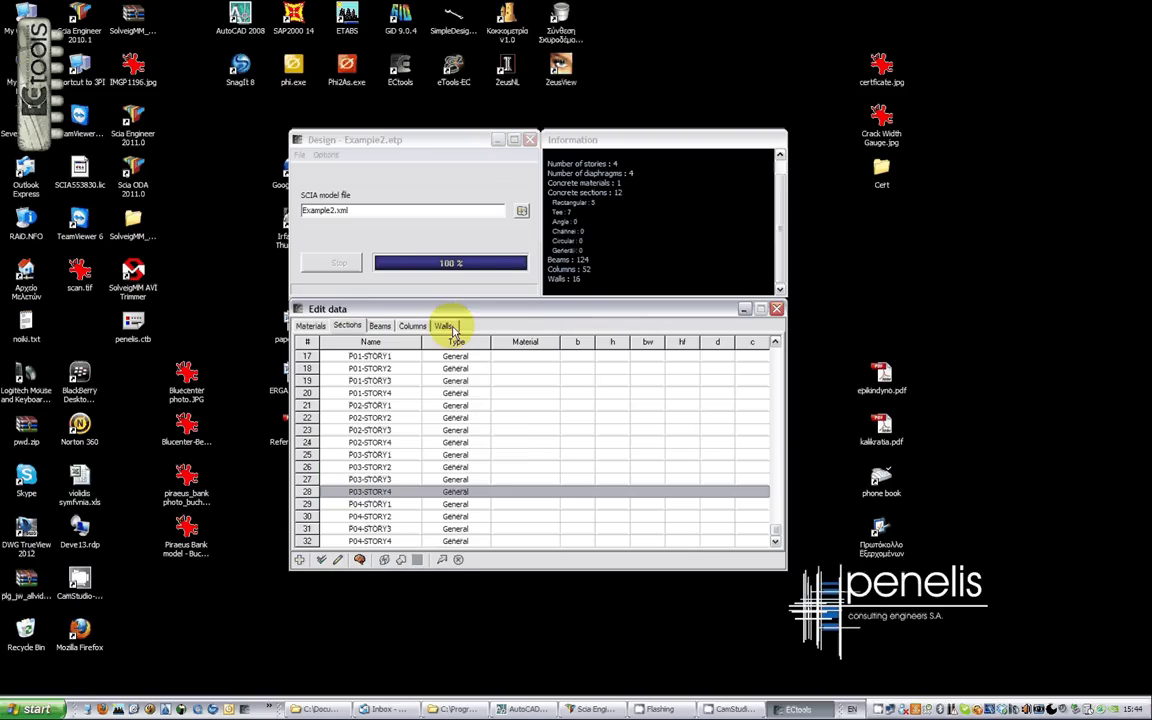
left_click(508, 445)
scroll(507, 442, "up", 17)
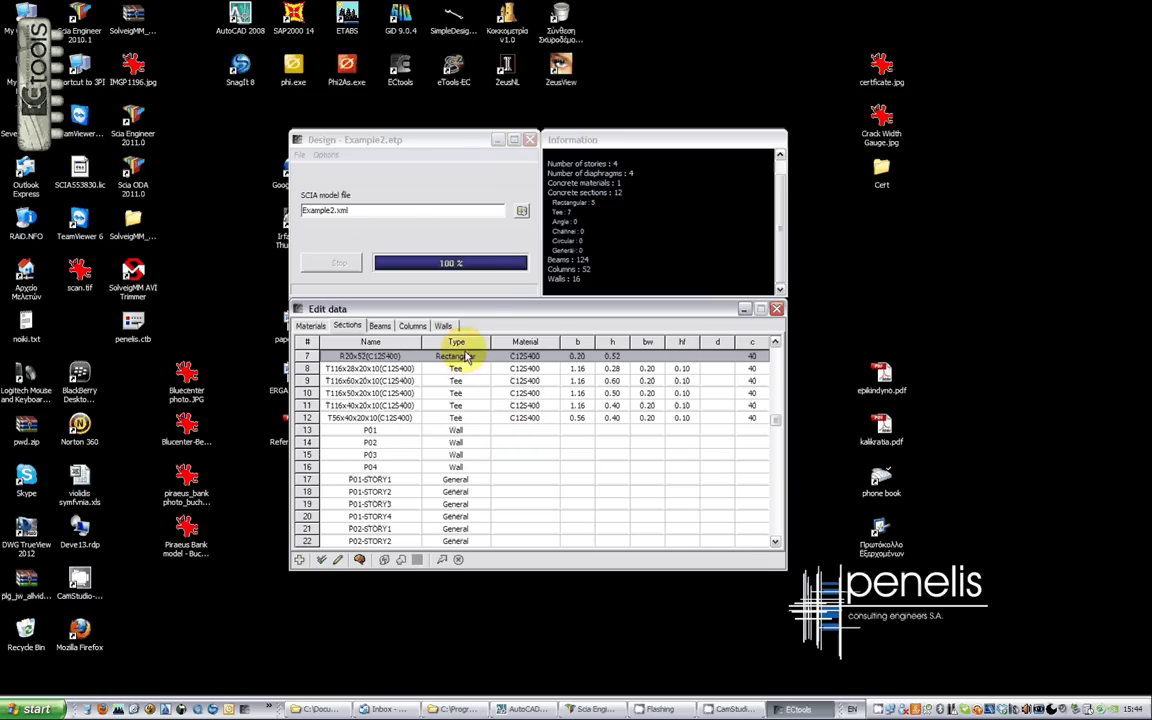
left_click(443, 325)
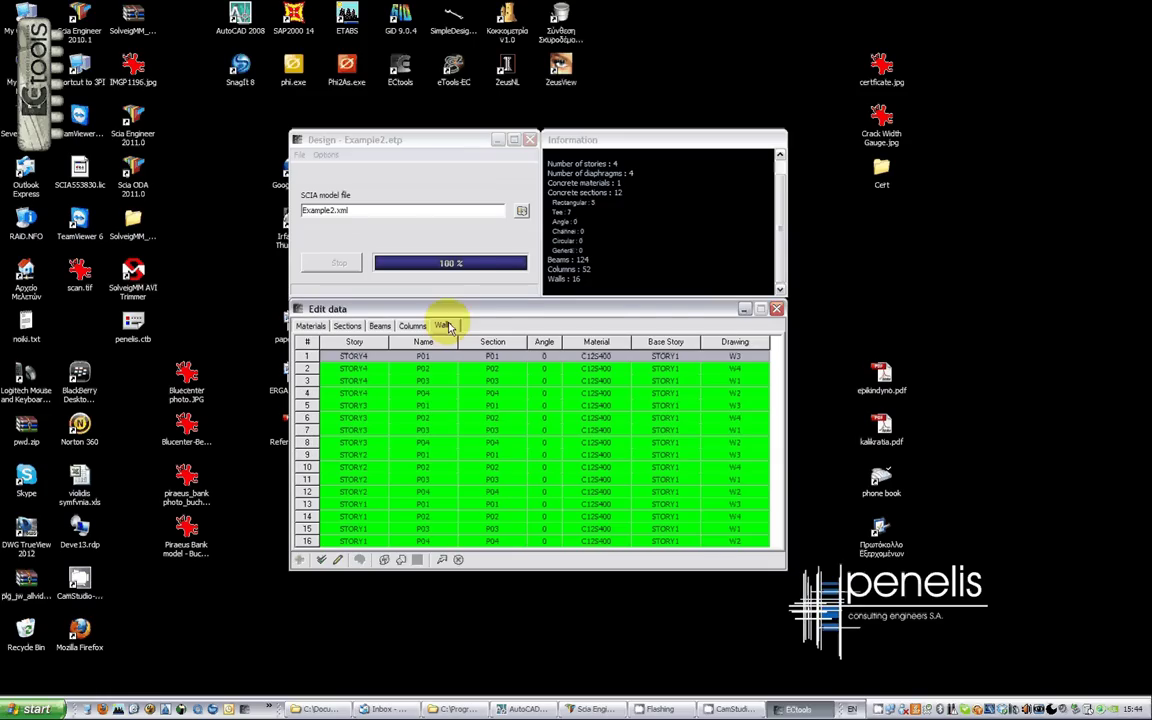
left_click(400, 561)
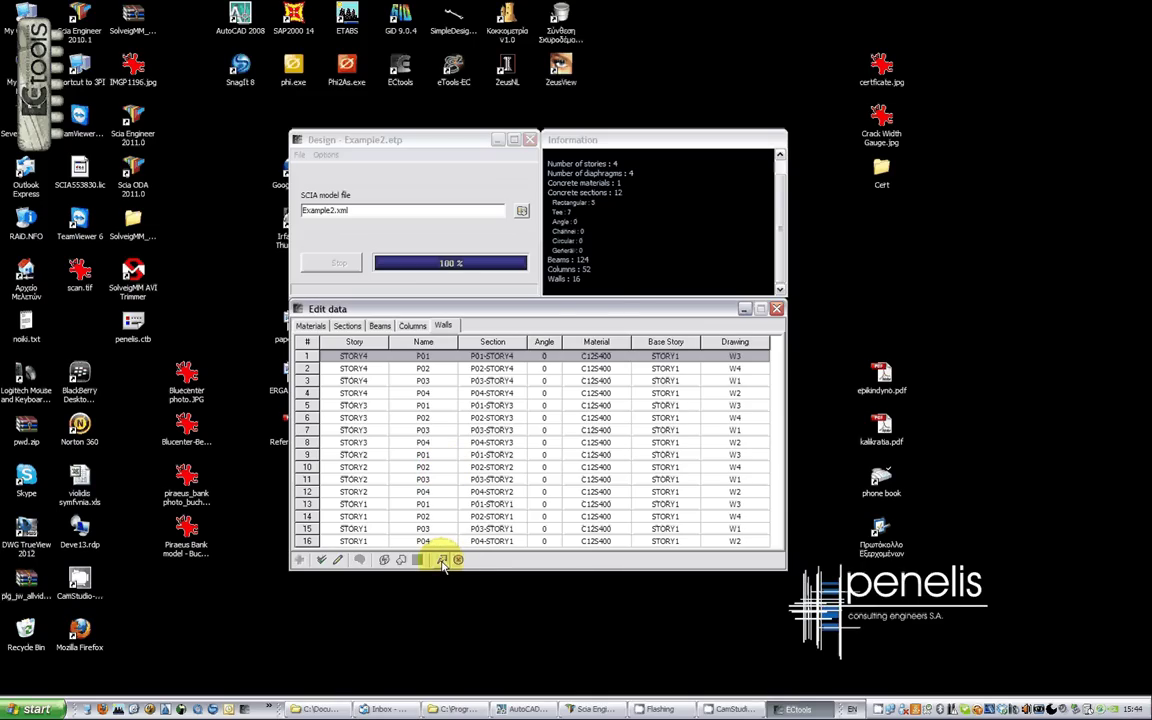
Step: Run the design with Adead as dead load, Live as live load, and EX and EY as seismic loads
left_click(442, 560)
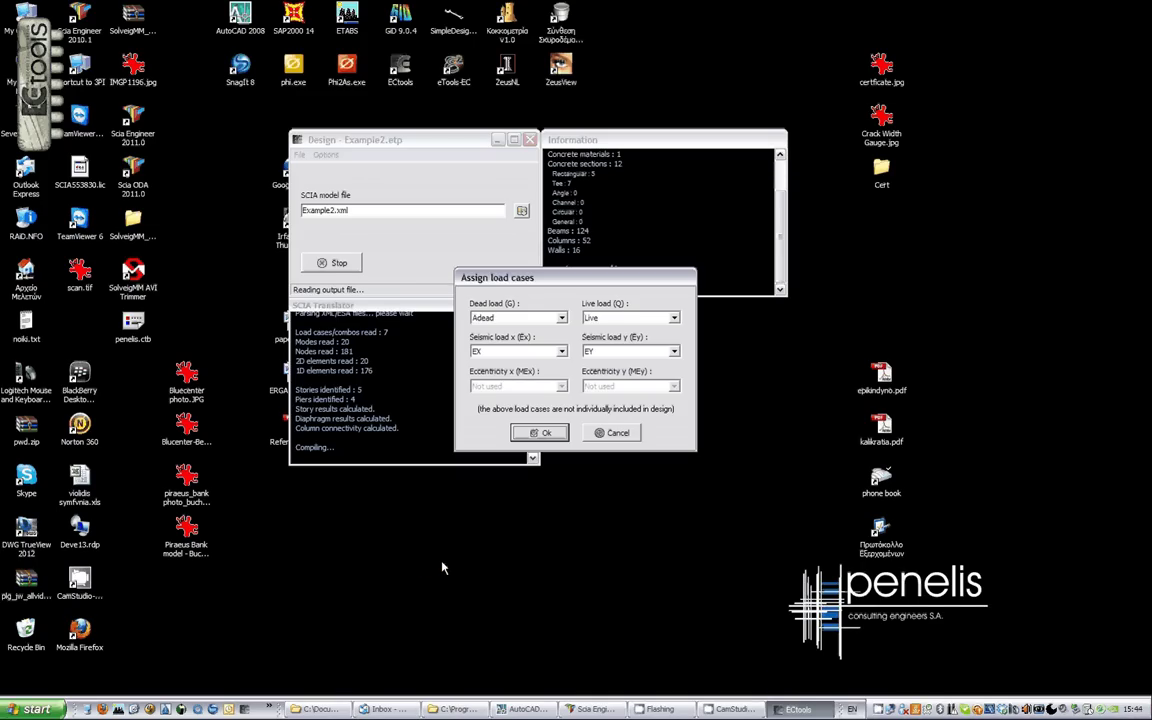
left_click(543, 434)
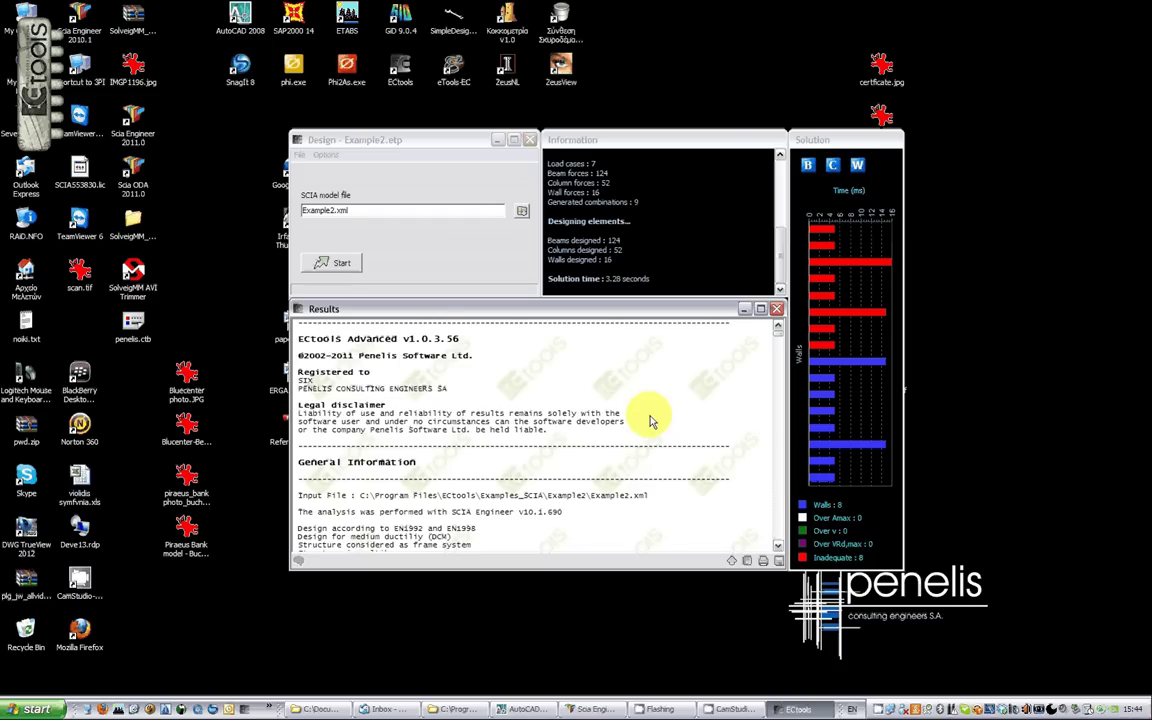
Step: Enlarge the results report and examine its general information, load combinations, EN1998 storey and diaphragm checks, and wall participation
scroll(648, 421, "down", 10)
scroll(445, 370, "up", 2)
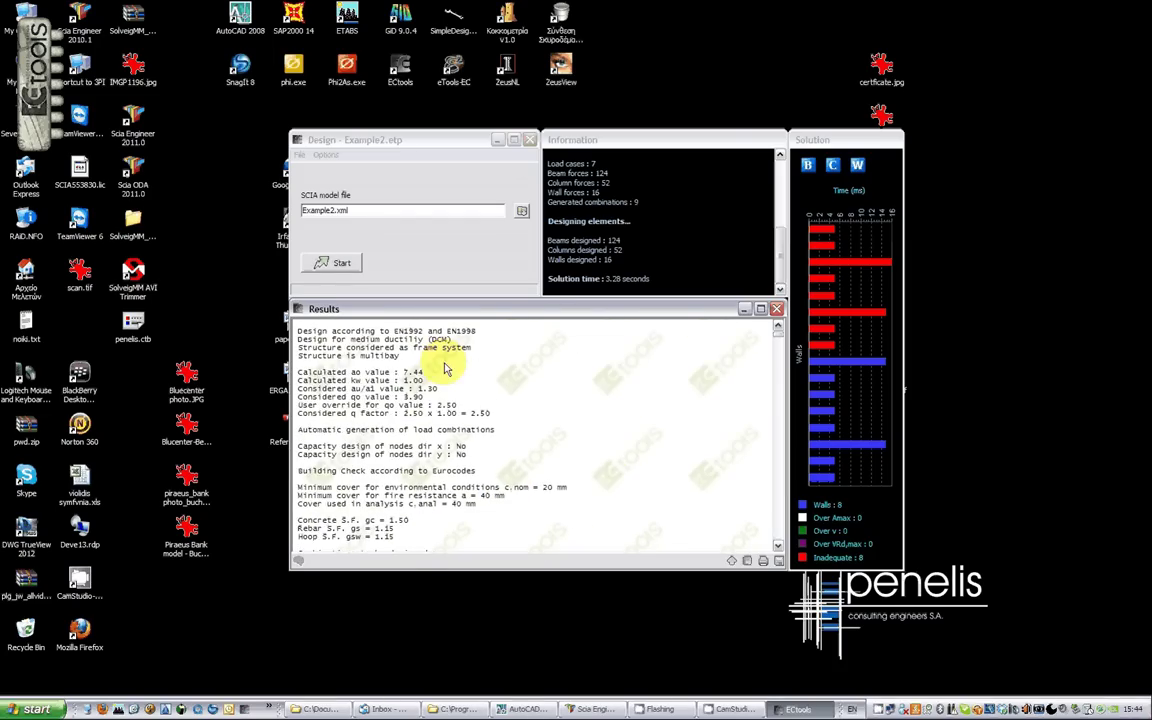
scroll(445, 370, "up", 3)
left_click(733, 558)
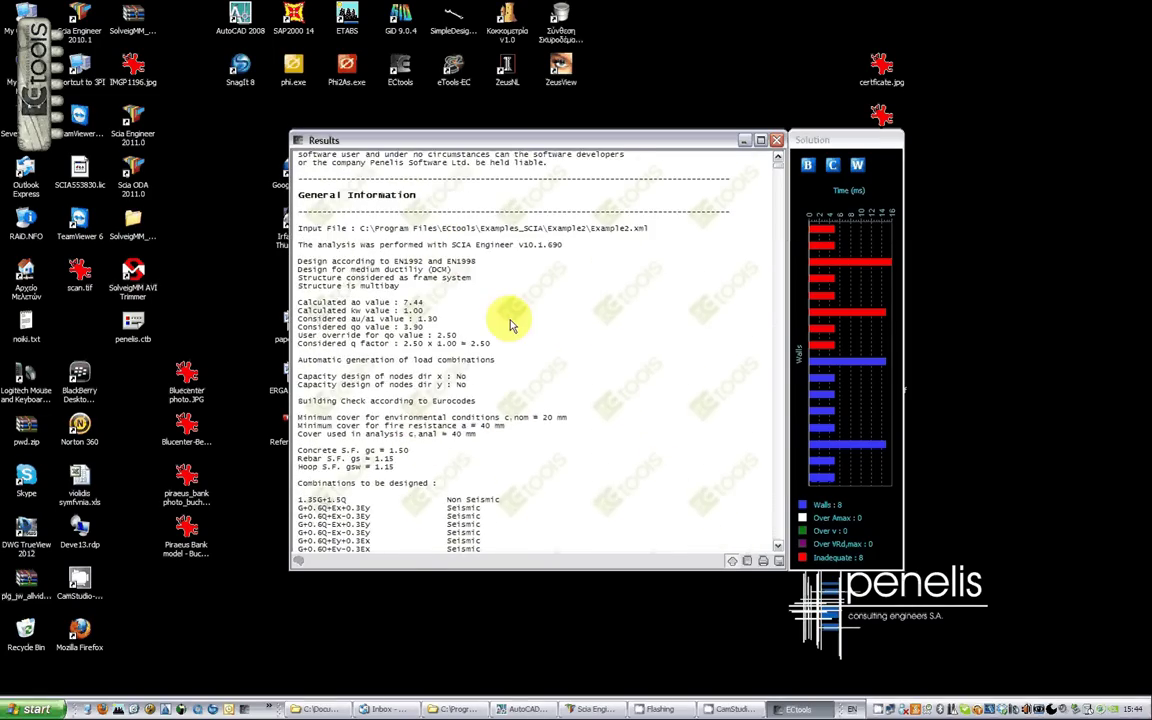
scroll(510, 325, "up", 3)
scroll(510, 325, "down", 8)
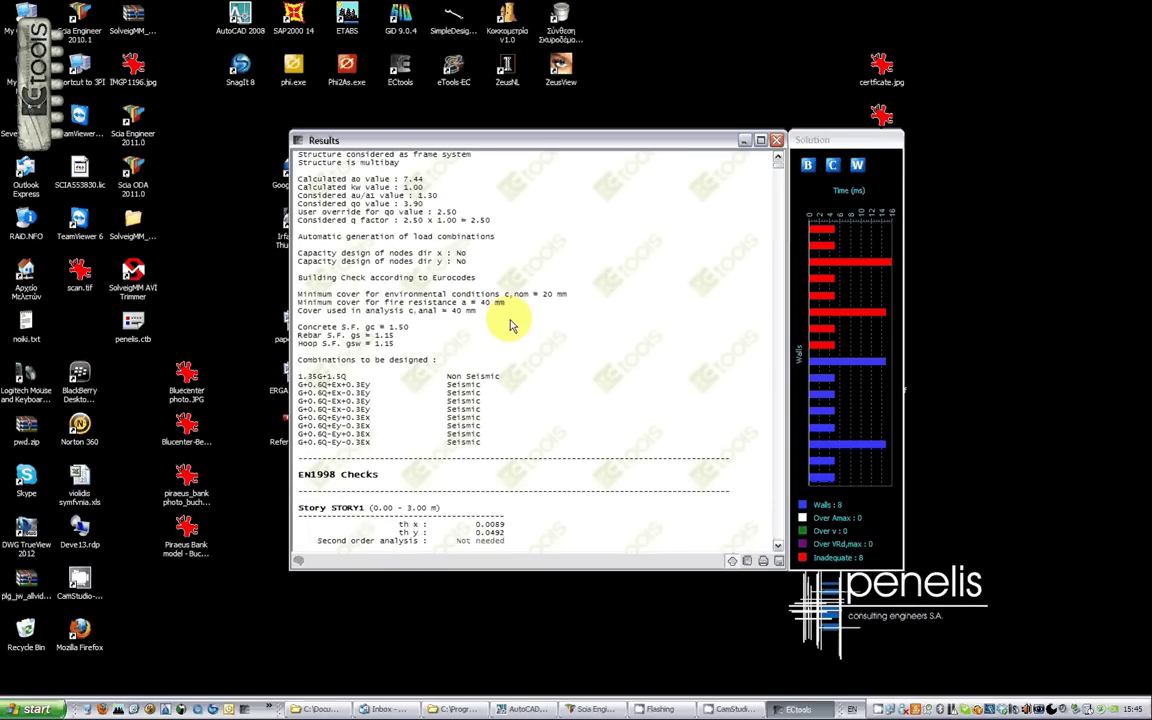
scroll(510, 325, "up", 3)
scroll(470, 320, "down", 3)
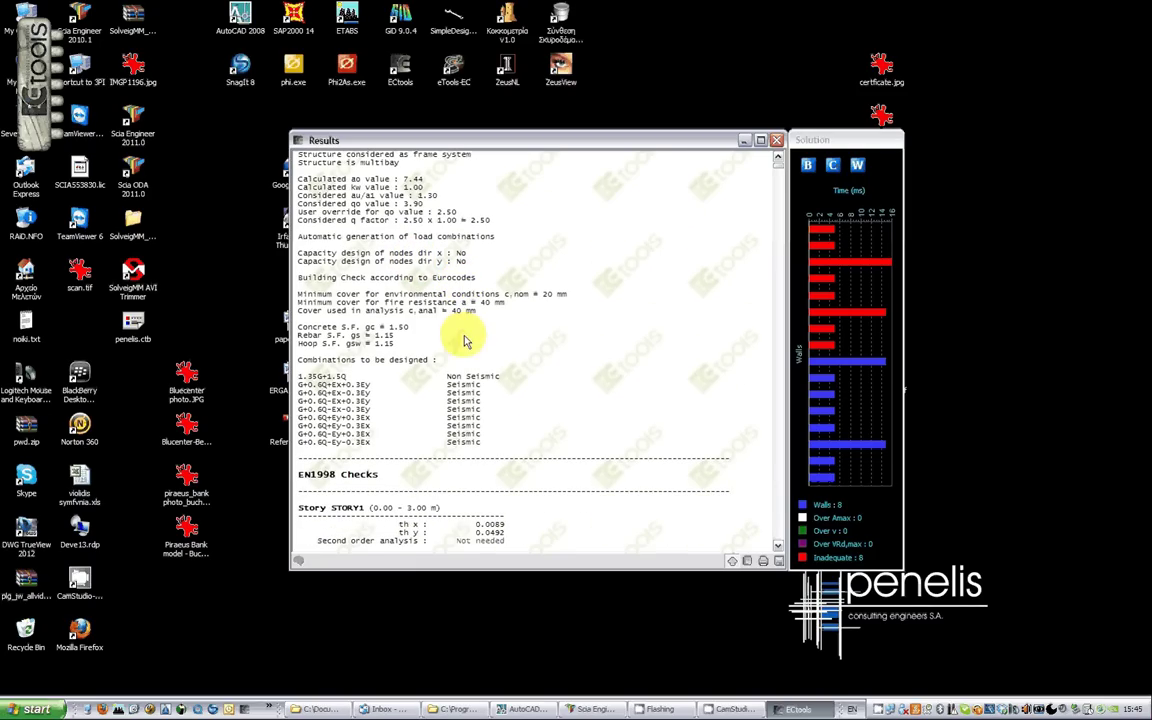
scroll(500, 330, "down", 2)
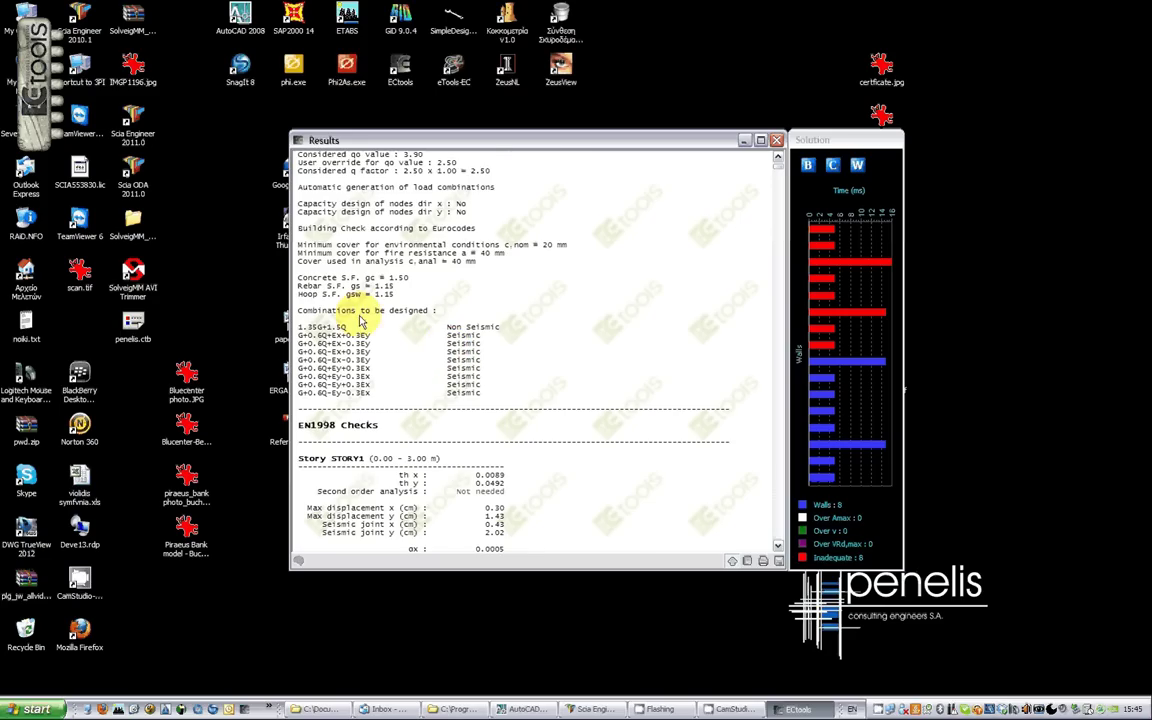
scroll(430, 306, "up", 2)
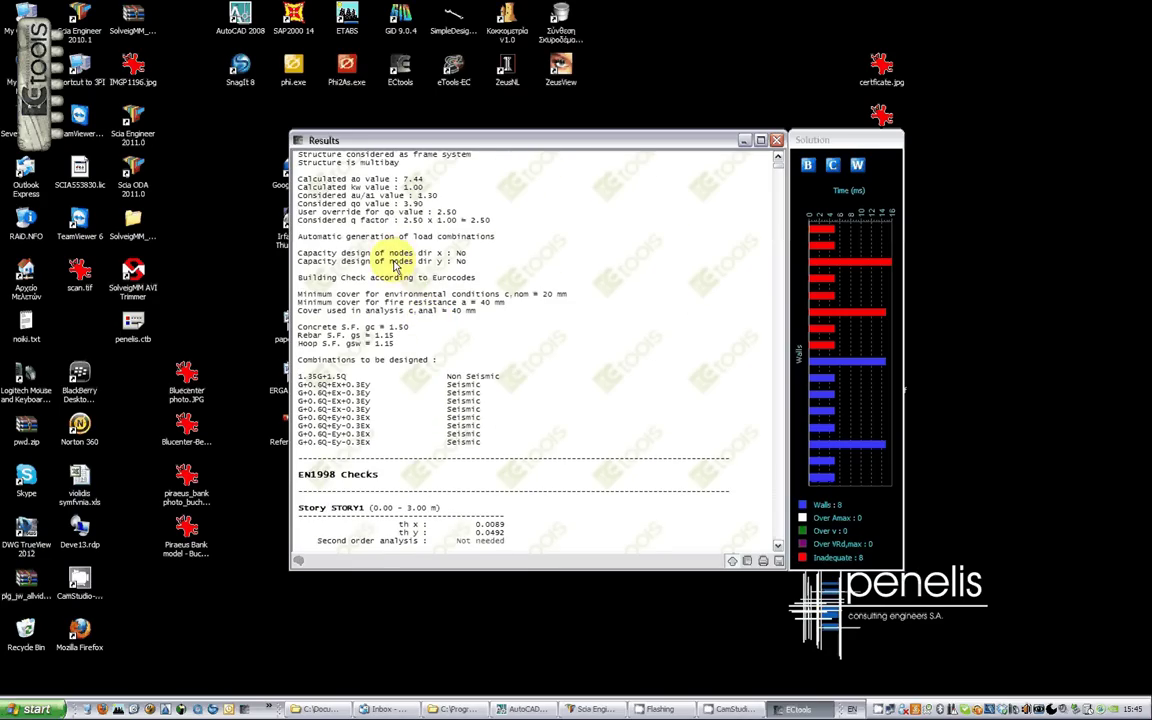
scroll(395, 268, "down", 20)
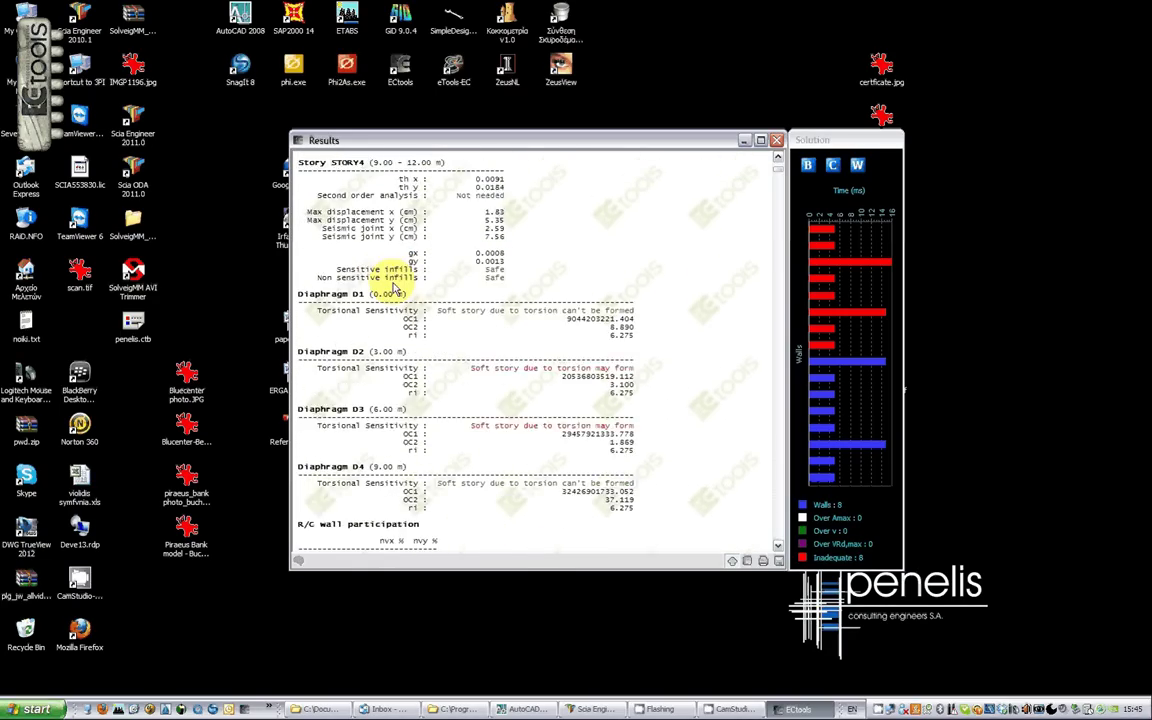
scroll(393, 286, "down", 7)
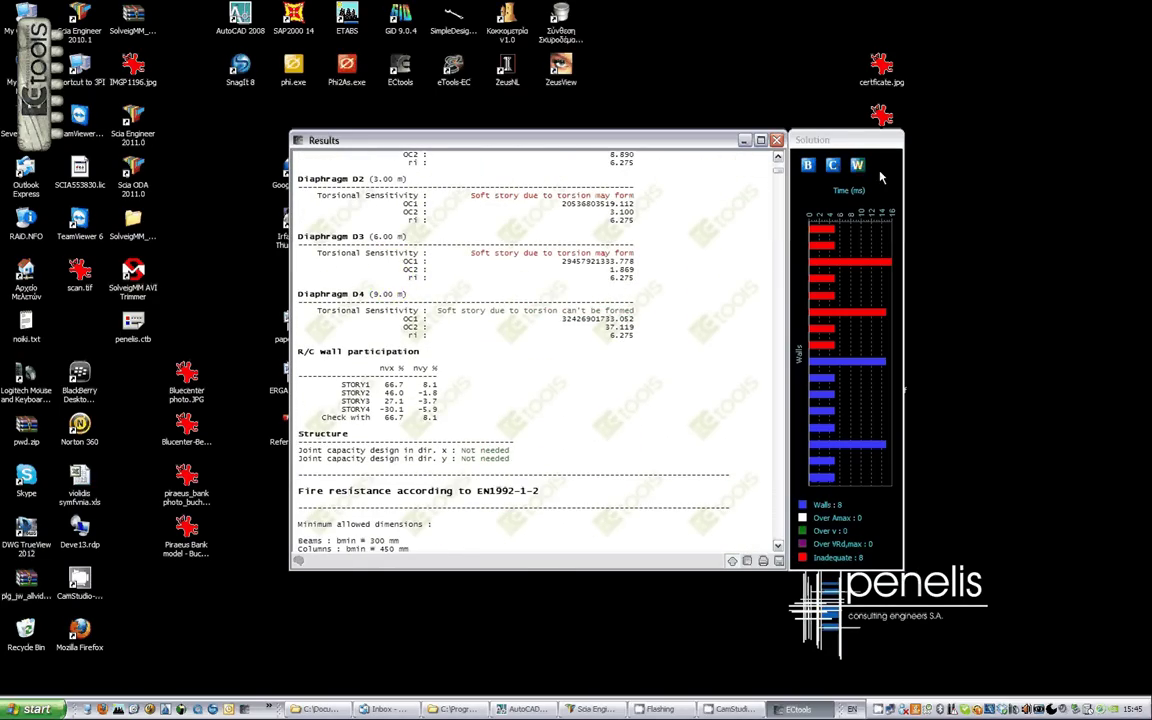
Step: Review the solution charts for the beams, the columns and the walls in turn
left_click(808, 165)
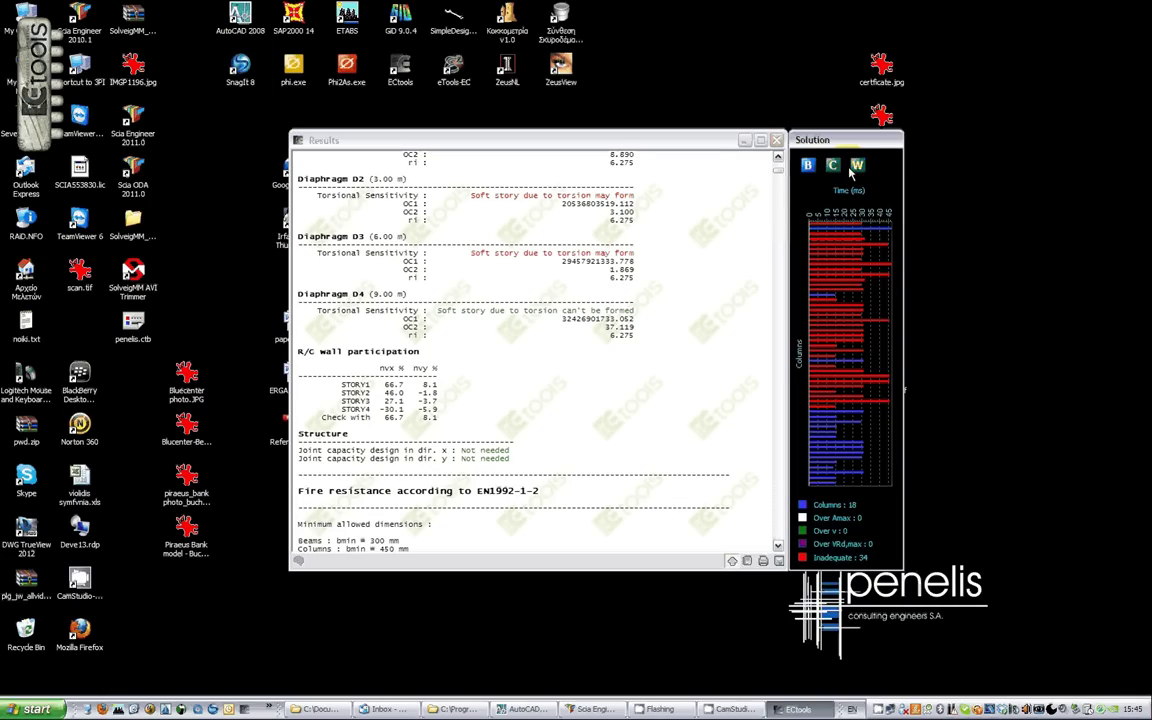
left_click(809, 167)
left_click(832, 165)
left_click(857, 165)
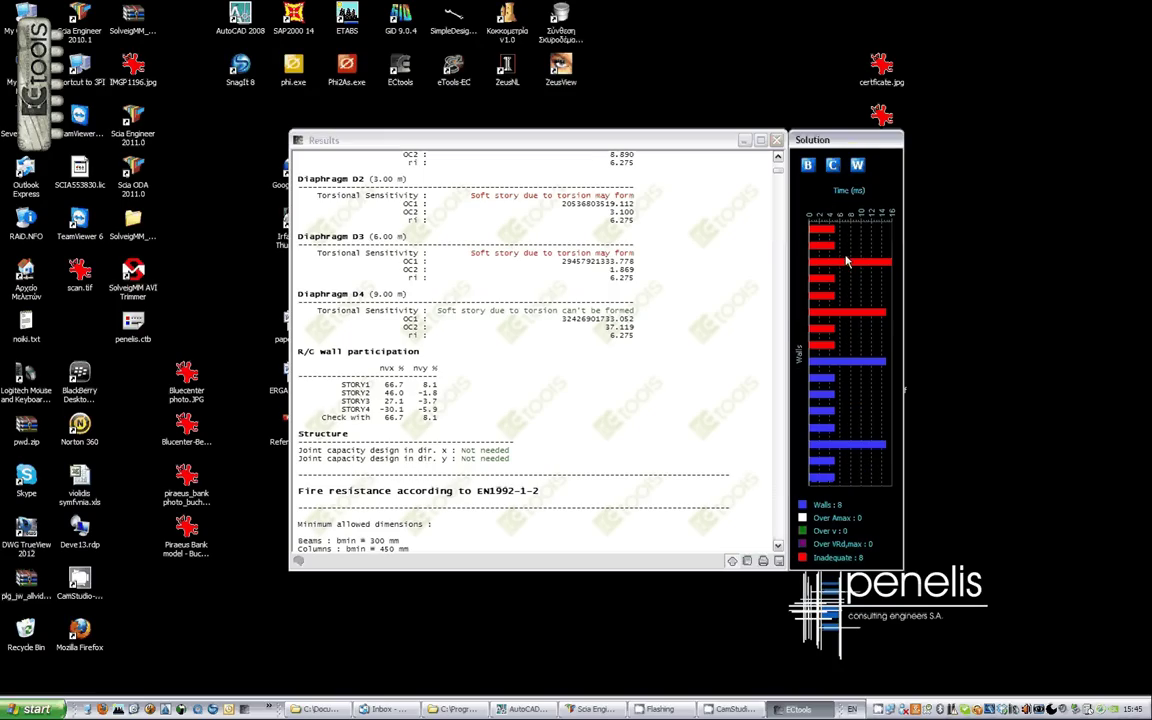
Step: Inspect the results and section solutions of wall P02 on STORY2 and wall P04 on STORY1, then restore the report's normal size
left_click(822, 328)
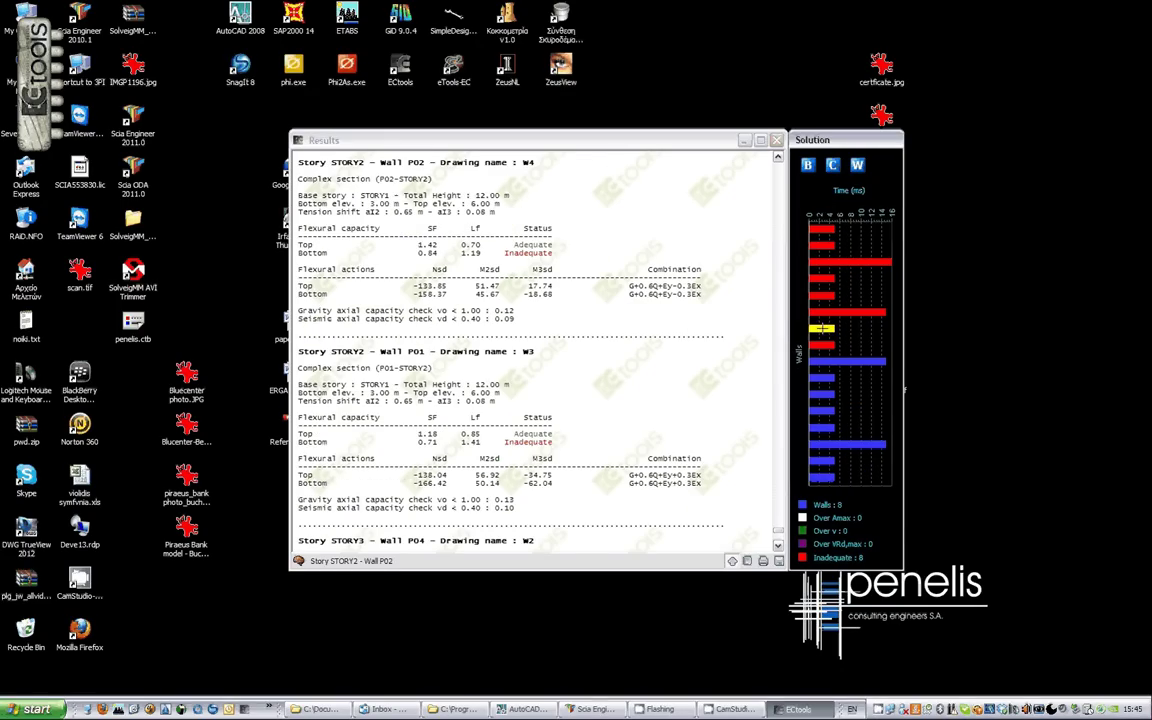
double_click(822, 328)
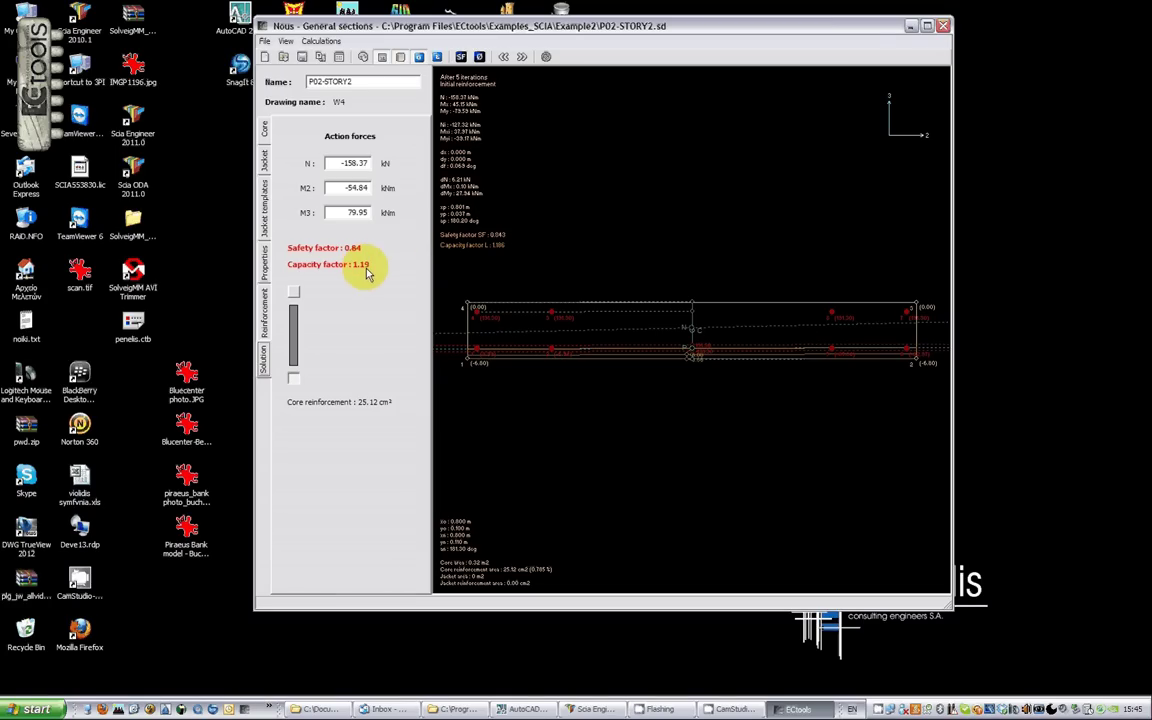
left_click(945, 30)
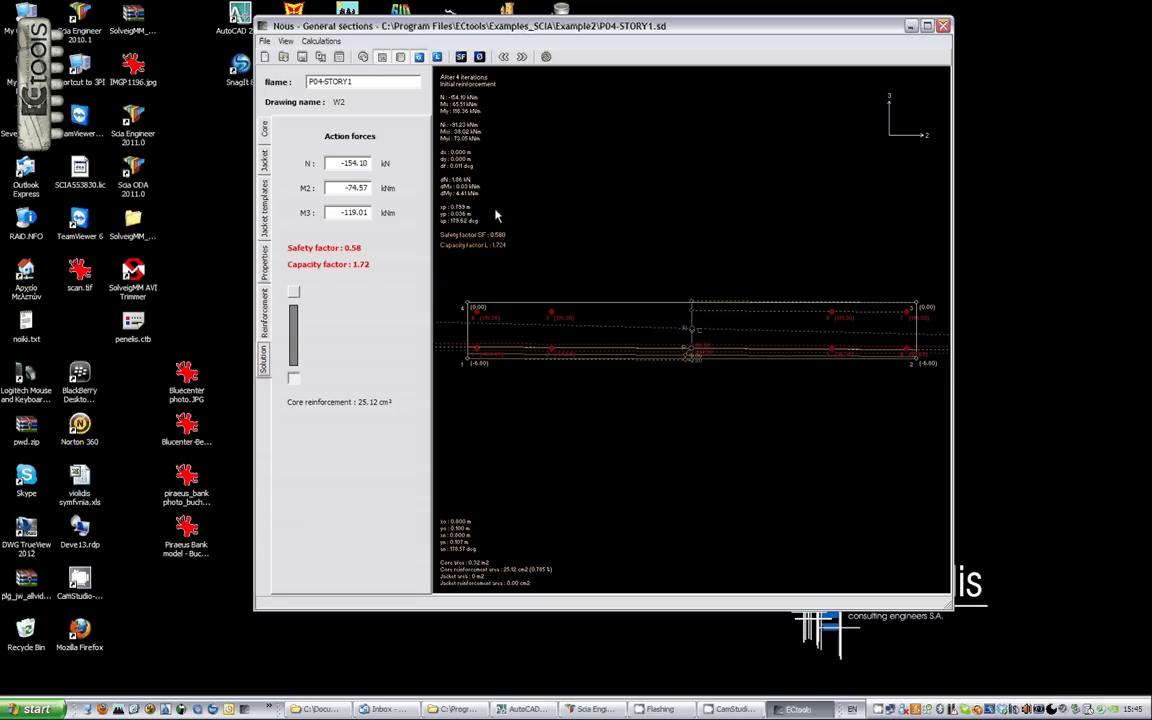
left_click(944, 28)
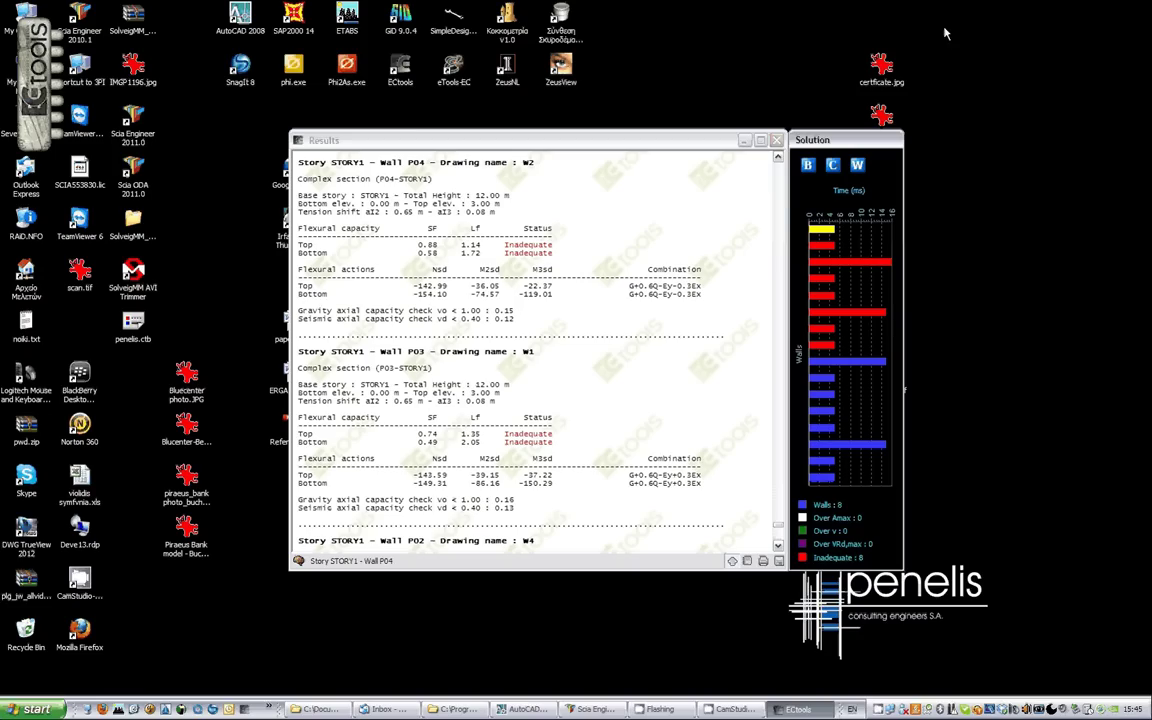
left_click(732, 562)
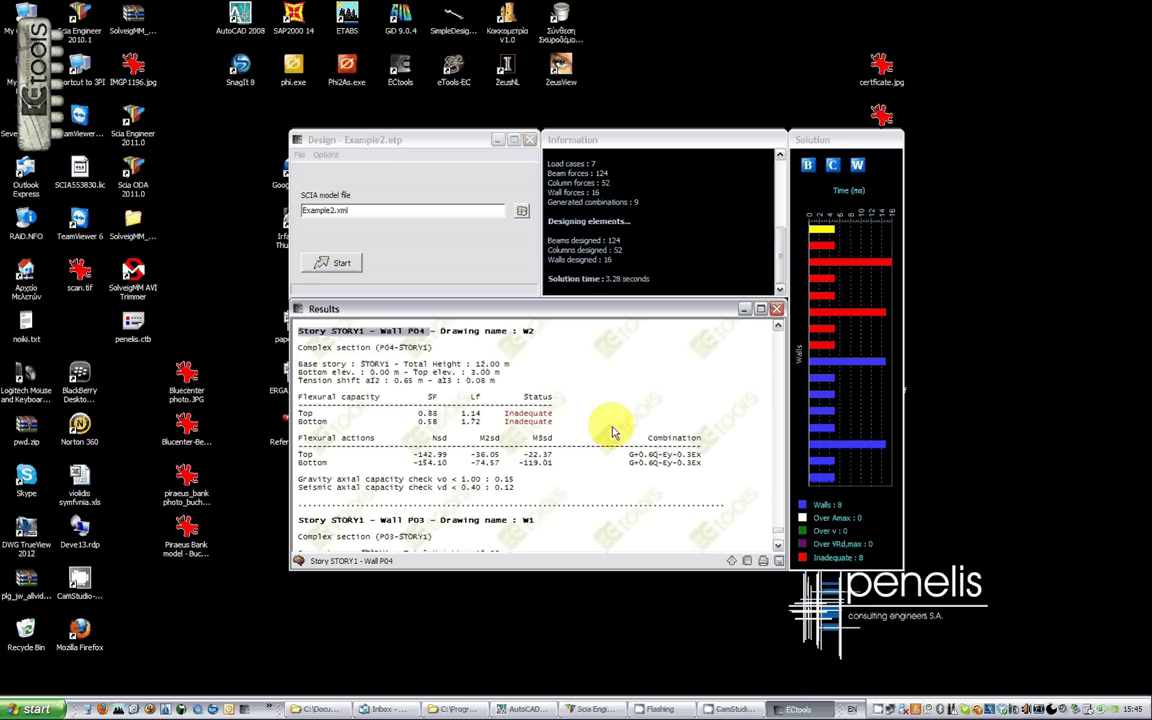
Step: Switch to AutoCAD and display the Example3.dxf model, followed by the Example3.dwg floor plans
left_click(528, 709)
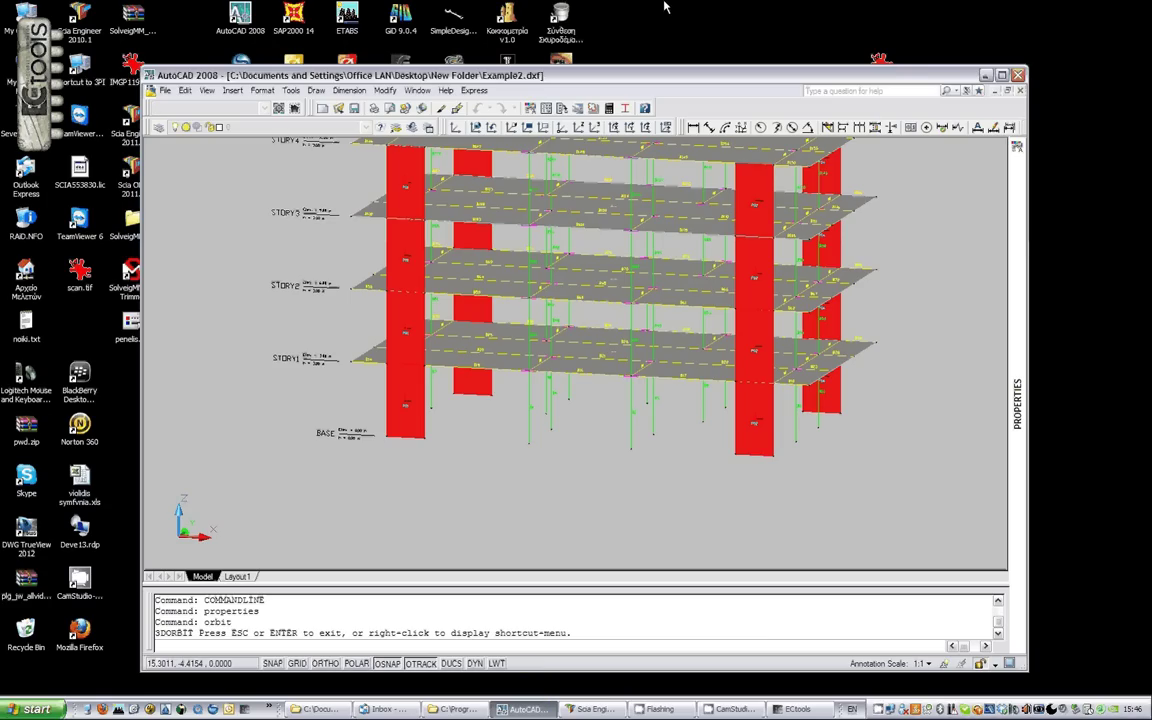
left_click(417, 90)
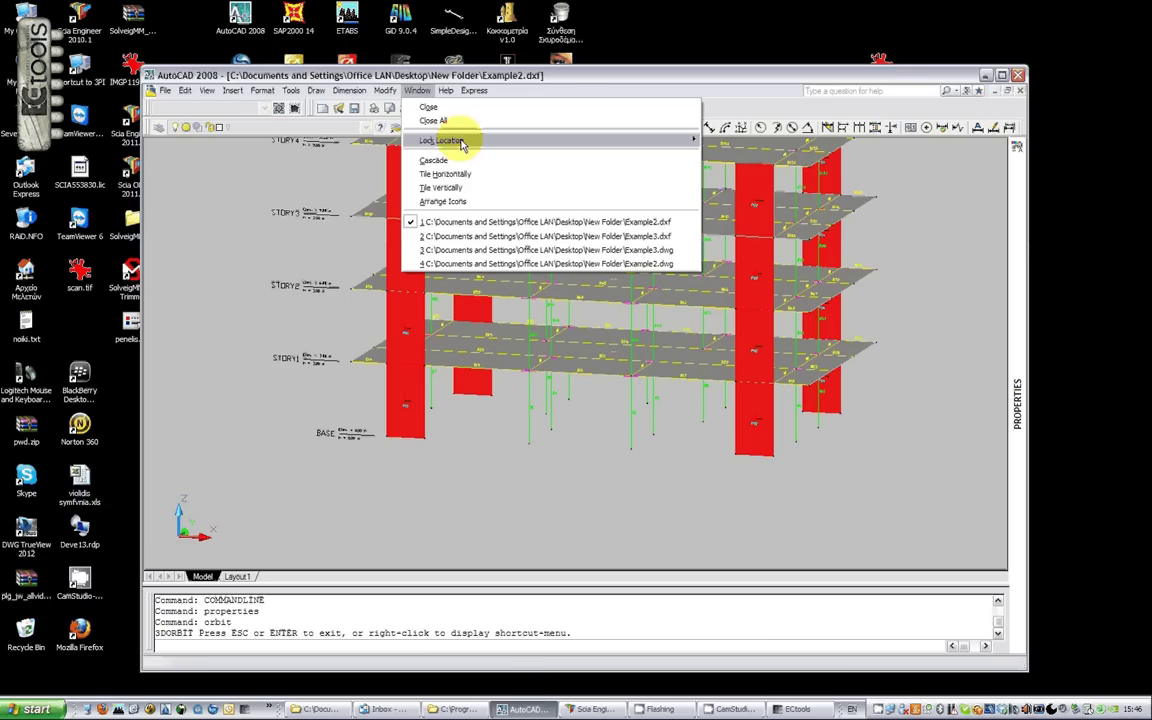
left_click(503, 236)
left_click(418, 92)
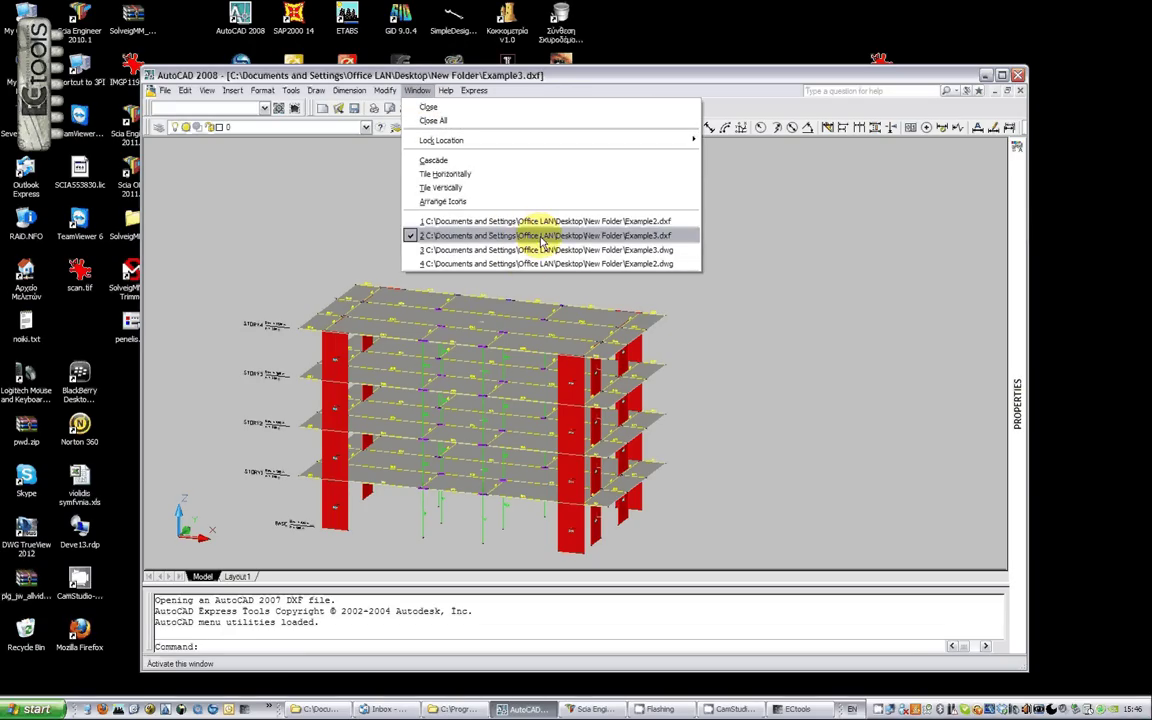
left_click(548, 249)
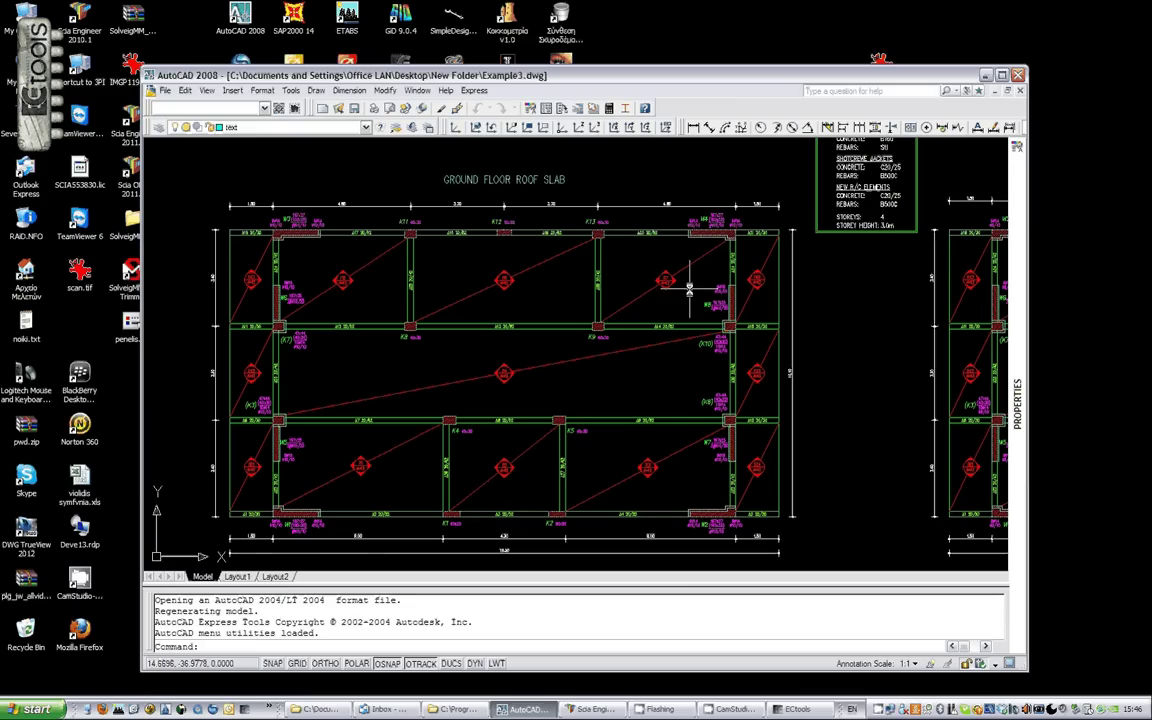
Step: Examine the jacketed walls and columns, such as K1, on the ground floor roof slab plan, then minimise AutoCAD
scroll(265, 250, "up", 8)
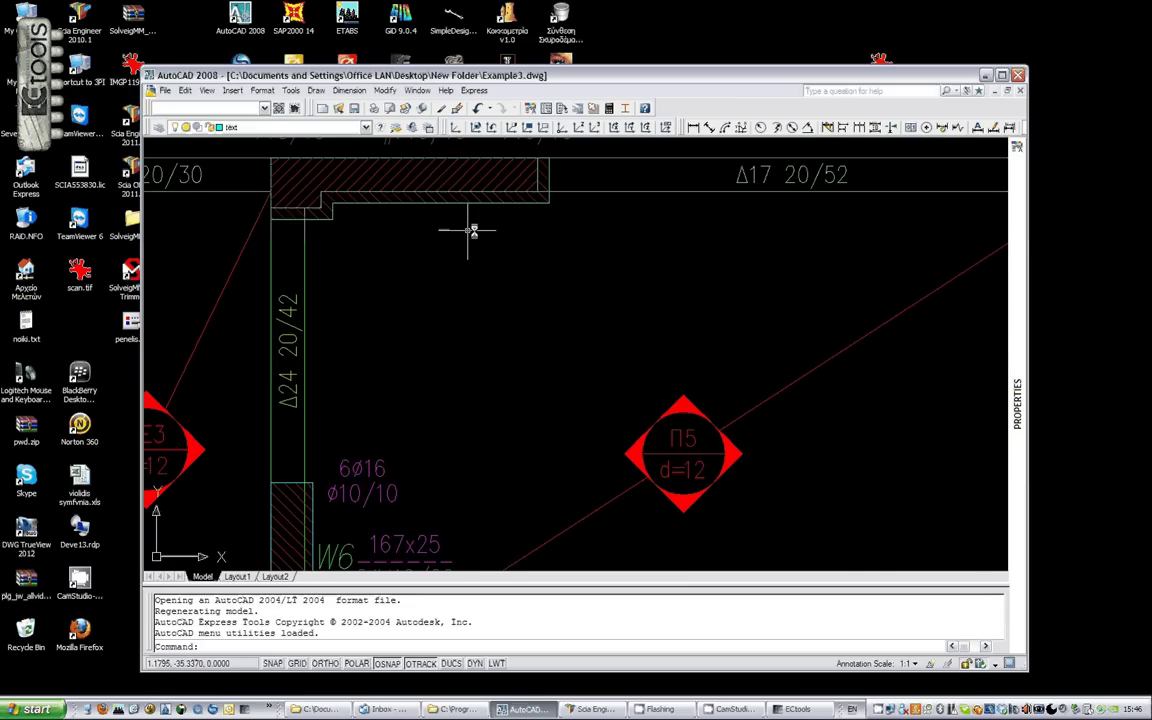
scroll(327, 257, "down", 8)
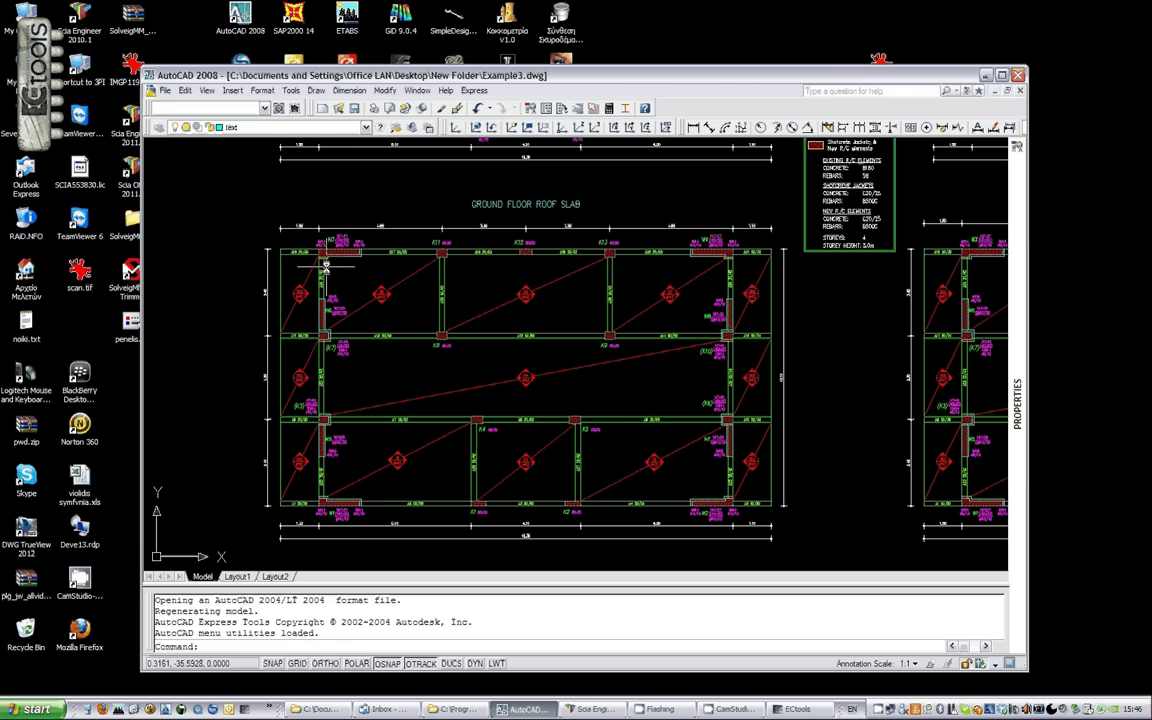
scroll(325, 265, "down", 3)
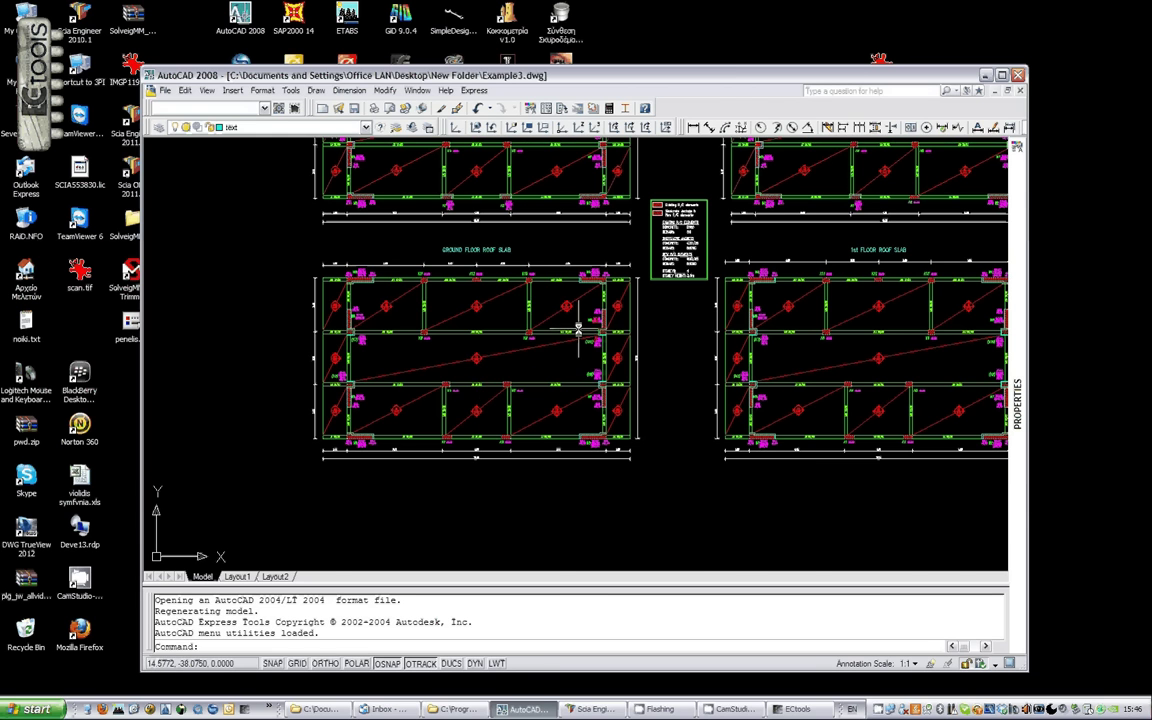
scroll(494, 340, "down", 1)
scroll(360, 290, "up", 6)
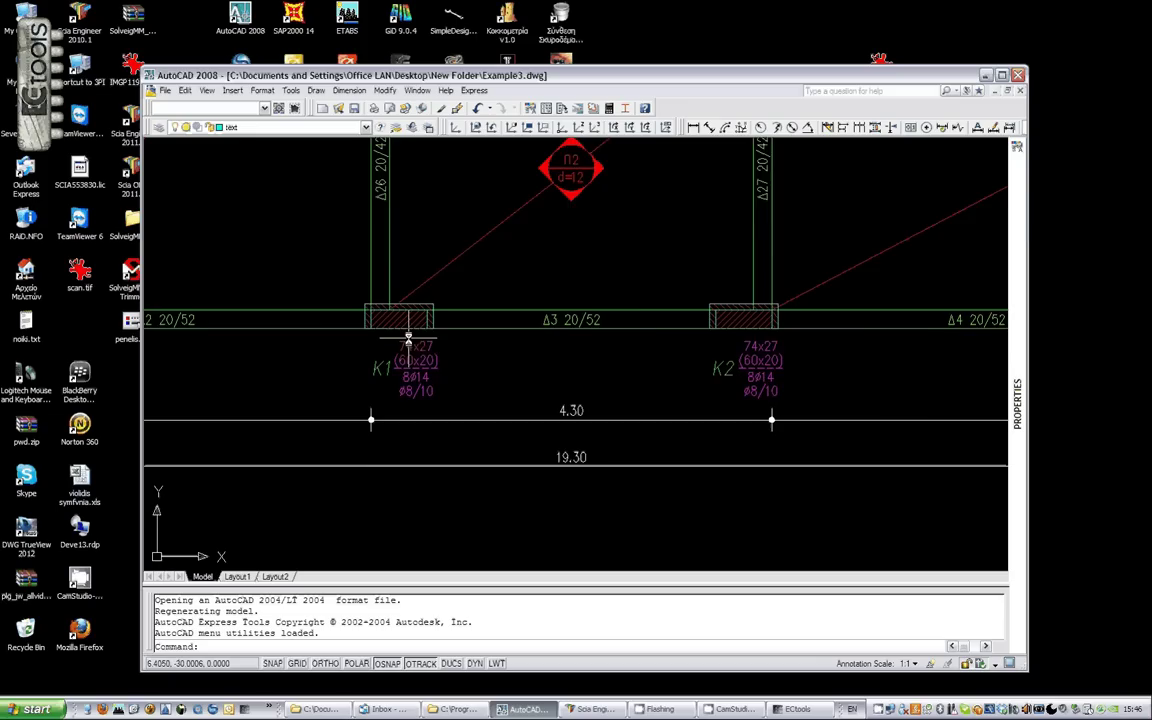
scroll(380, 330, "up", 2)
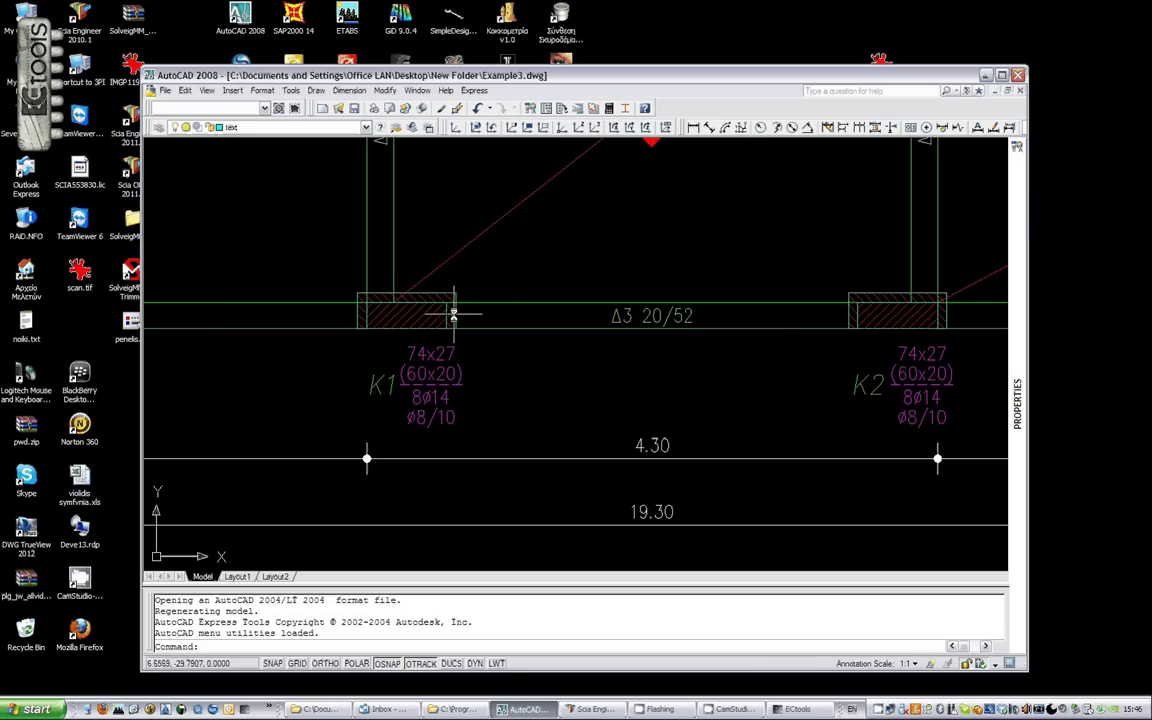
scroll(427, 379, "down", 5)
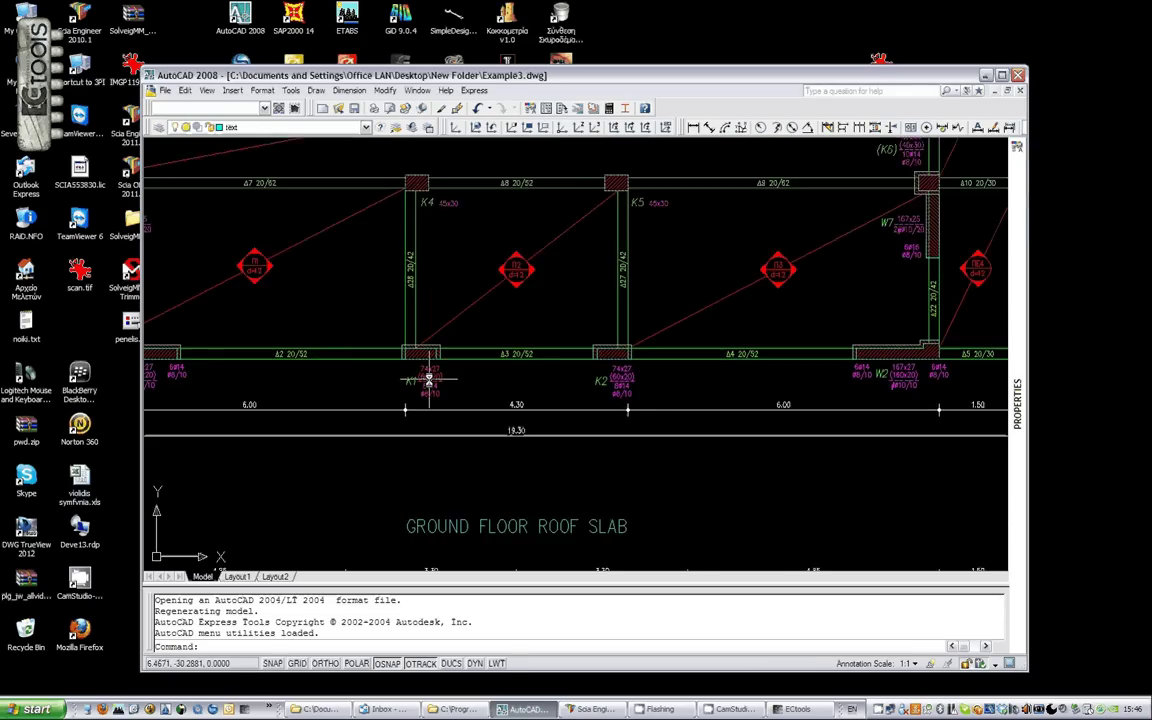
scroll(428, 379, "down", 4)
mouse_move(435, 386)
middle_mouse_down()
mouse_move(468, 346)
mouse_move(472, 368)
middle_mouse_up()
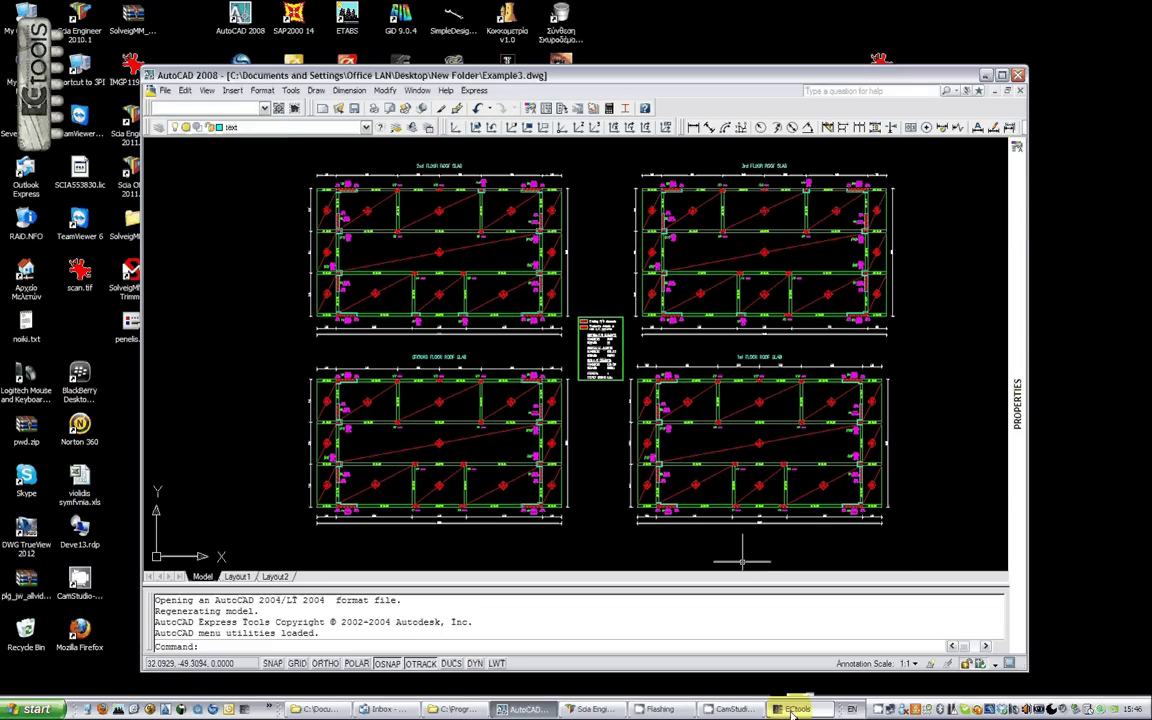
left_click(986, 74)
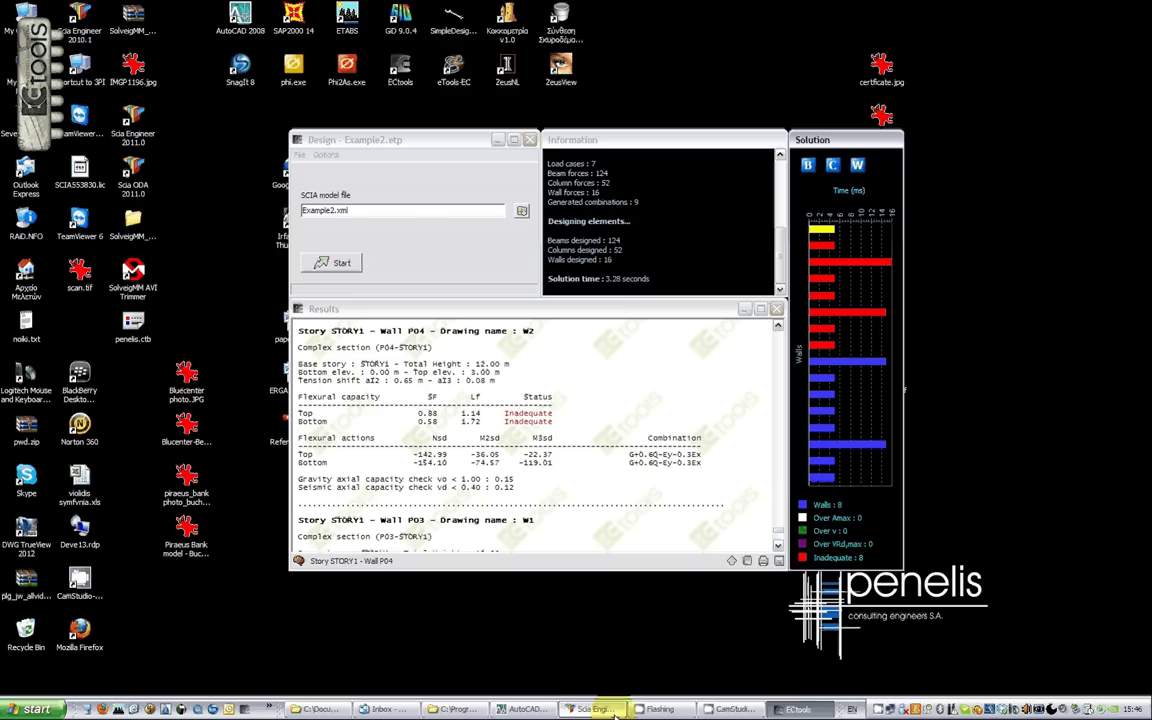
right_click(878, 709)
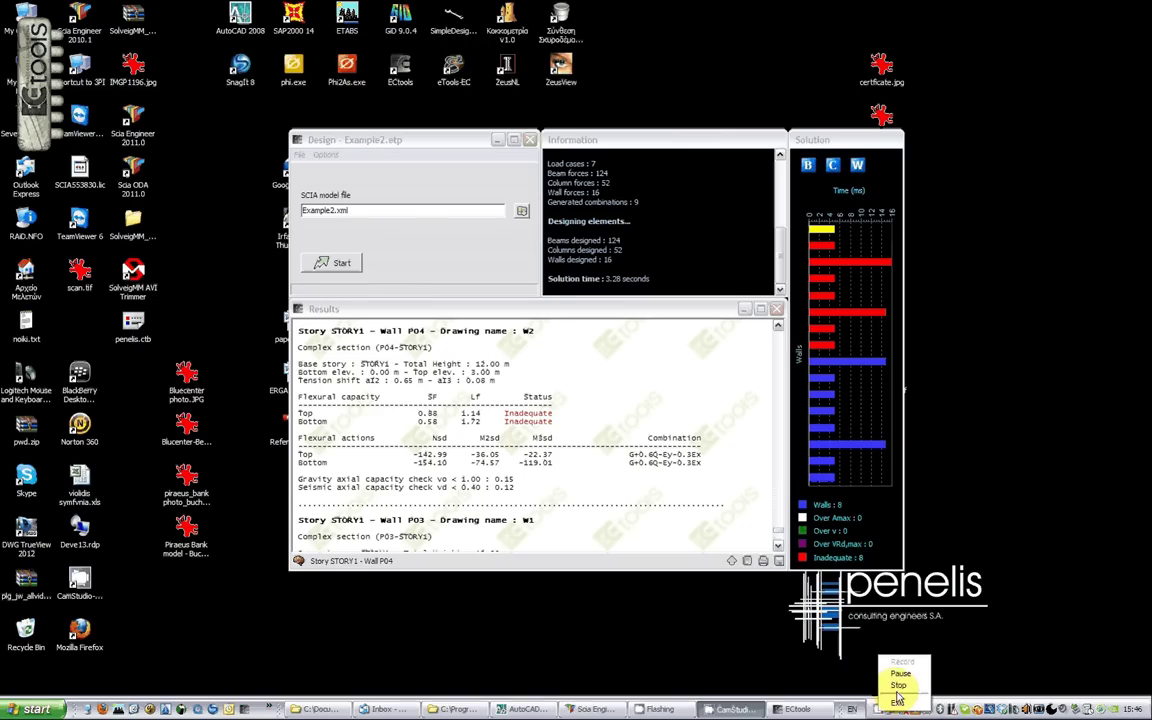
left_click(880, 705)
Step: Switch to the Example3 project in Scia Engineer, inspect wall S24's properties and hide the model's solid surfaces to show the mesh
left_click(596, 708)
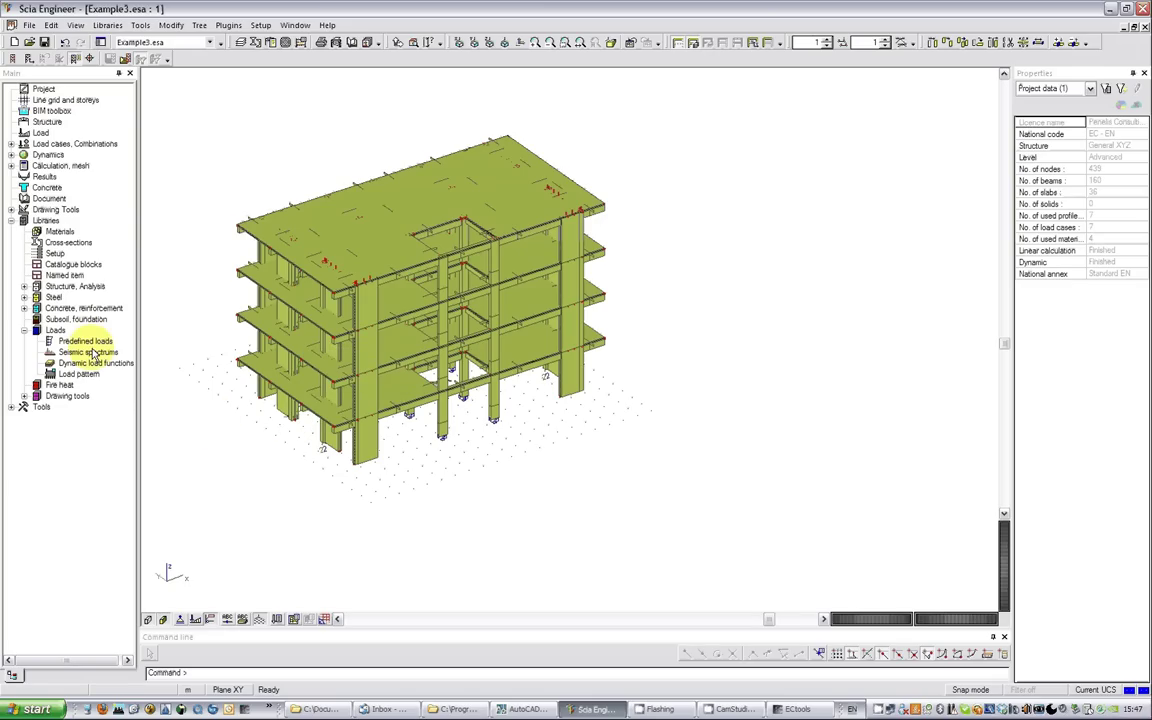
scroll(300, 468, "up", 3)
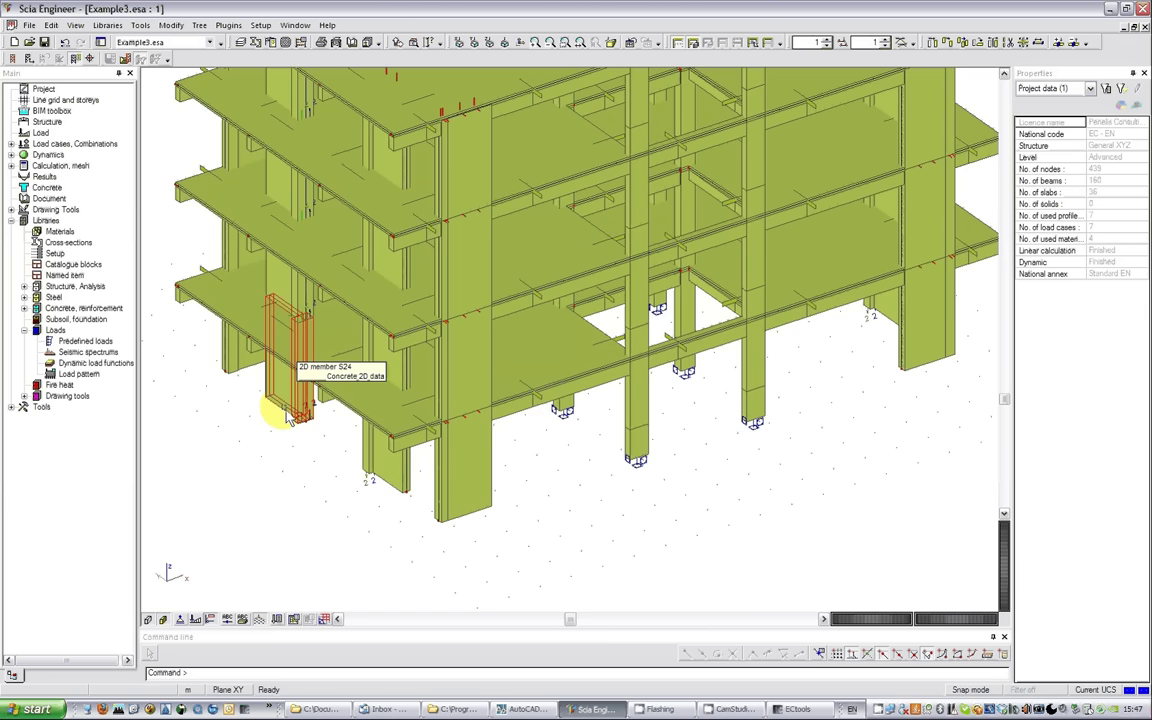
left_click(271, 410)
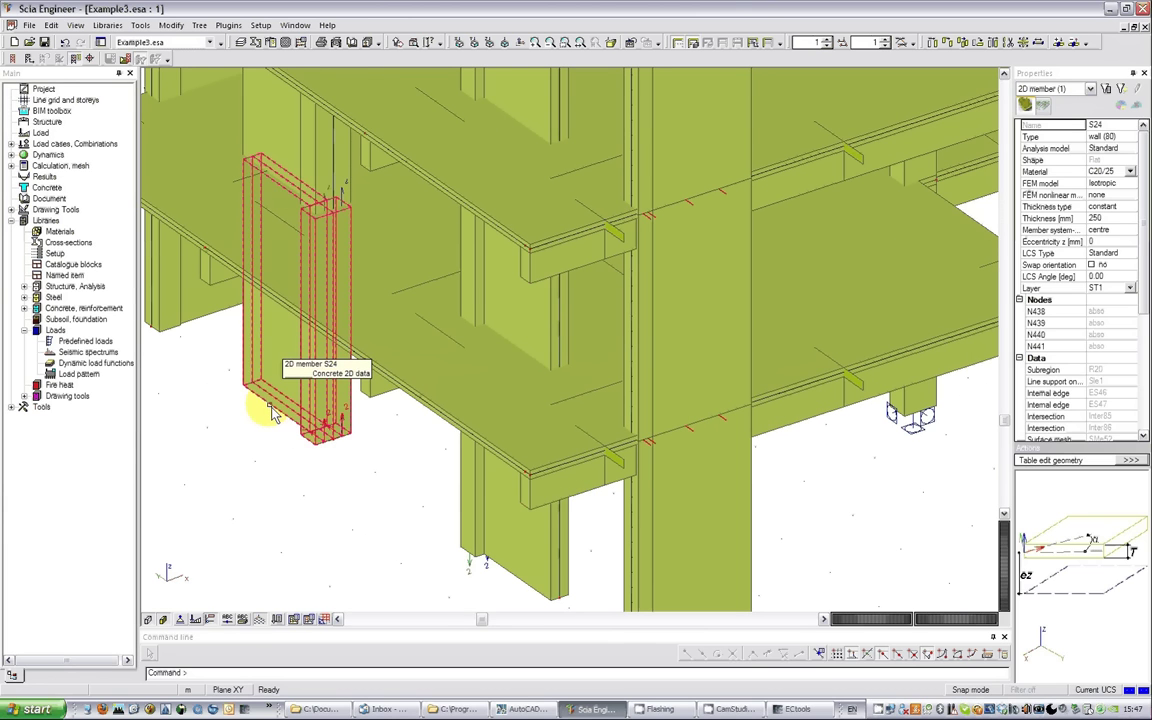
left_click(147, 620)
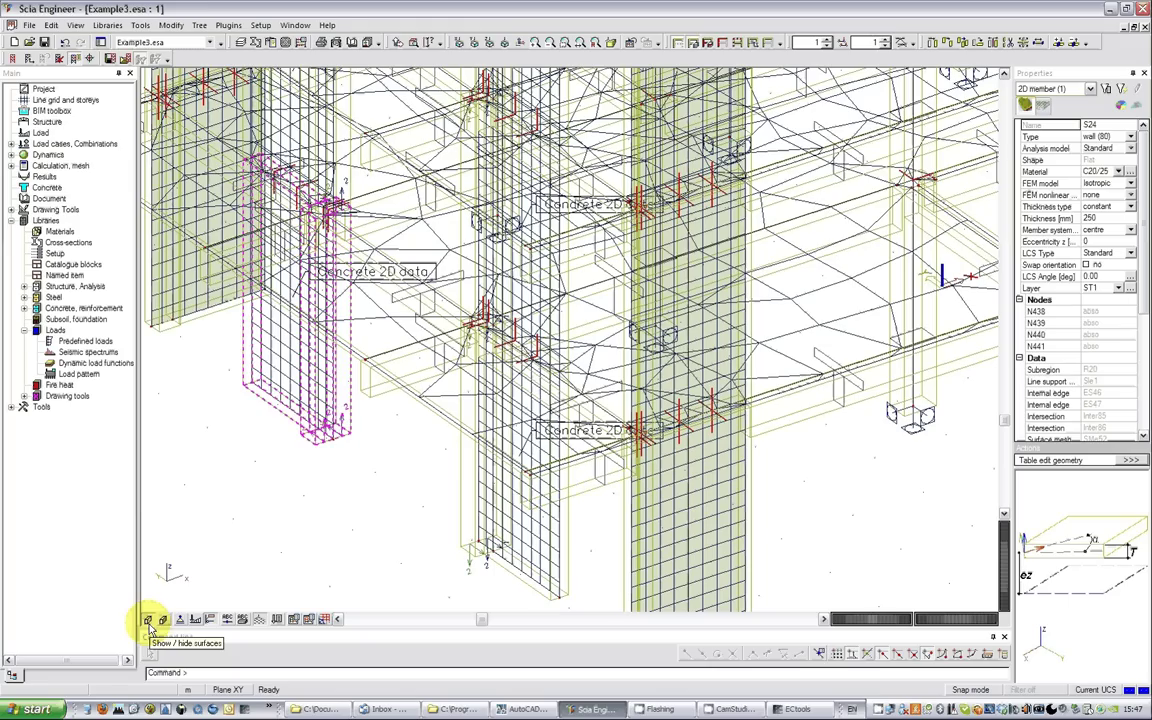
left_click(148, 620)
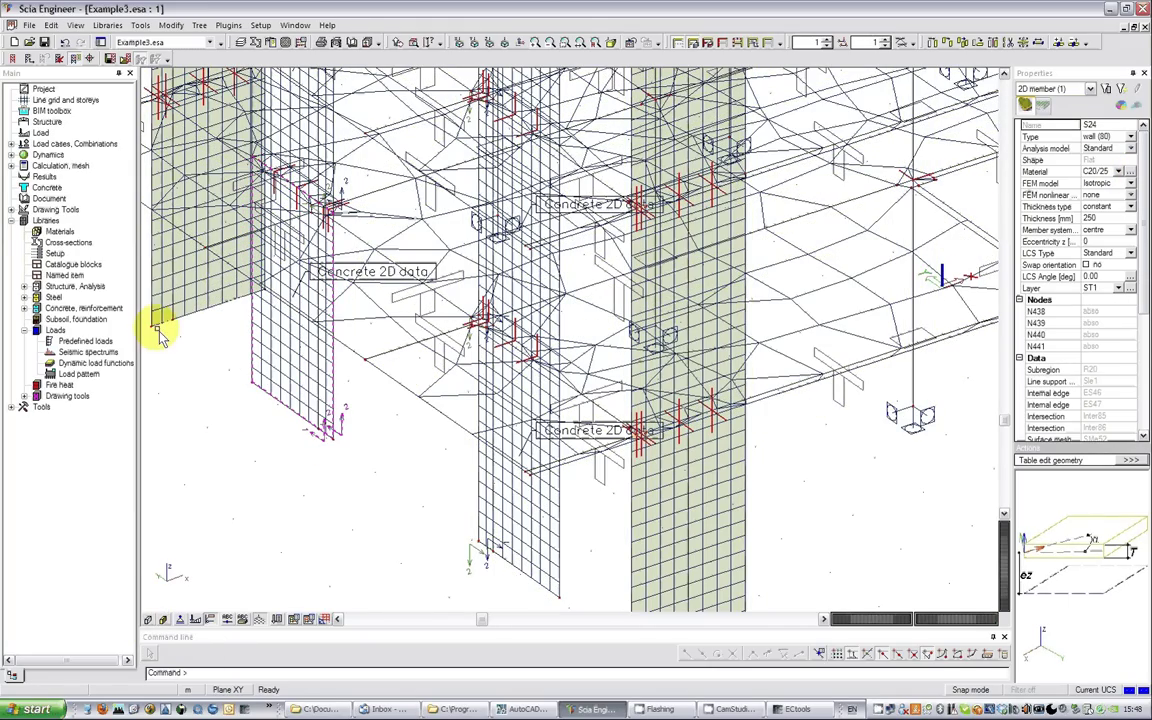
key("Escape")
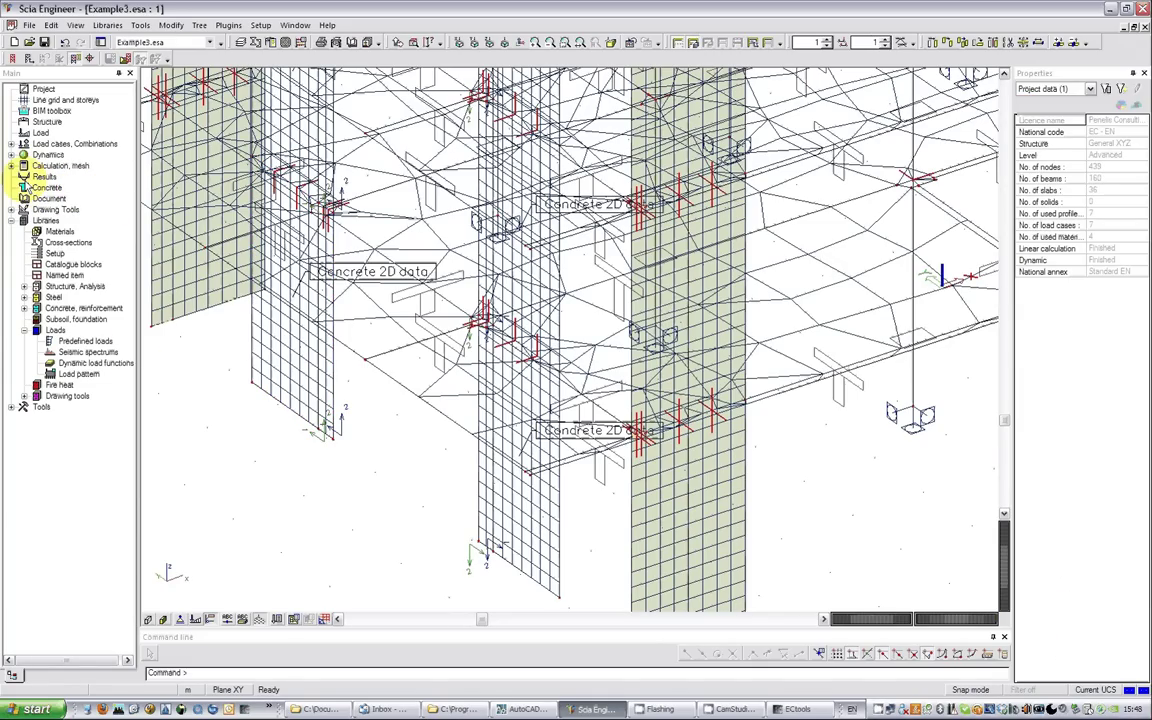
Step: Examine the concrete 2D member data of wall S24, including its reinforcement settings, and clear the selection
double_click(44, 188)
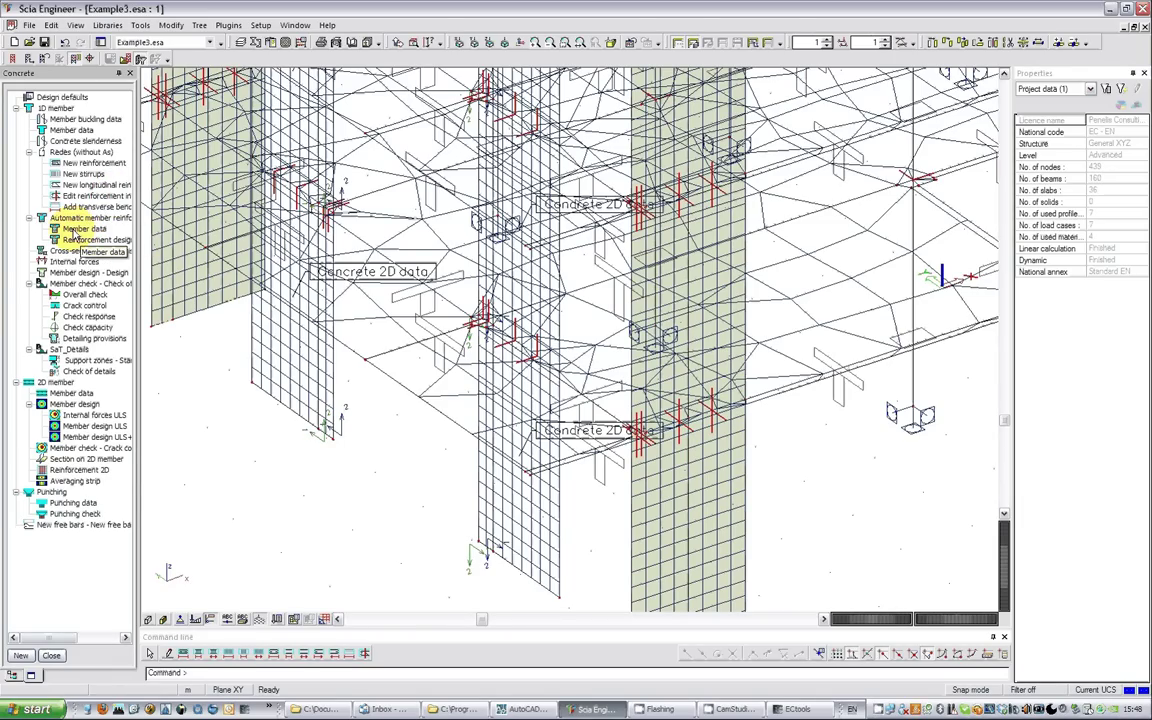
left_click(72, 394)
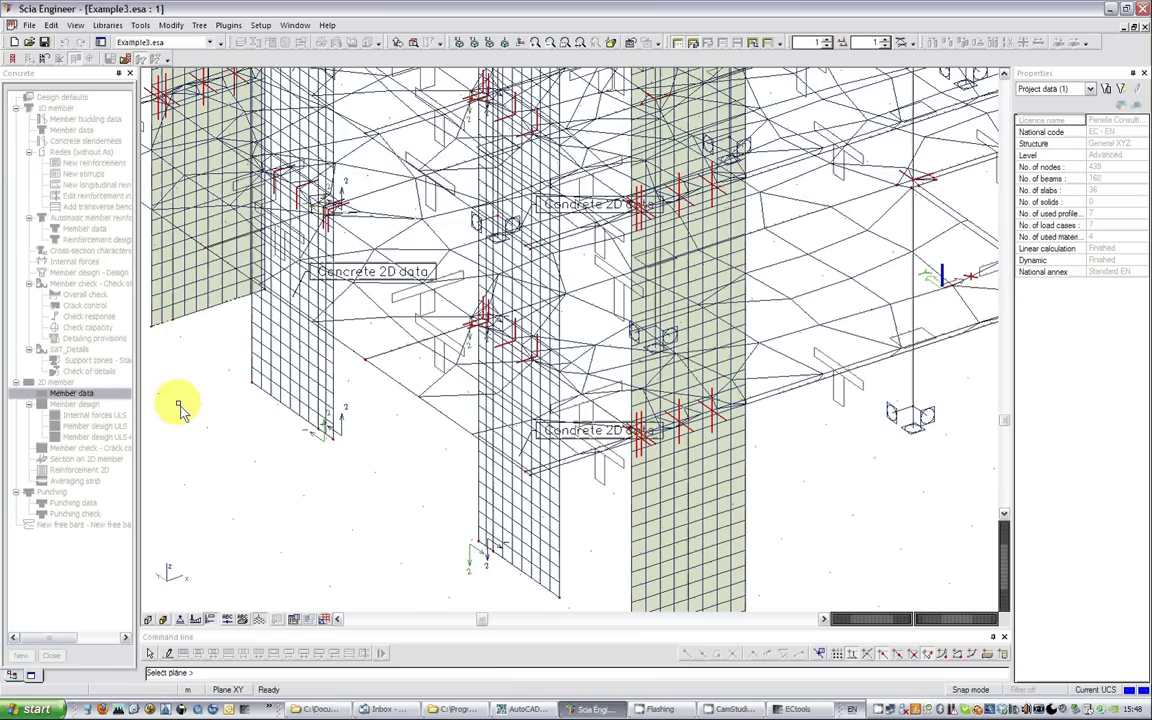
left_click(330, 290)
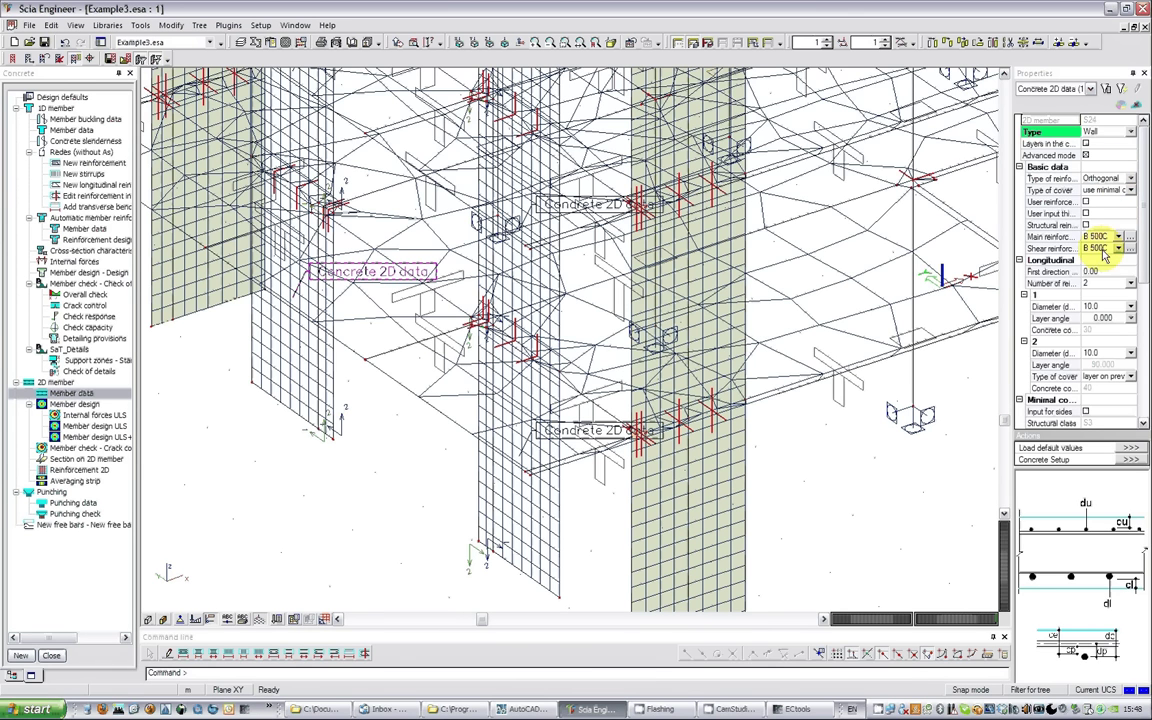
key("Escape")
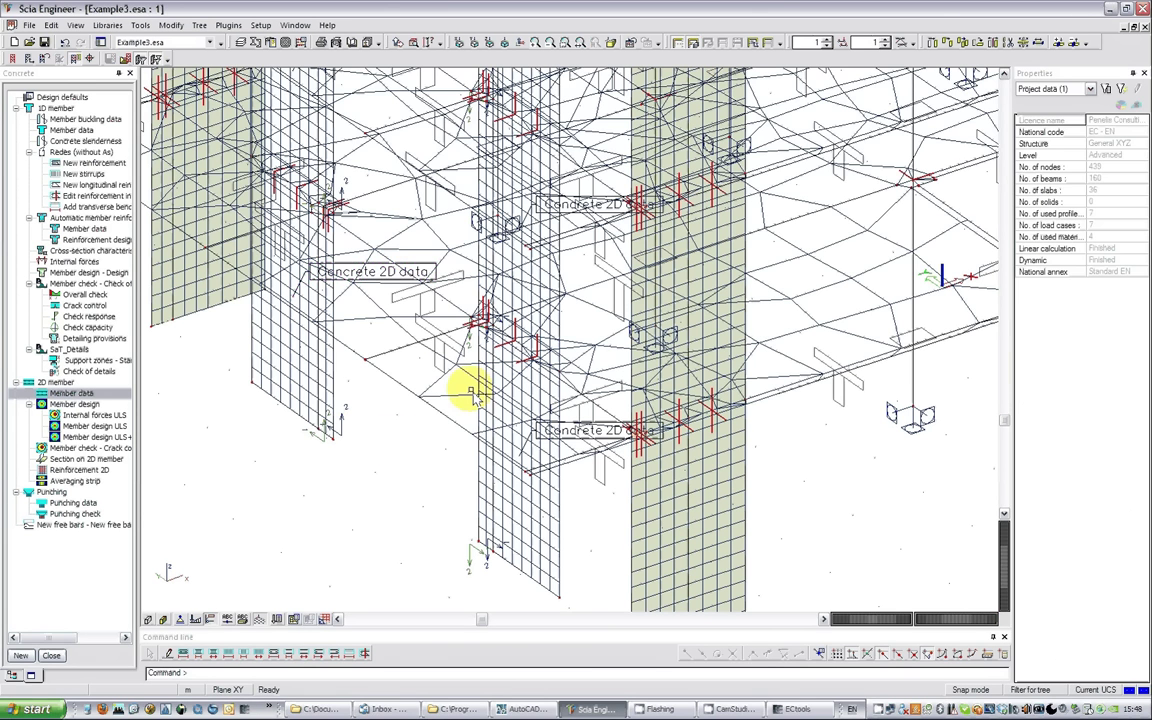
Step: Close the Example3 project without saving changes and minimise Scia Engineer
scroll(478, 310, "down", 5)
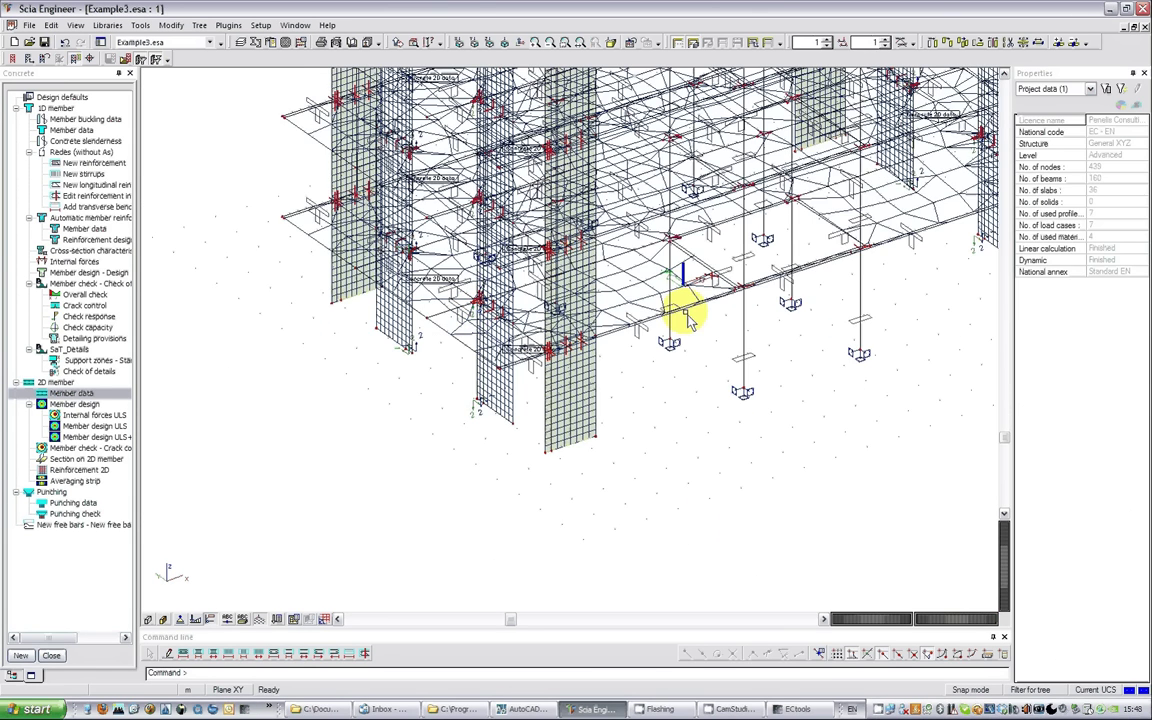
scroll(572, 430, "up", 1)
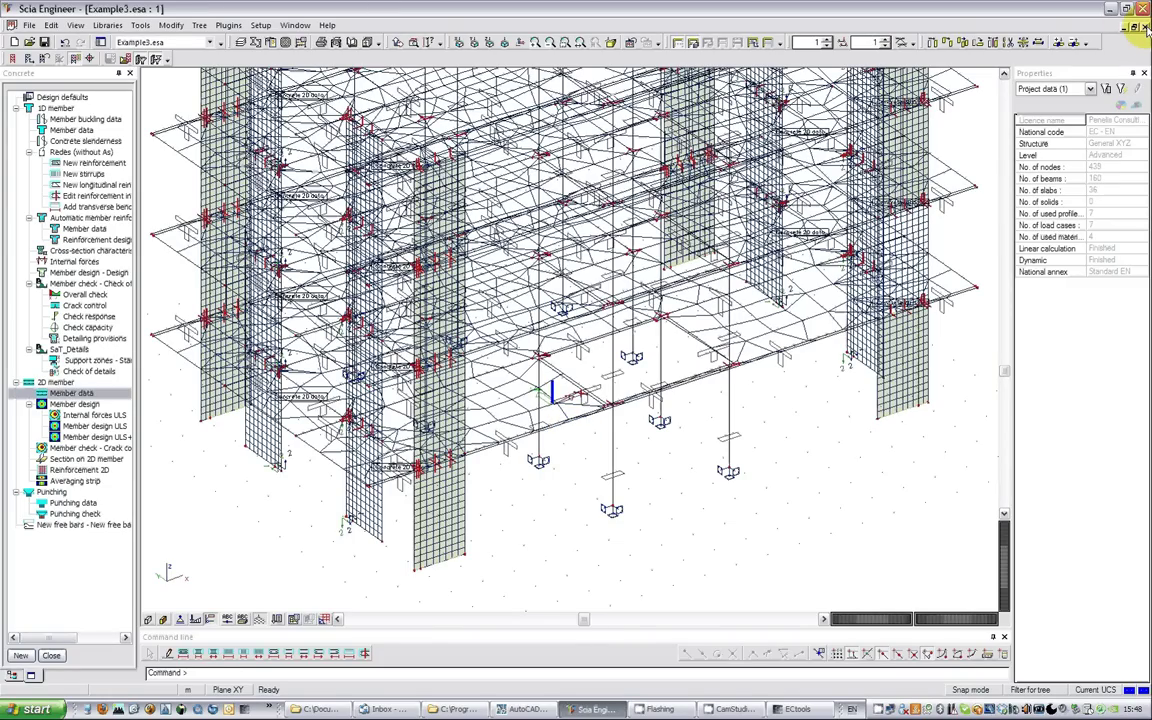
left_click(1145, 27)
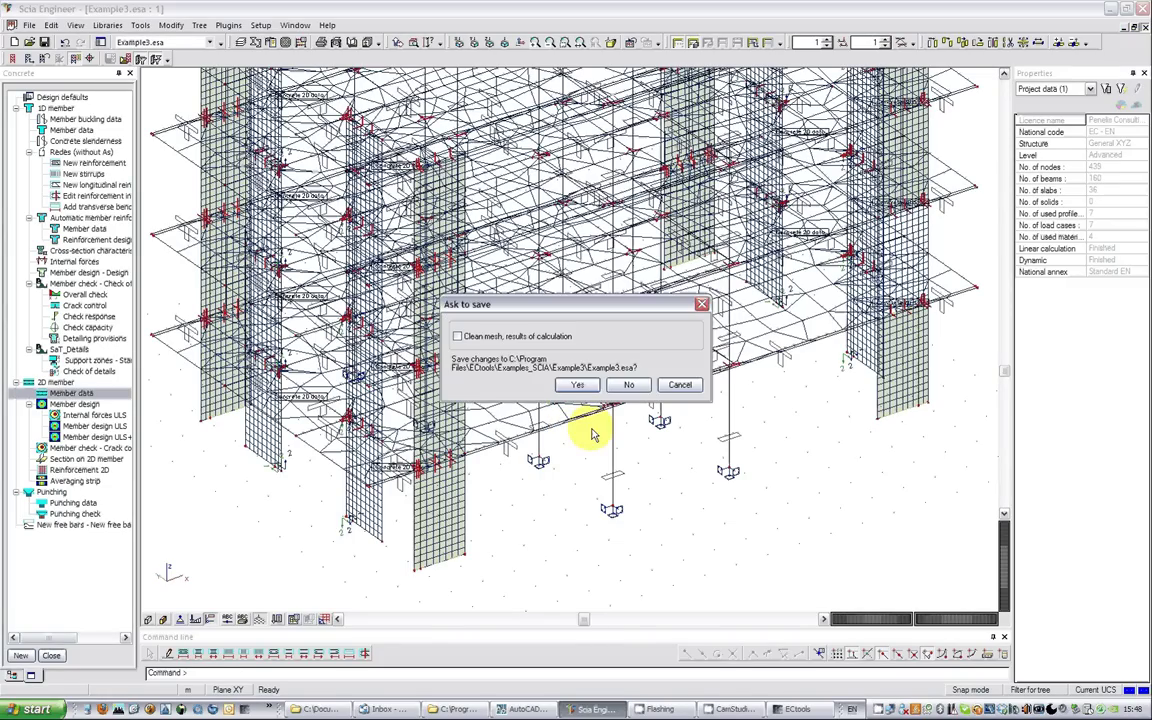
left_click(629, 387)
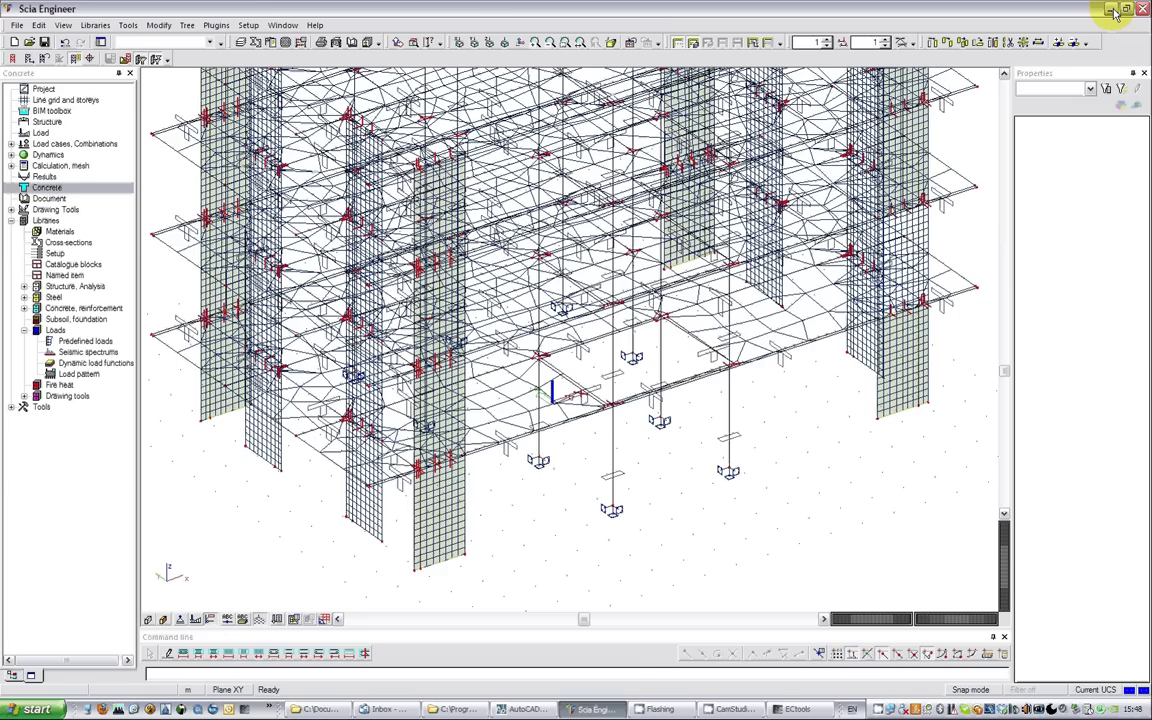
left_click(1110, 9)
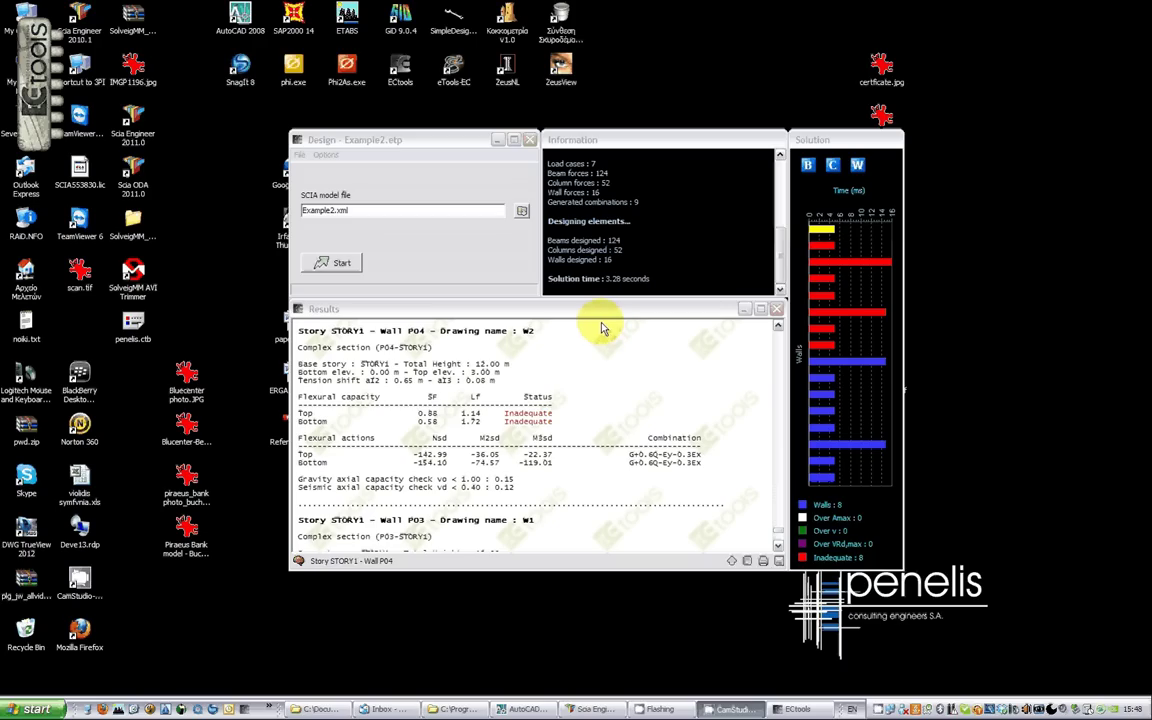
Step: Add a full jacket to the section of wall P04 on STORY1, save the section and close the section editor
left_click(820, 230)
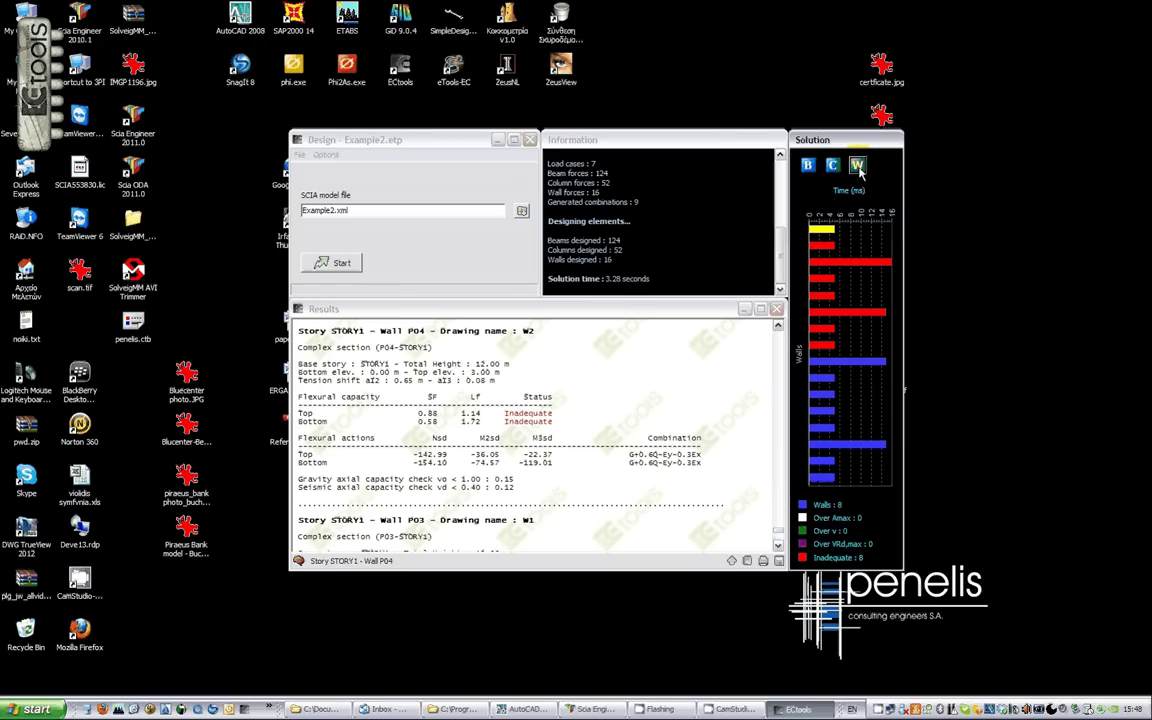
double_click(820, 230)
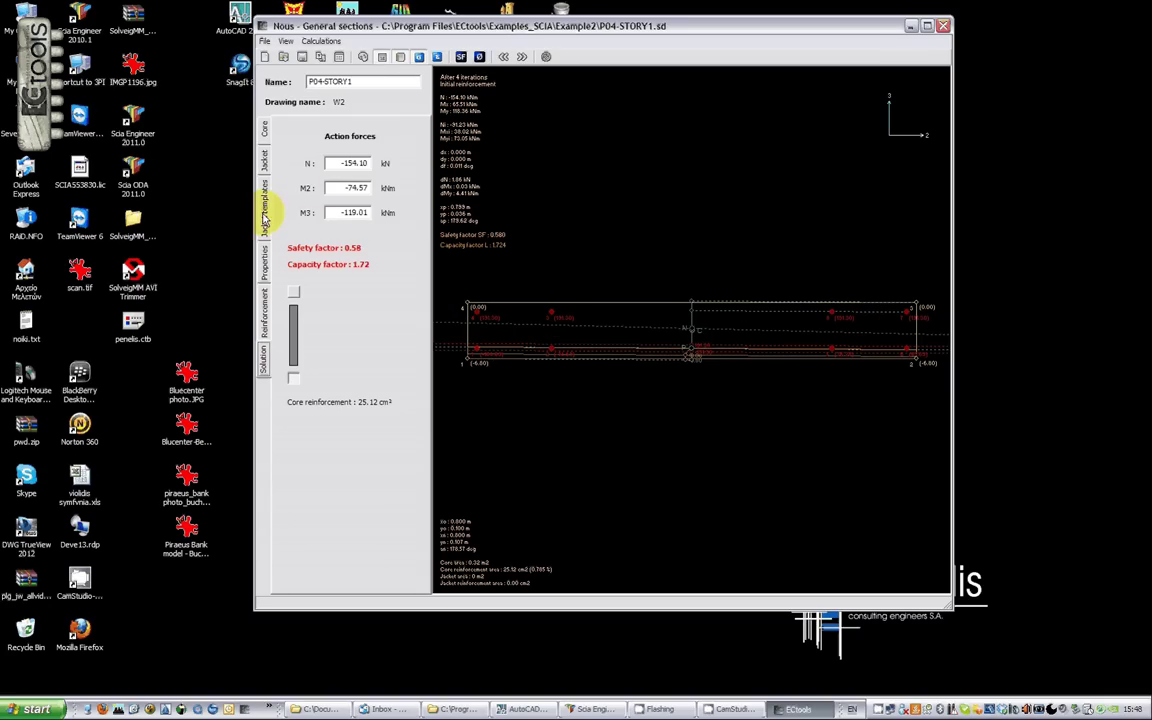
left_click(264, 163)
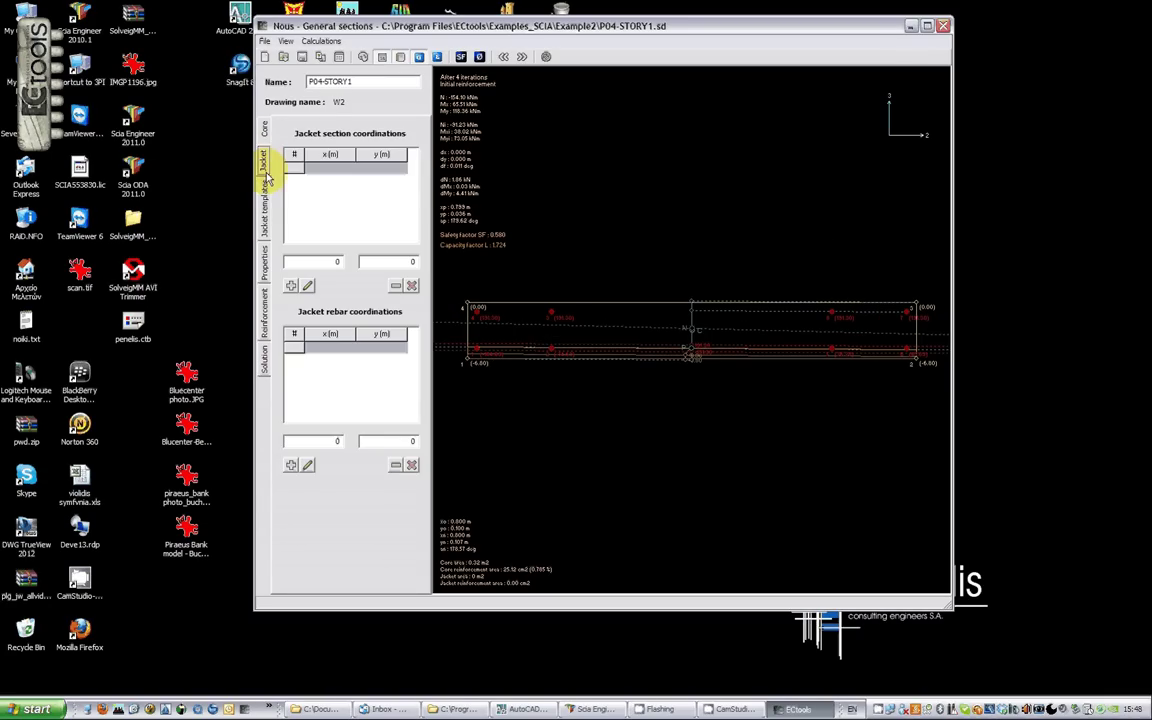
left_click(265, 206)
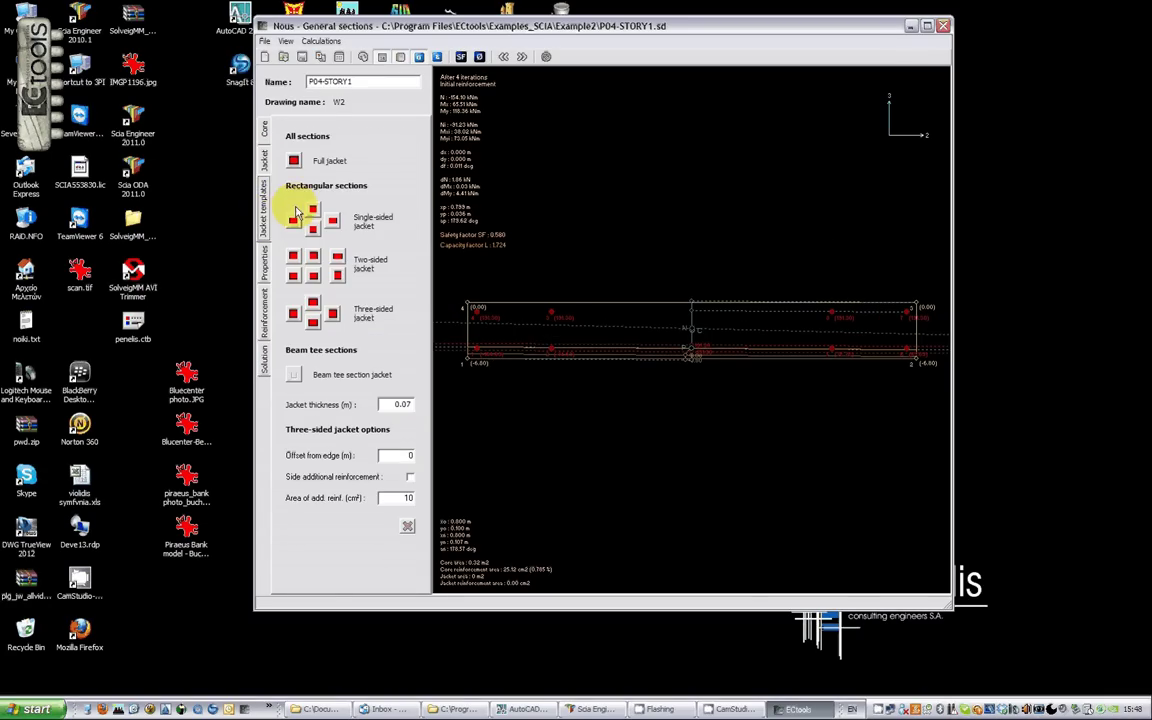
left_click(311, 316)
left_click(294, 162)
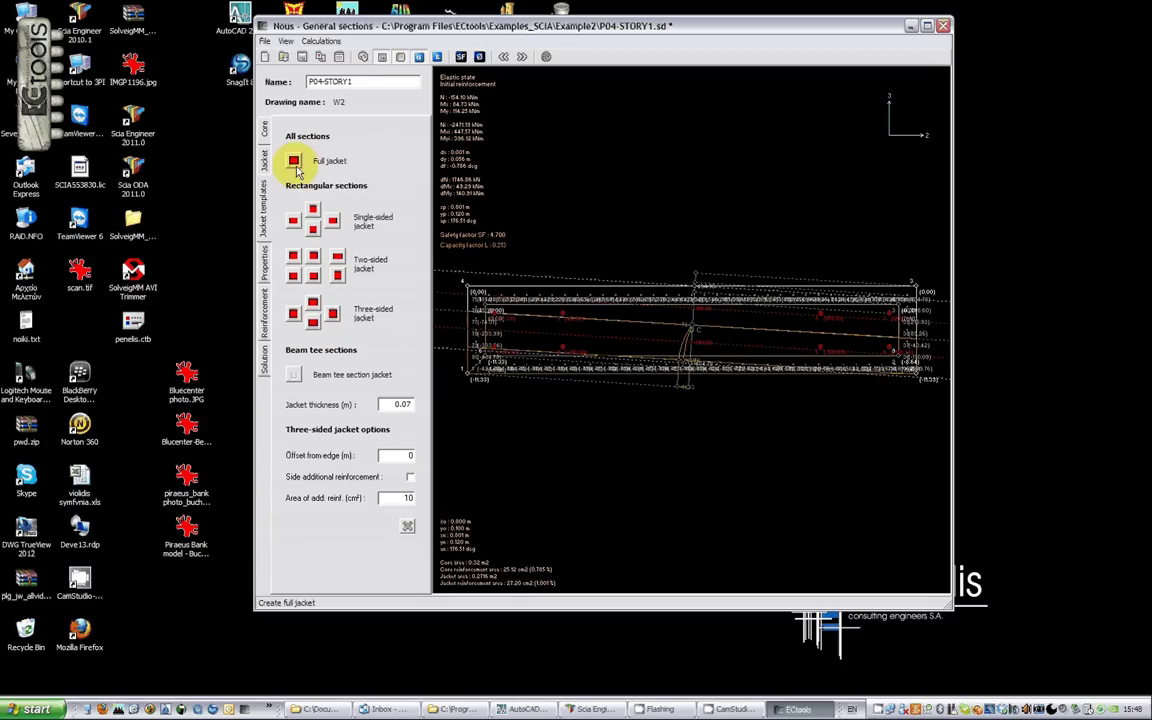
left_click(302, 58)
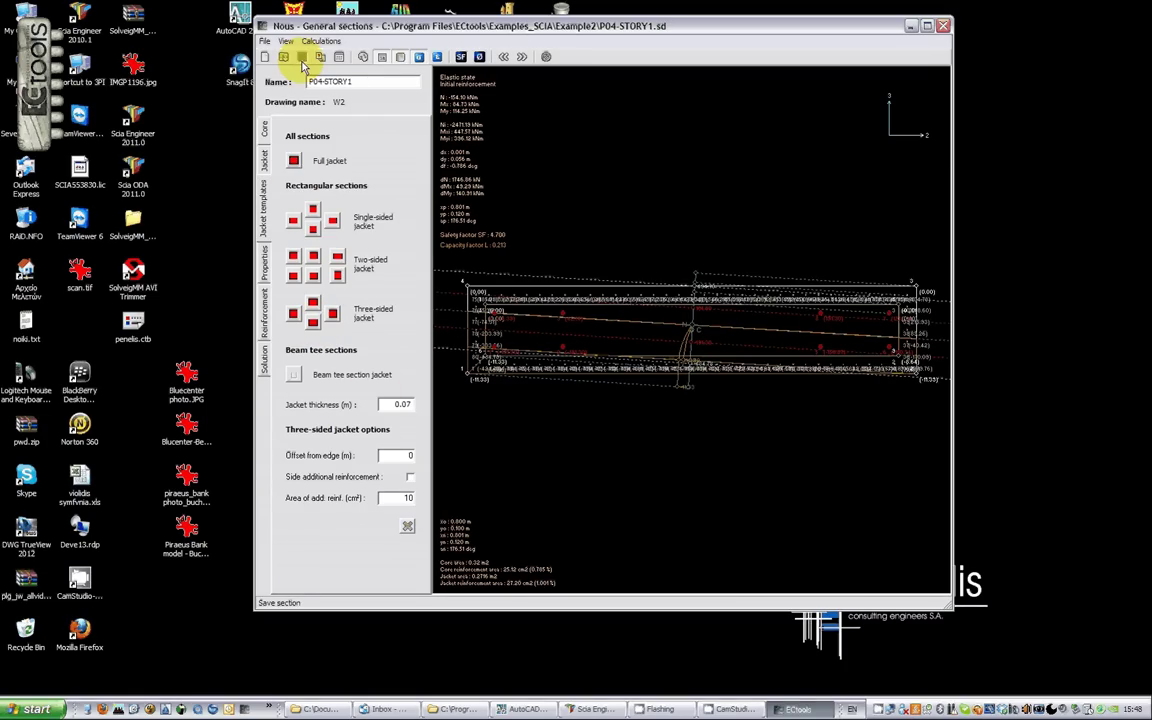
left_click(943, 25)
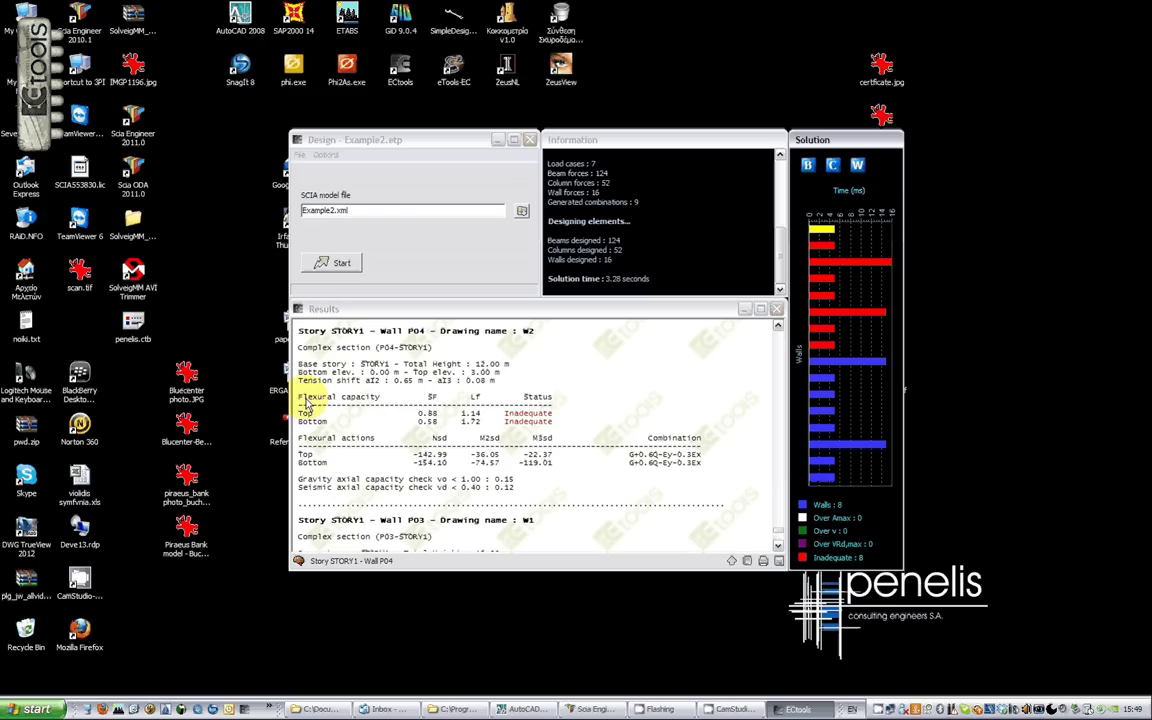
Step: Exit the Example2 design, load Example3 in its place and bring up its design options
left_click(50, 140)
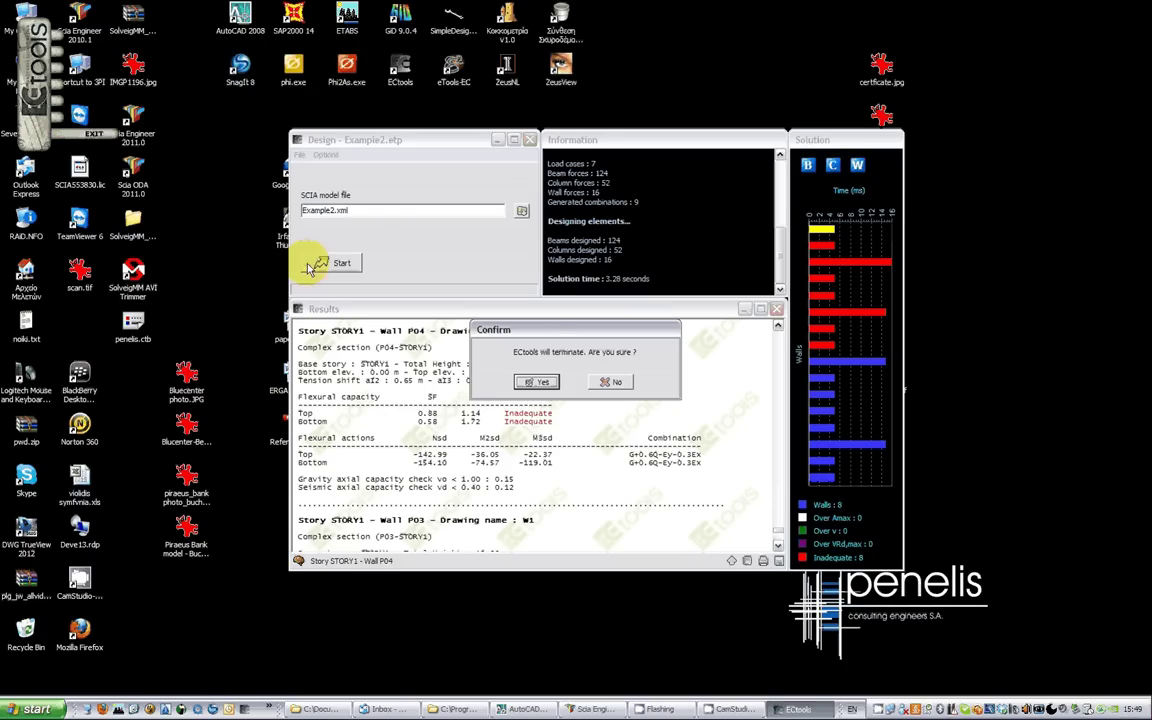
left_click(533, 380)
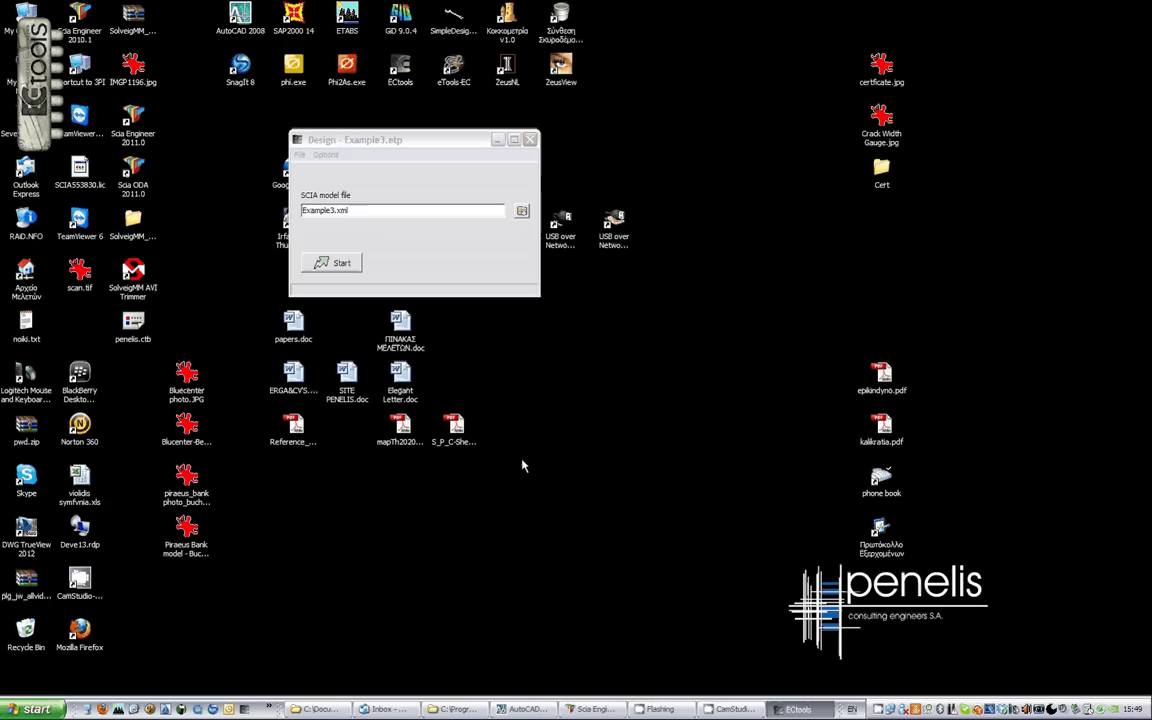
left_click(326, 155)
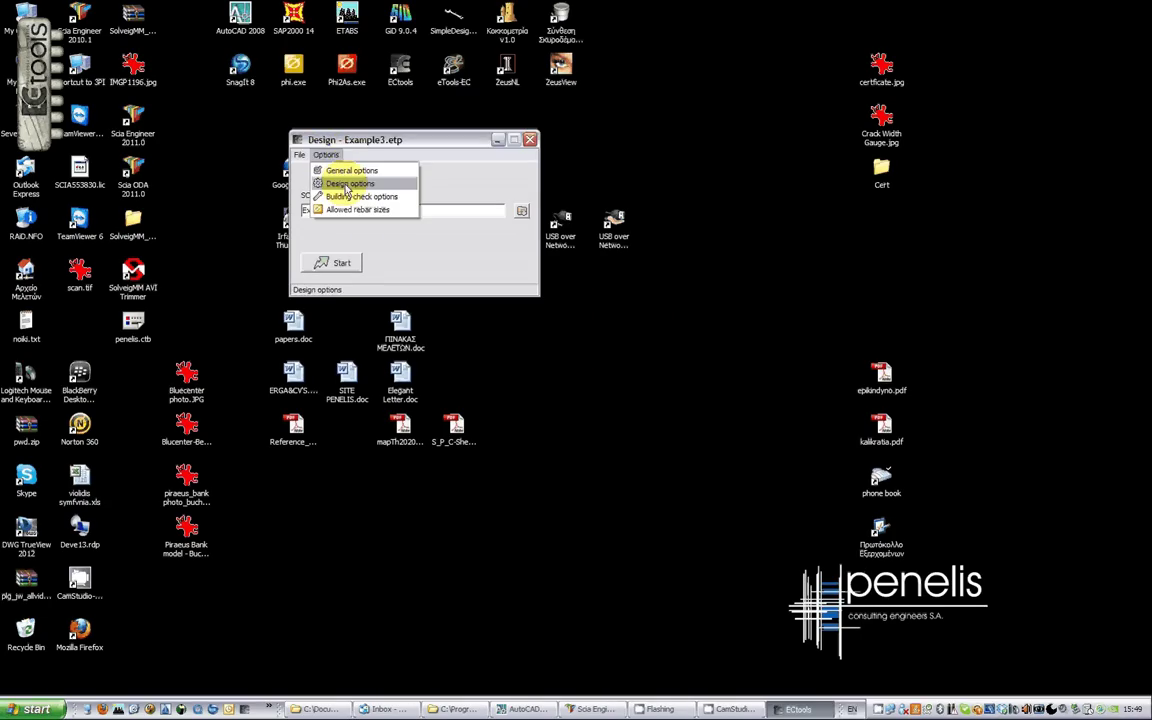
left_click(348, 186)
left_click(455, 527)
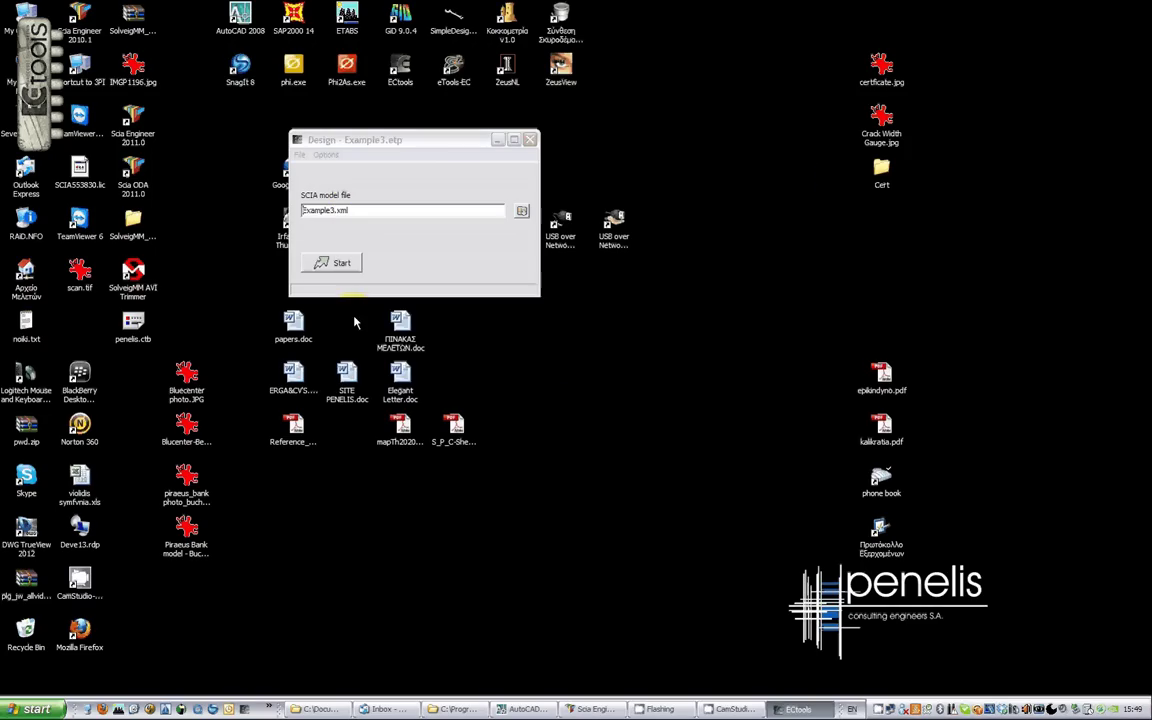
Step: Start the Example3 design, review the beam and column reinforcement tables in the building check, and continue
left_click(341, 265)
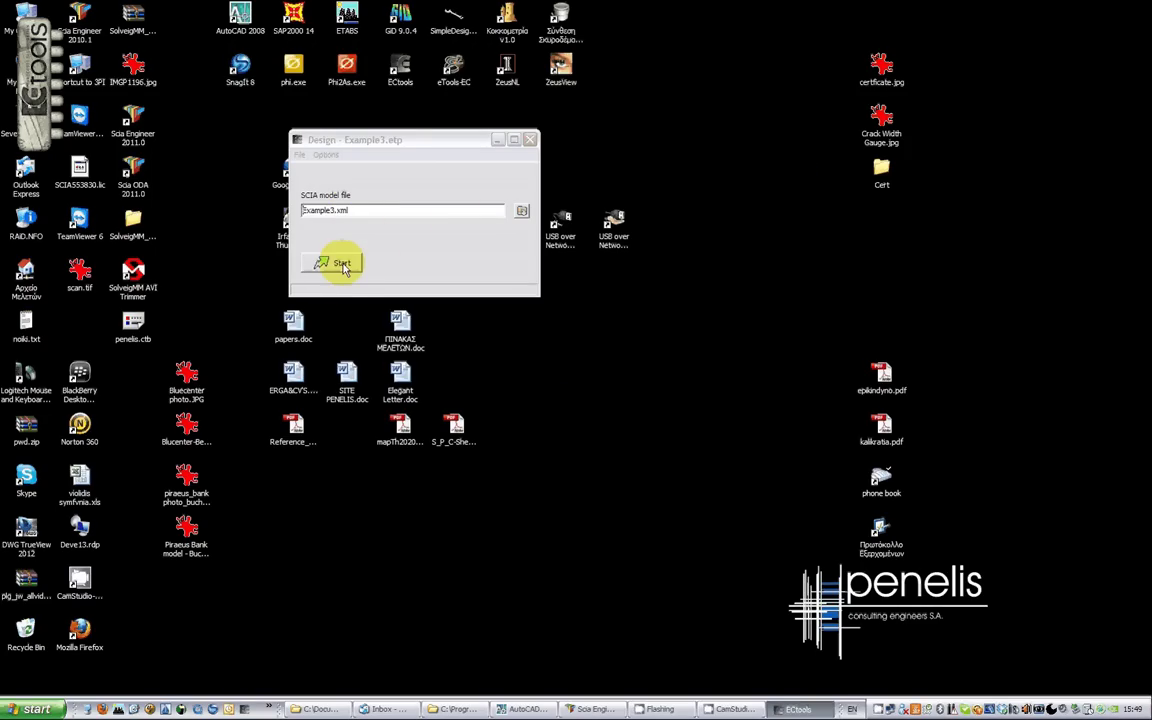
left_click(342, 264)
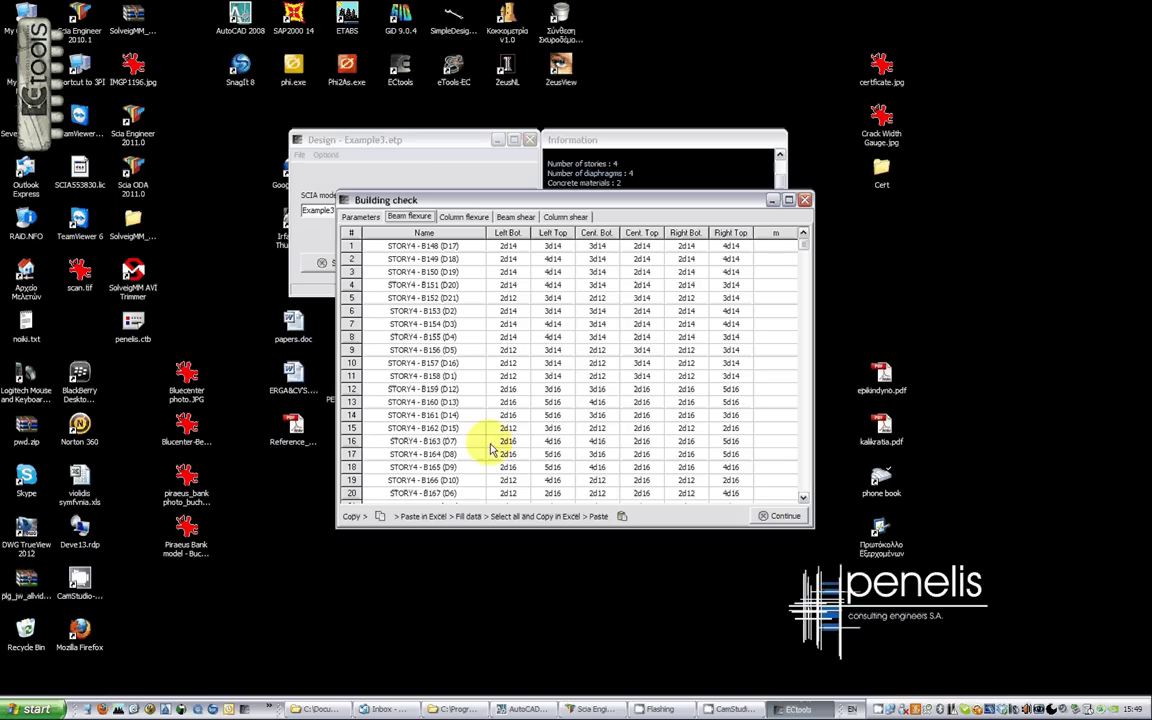
left_click(460, 218)
left_click(518, 218)
left_click(560, 218)
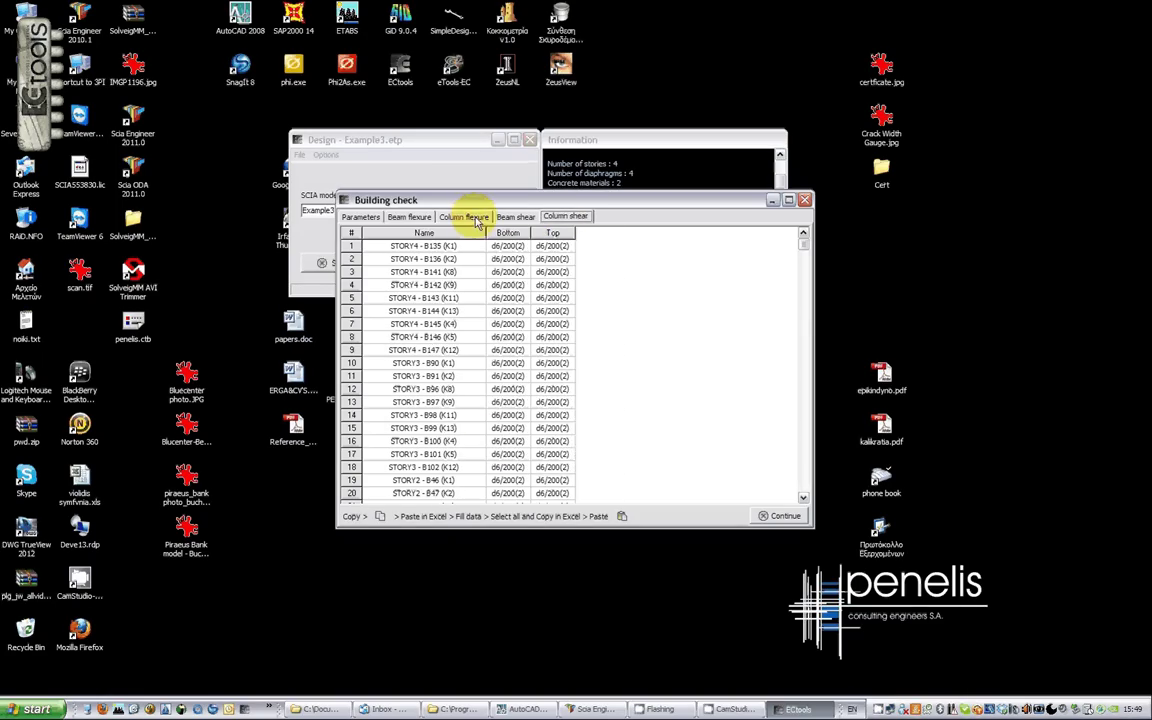
left_click(410, 218)
left_click(785, 515)
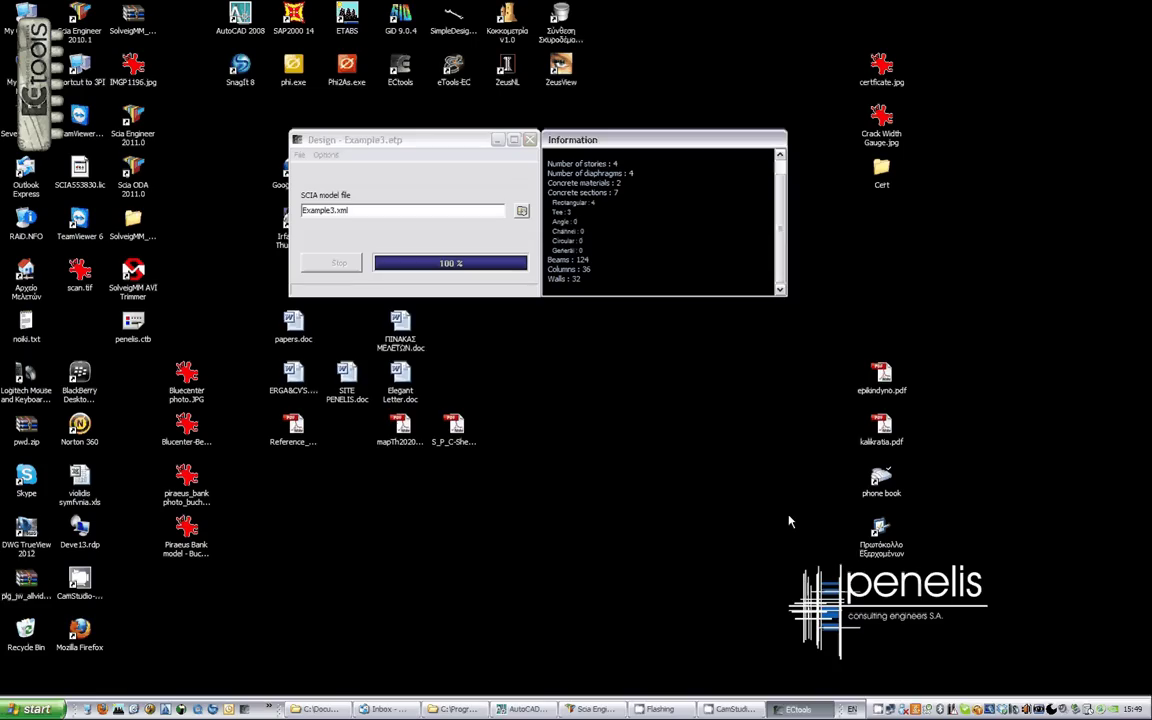
Step: Assign the story-specific sections to walls P01 to P04 and run the design with load cases G, Q, Ex and Ey
left_click(345, 326)
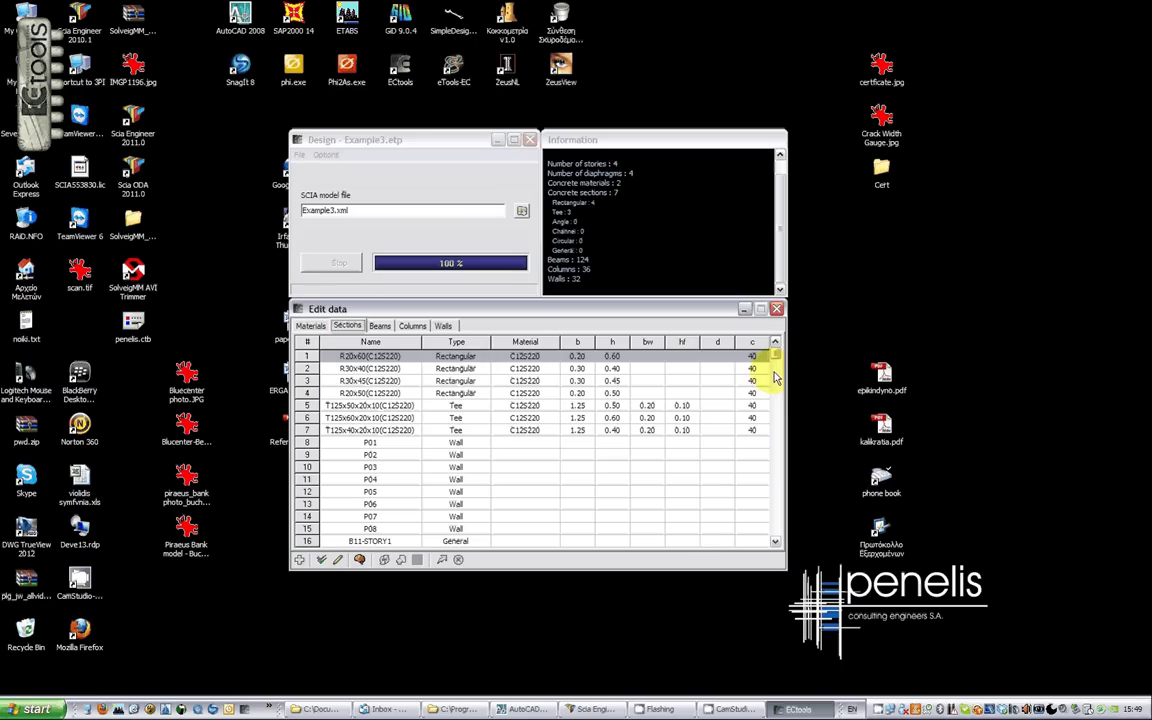
left_click_drag(775, 358, 773, 538)
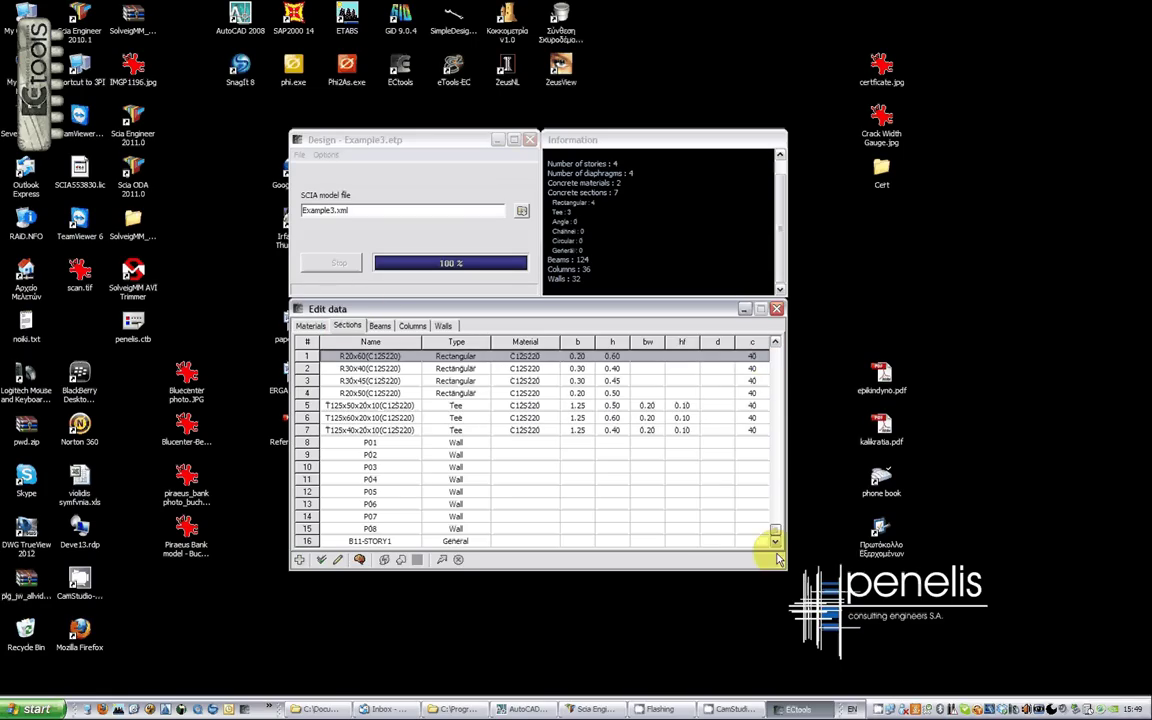
left_click(441, 327)
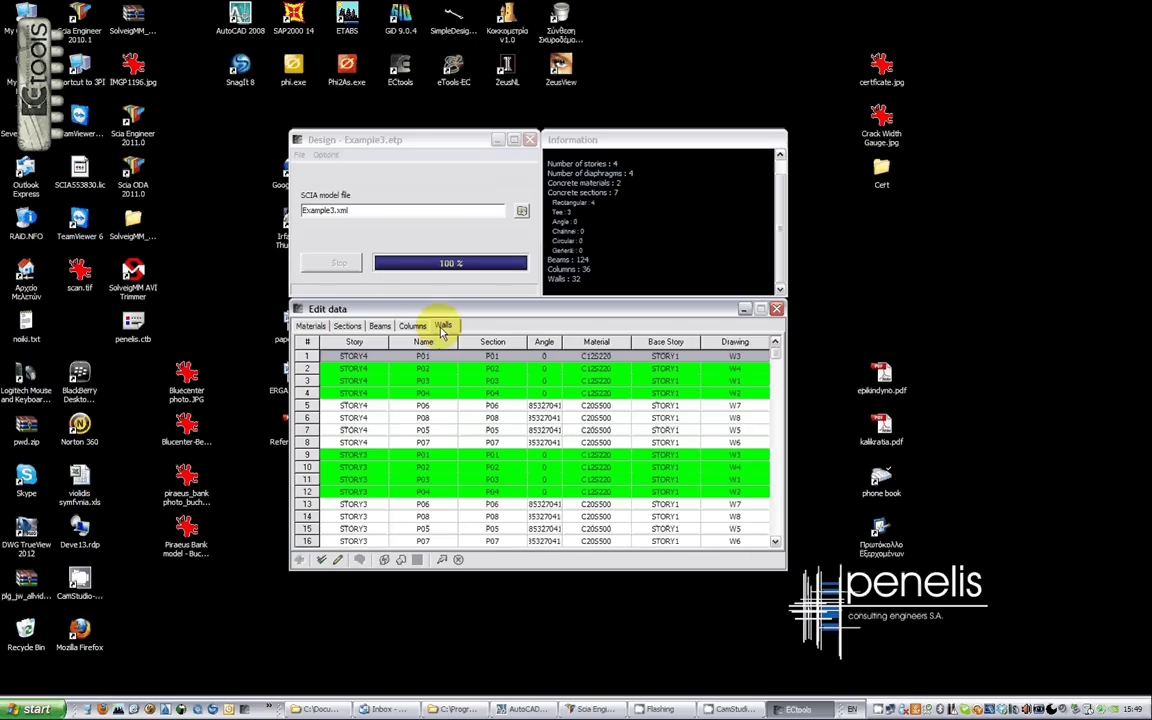
left_click(400, 560)
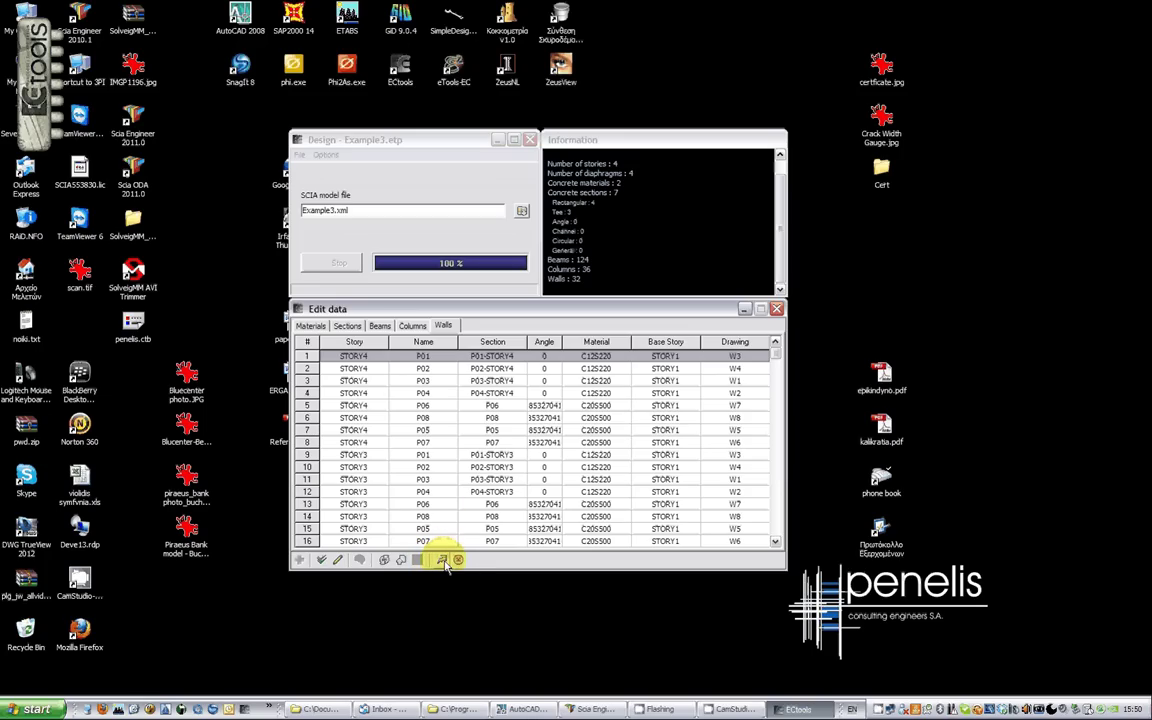
left_click(443, 561)
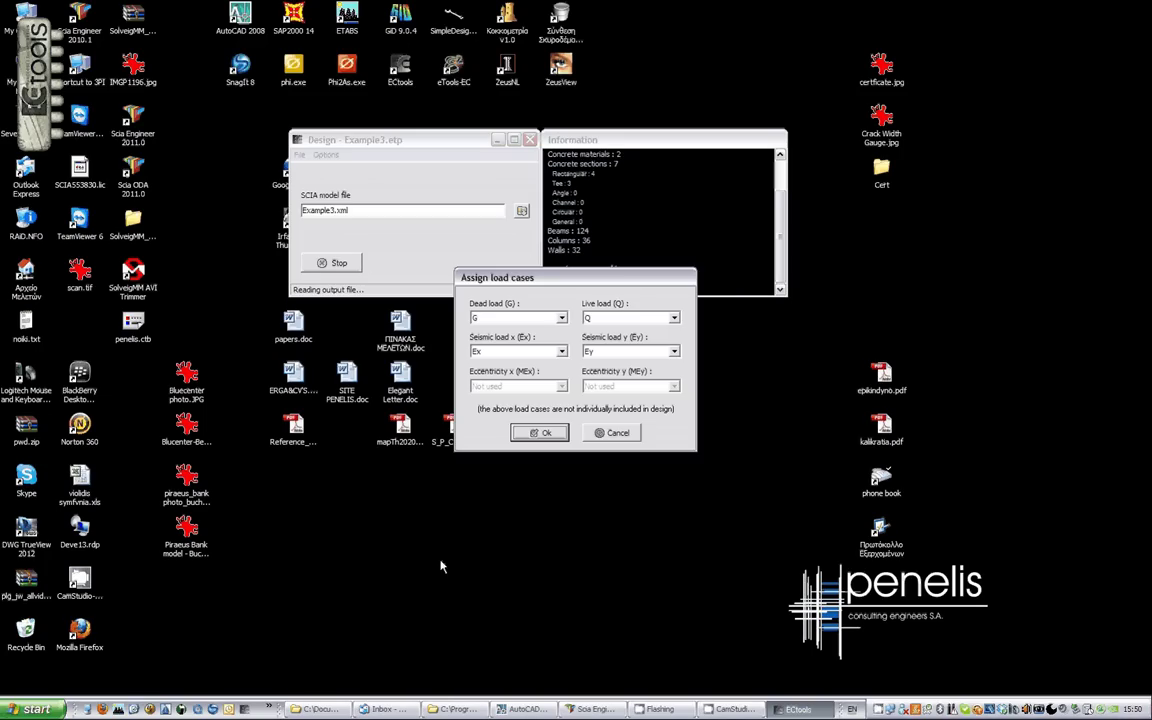
left_click(544, 433)
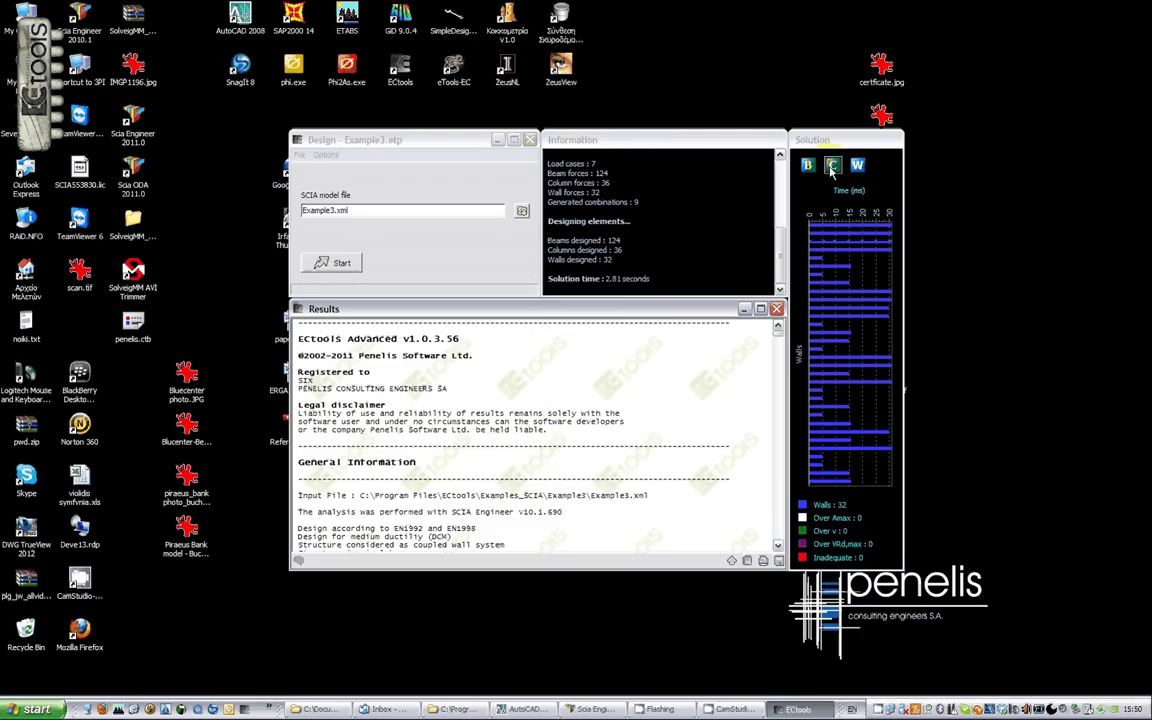
Step: Review the results of walls P05 and P04 on STORY1, then inspect P04's jacketed section and close it
left_click(866, 307)
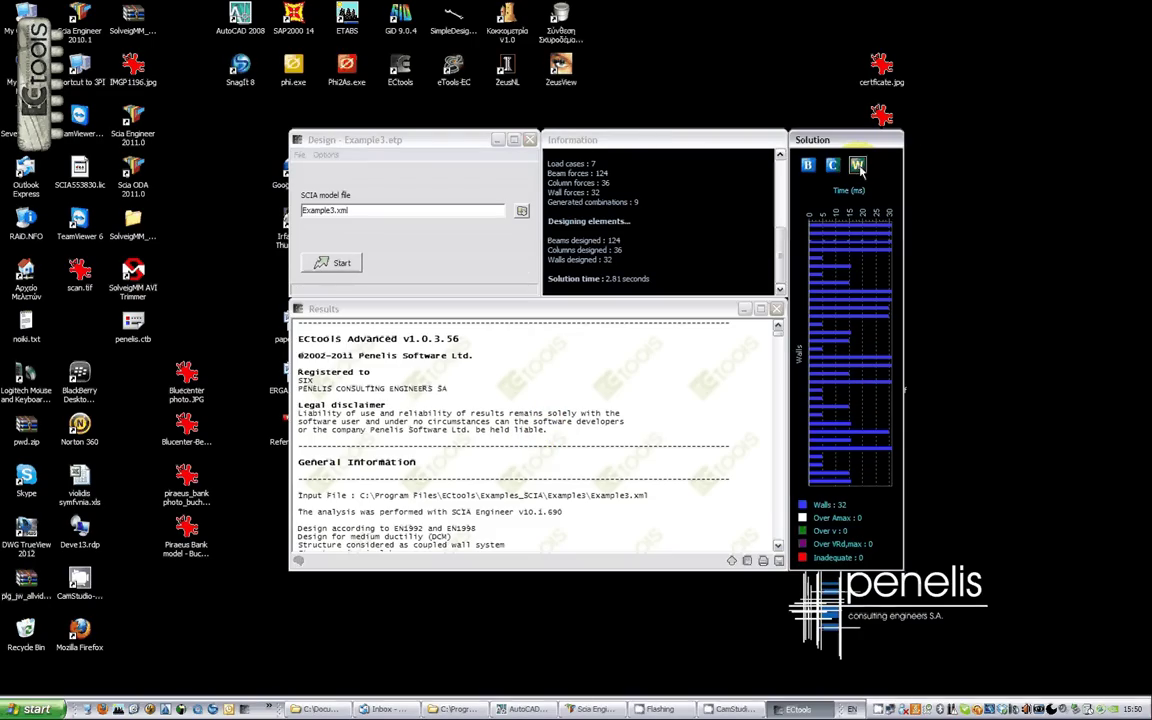
left_click(833, 252)
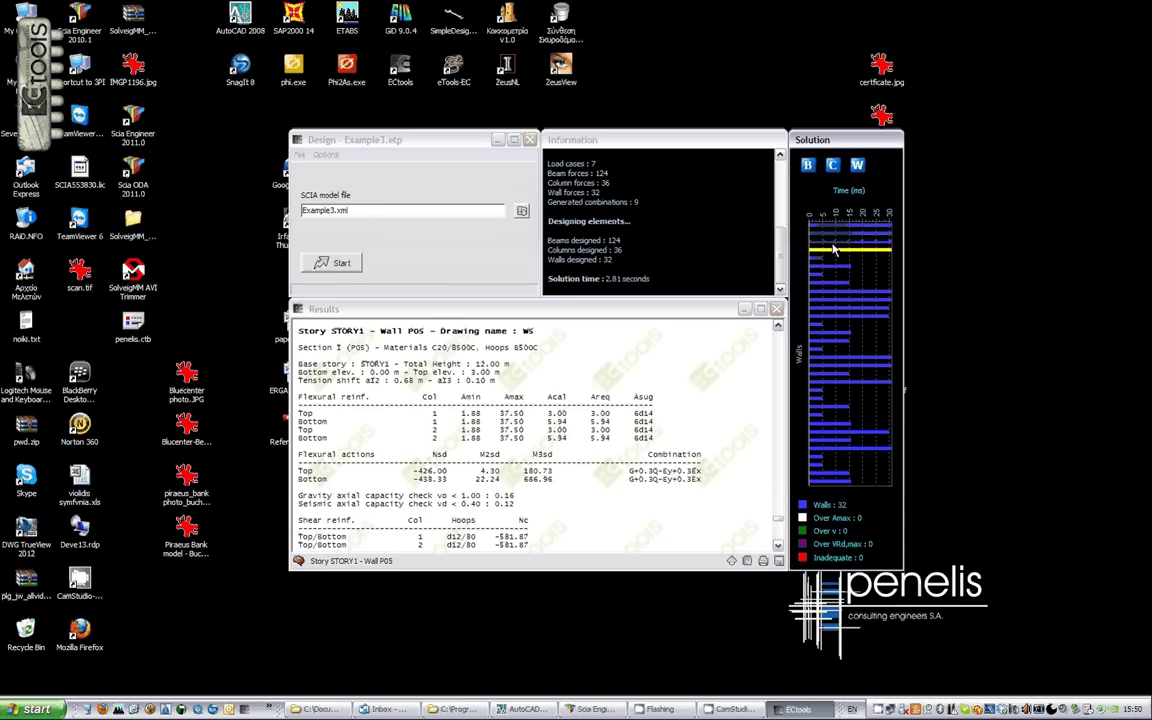
left_click(816, 264)
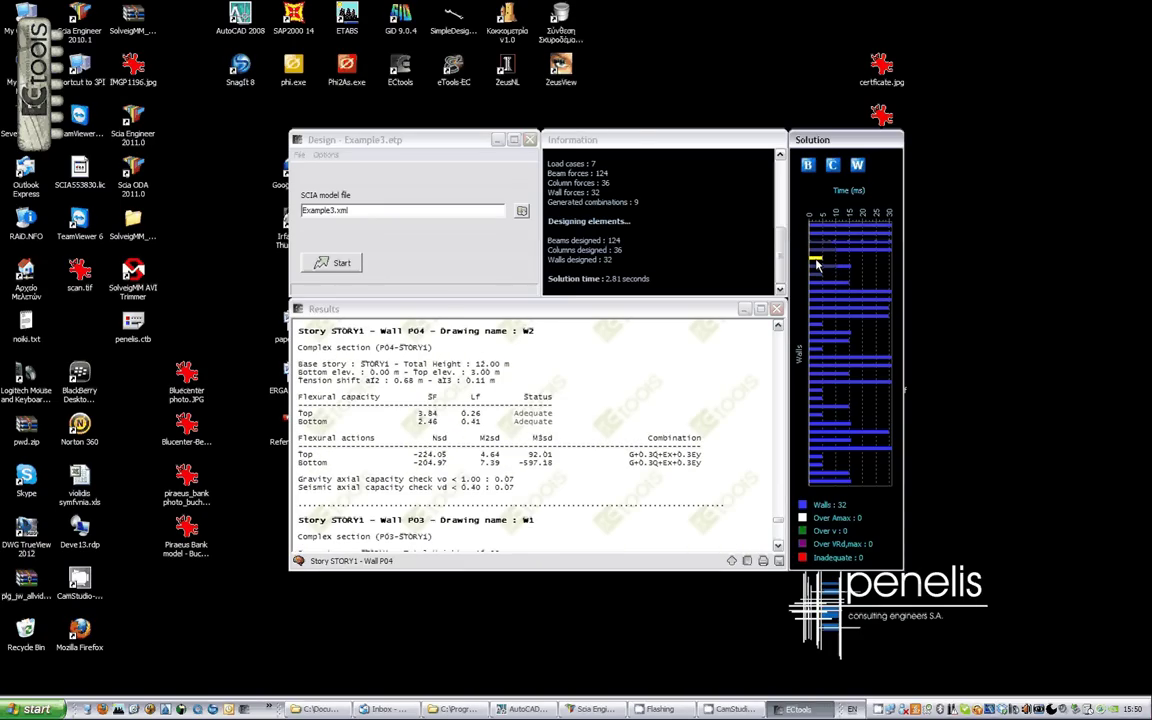
double_click(816, 264)
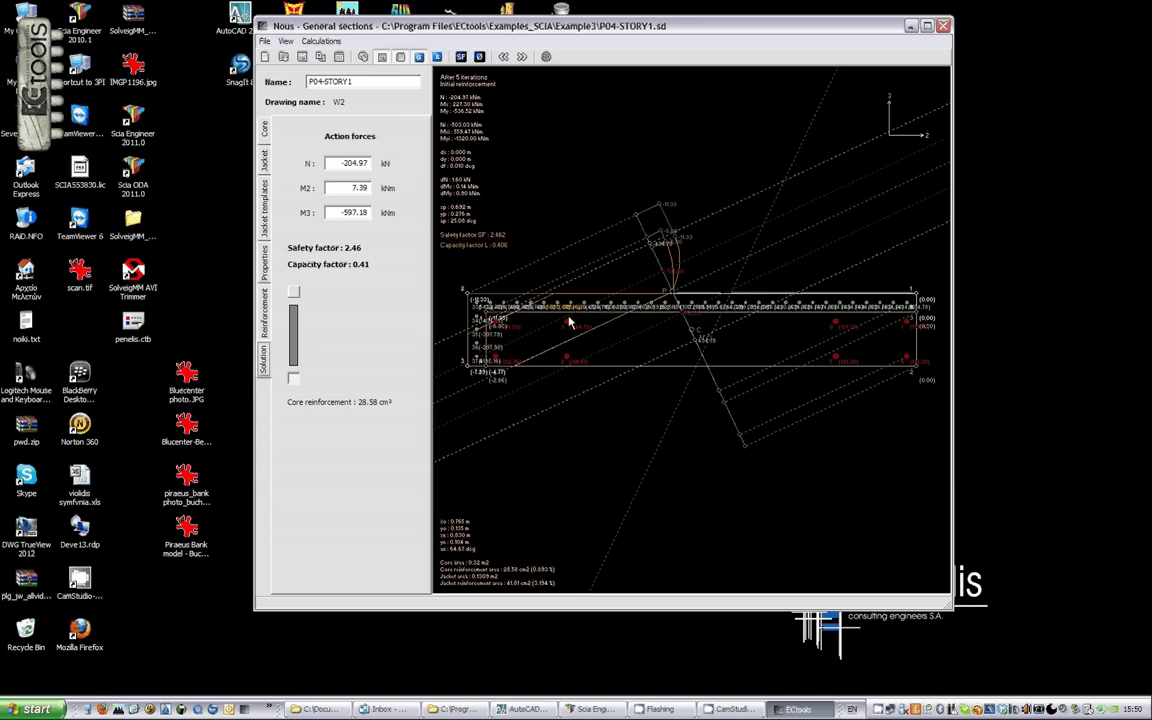
left_click(944, 26)
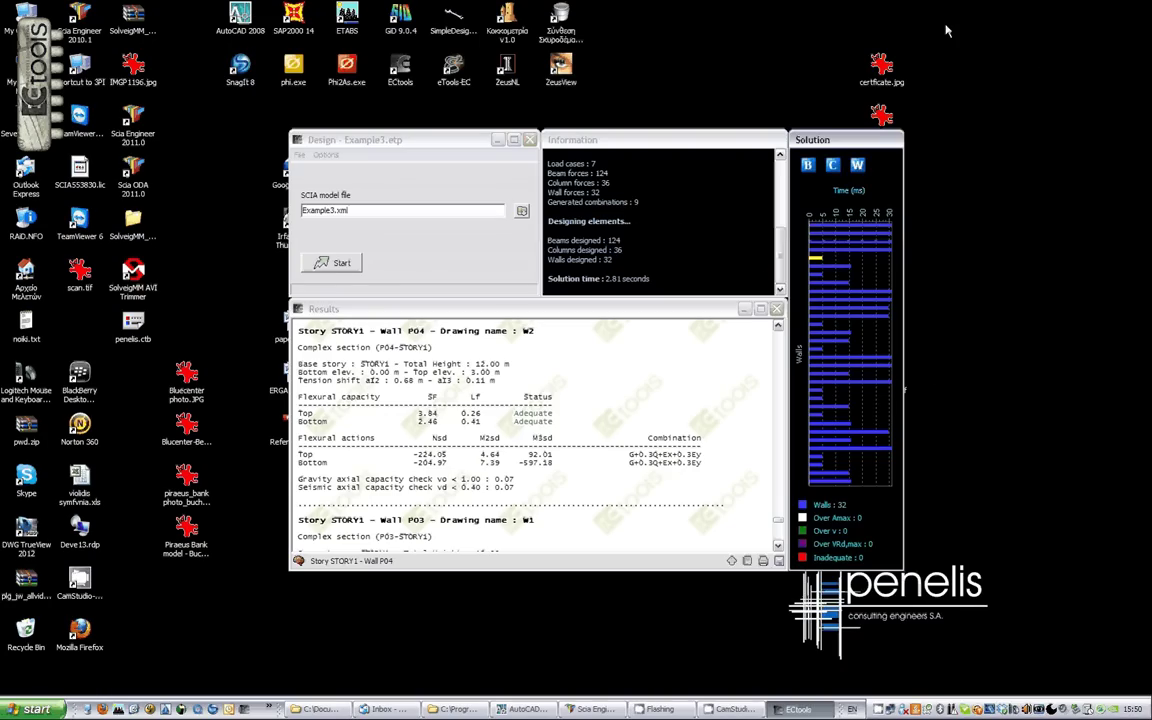
Step: Show the results of column K11 on STORY1, then switch to AutoCAD and locate K11 on the ground floor roof slab plan
left_click(832, 164)
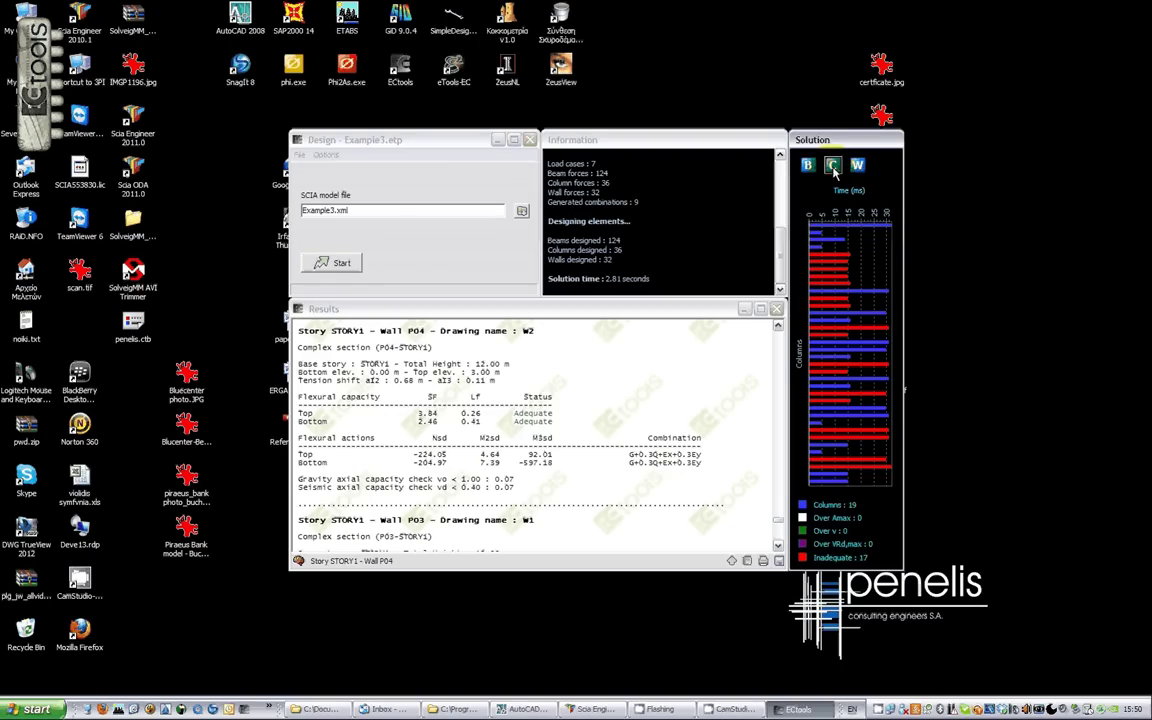
left_click(826, 258)
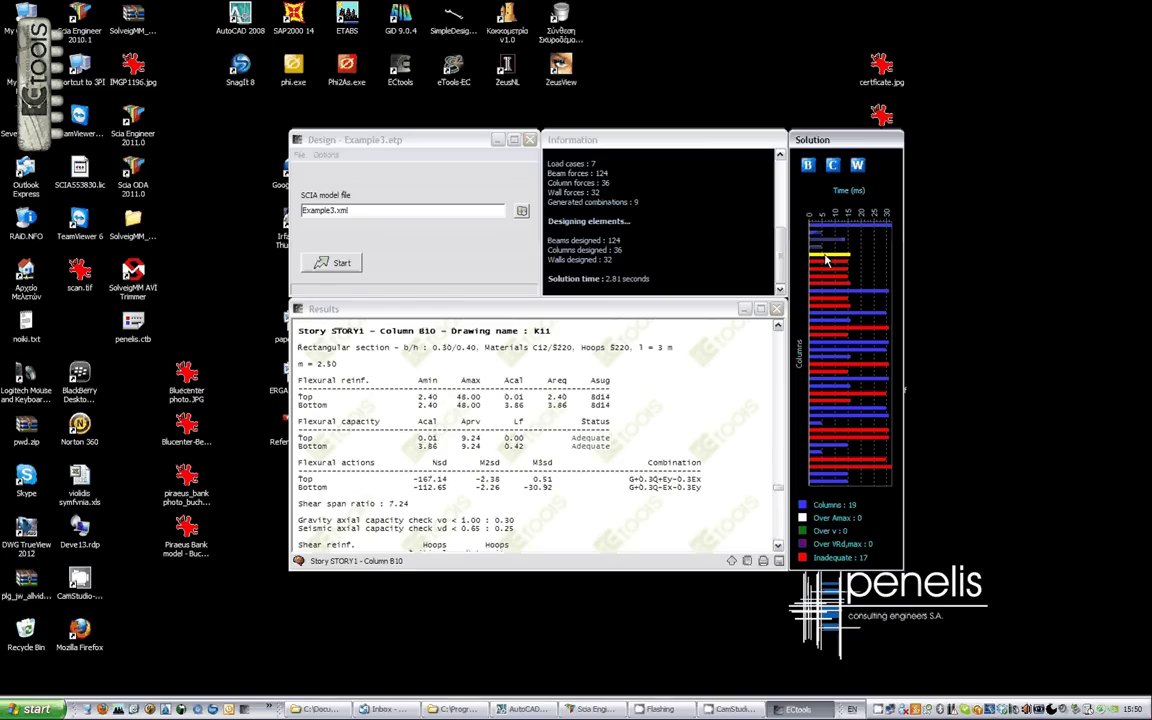
left_click(522, 709)
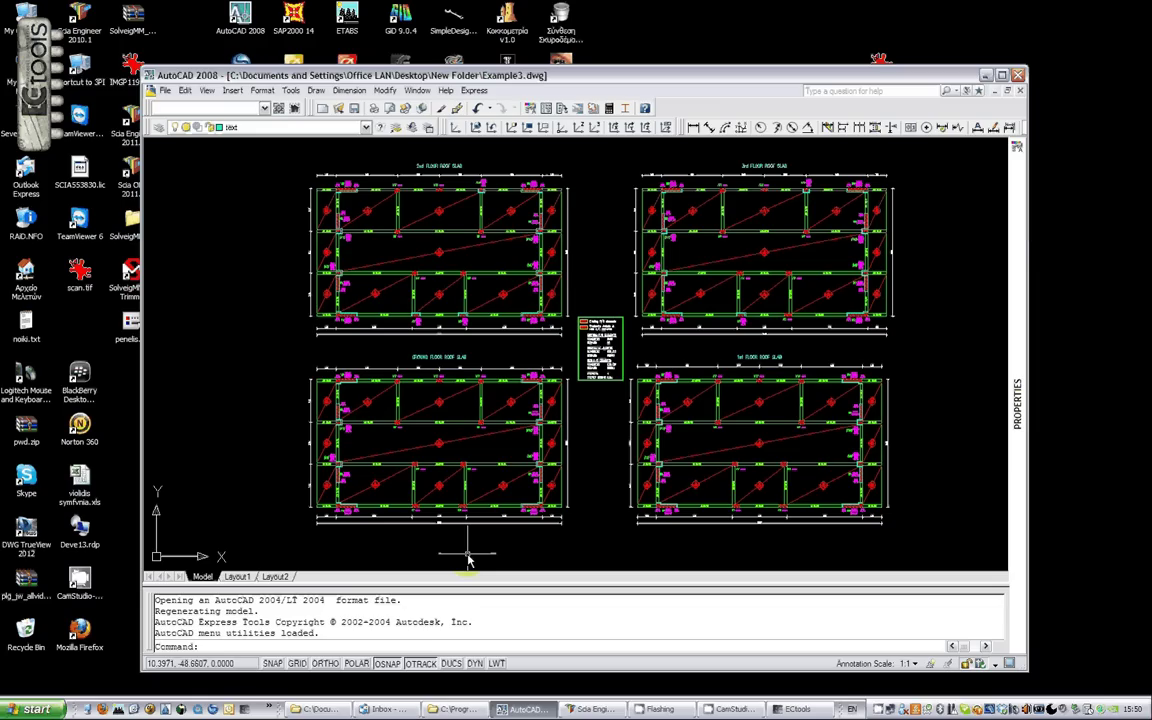
scroll(467, 560, "up", 5)
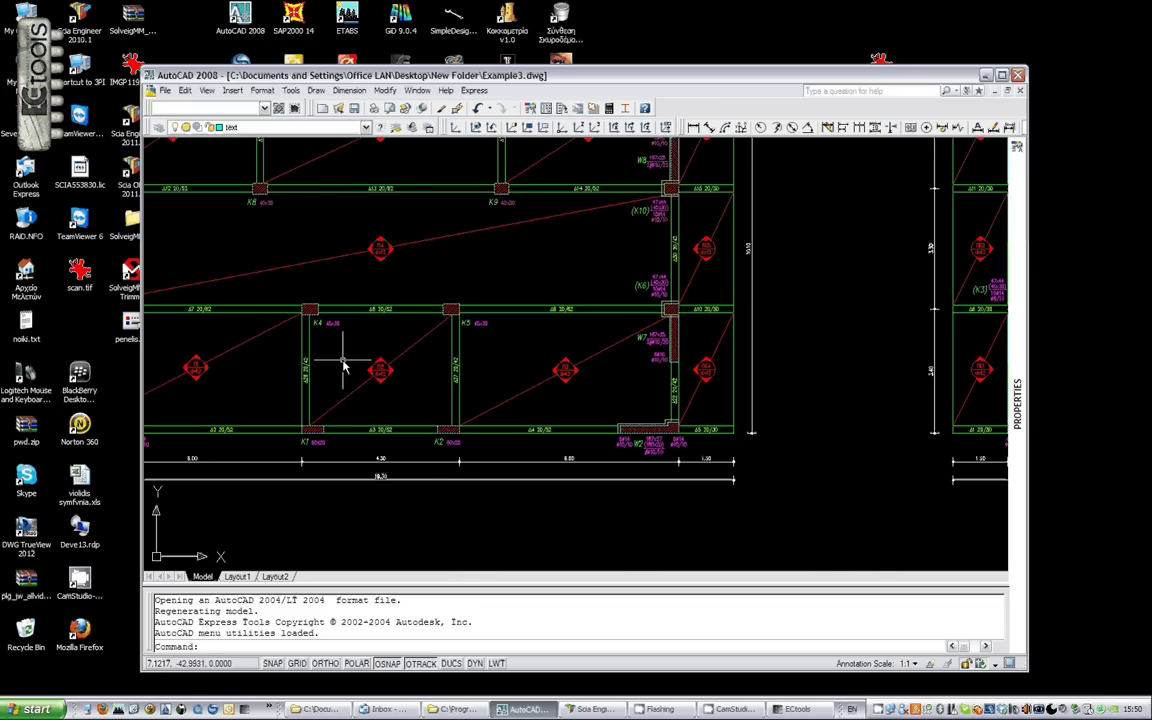
scroll(488, 510, "down", 1)
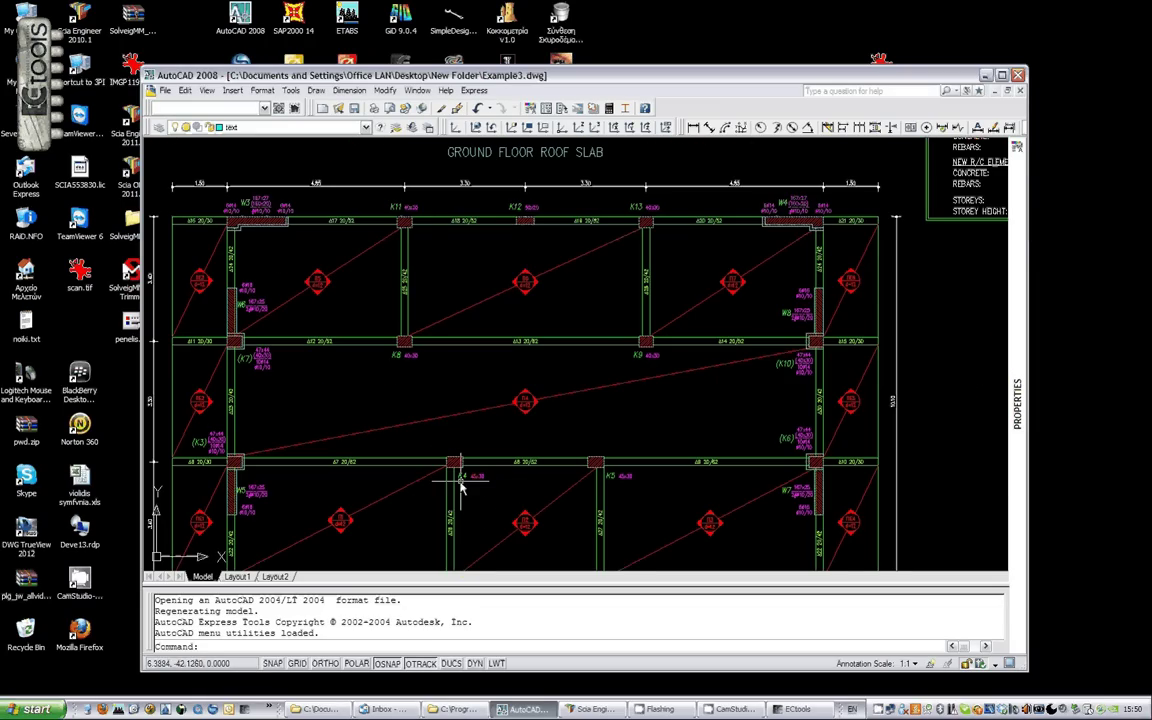
scroll(443, 287, "up", 5)
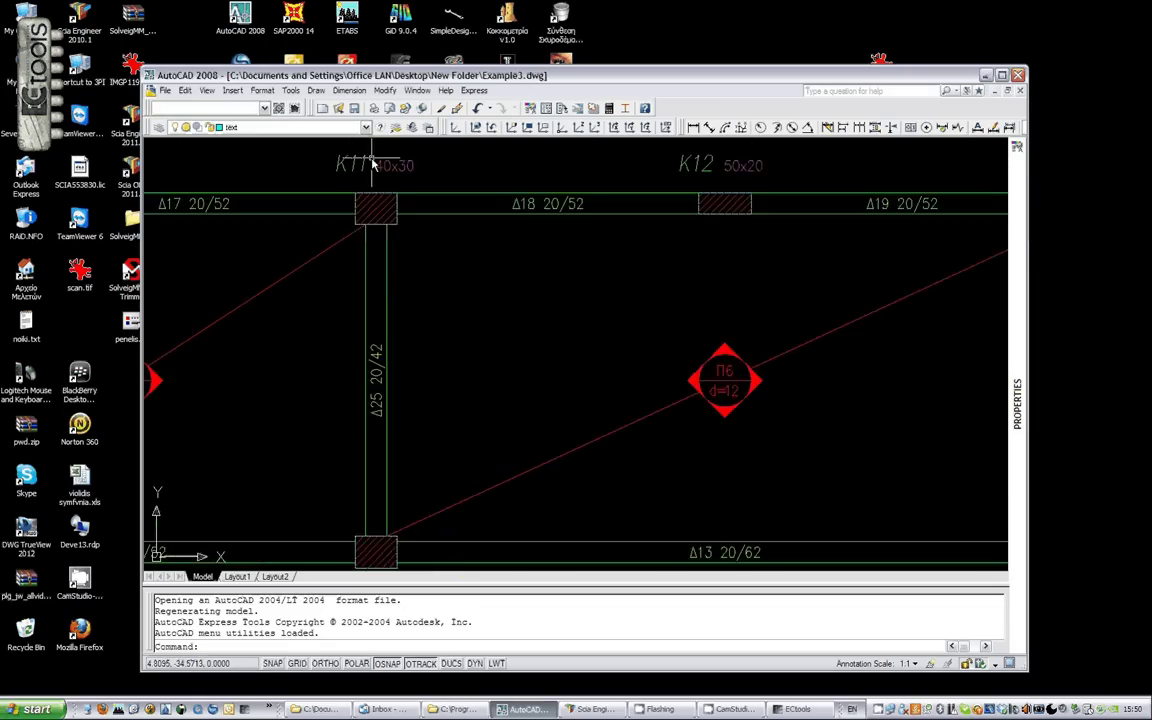
scroll(437, 334, "down", 1)
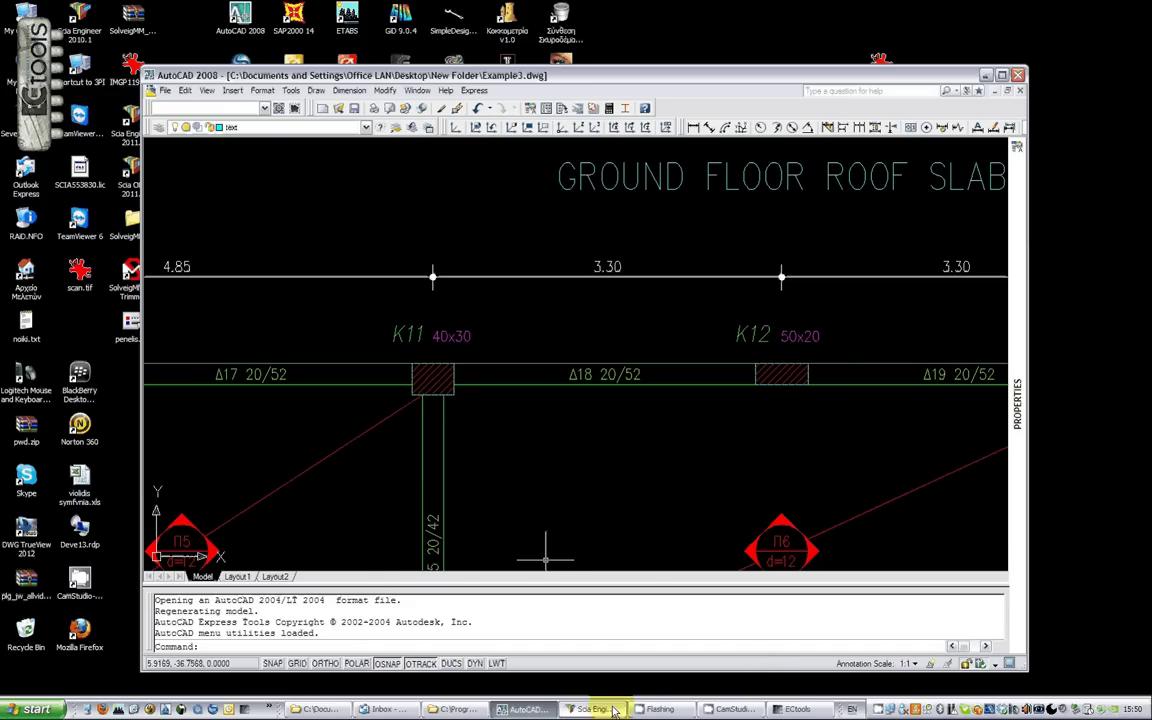
Step: Switch to ECtools, open the STORY1 section of column K11 and add a 0.07 m three-sided jacket around its left, bottom and right faces
left_click(795, 709)
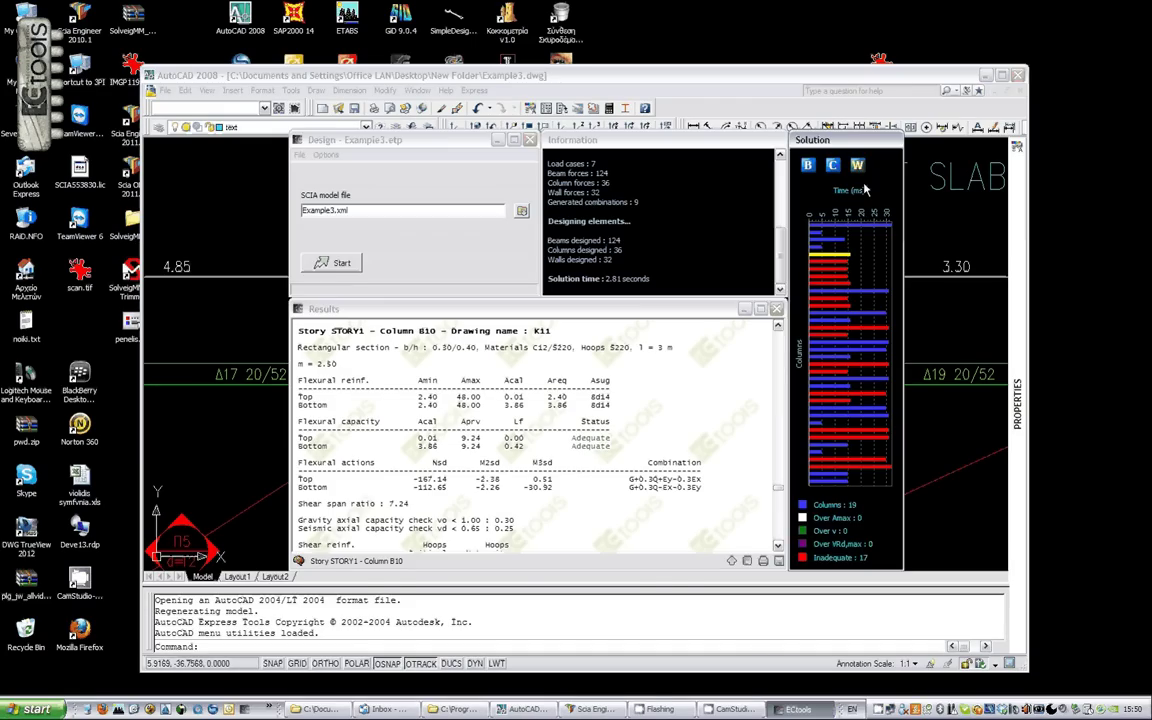
double_click(833, 257)
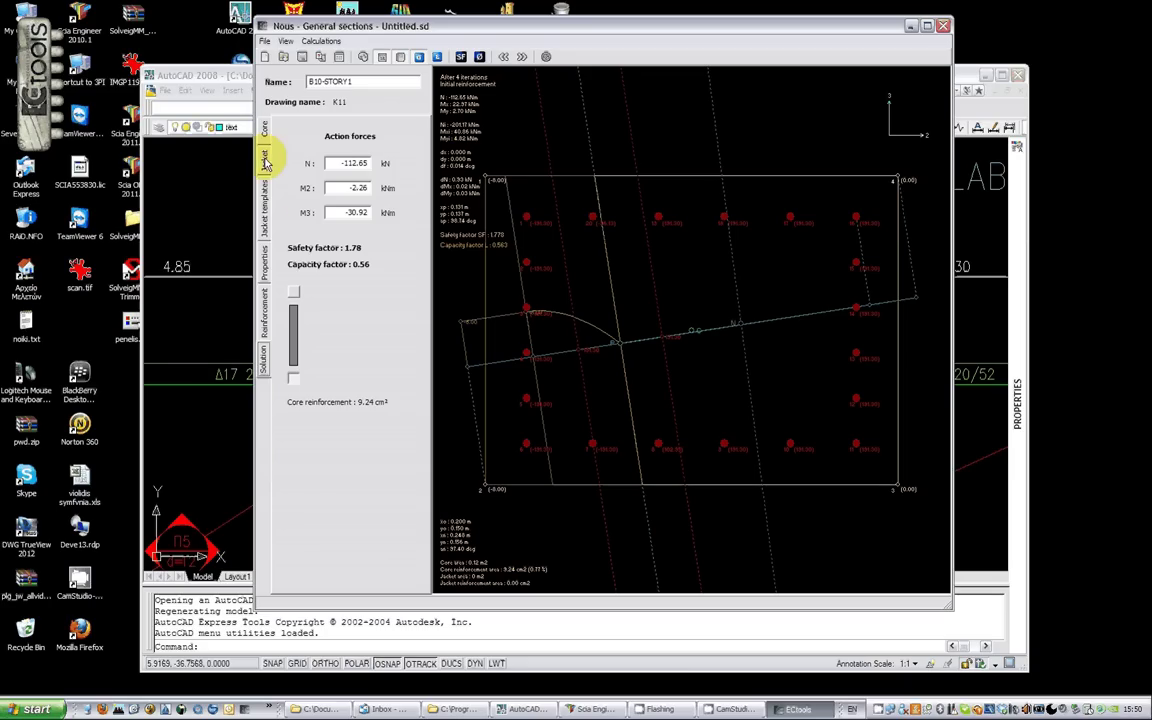
left_click(266, 220)
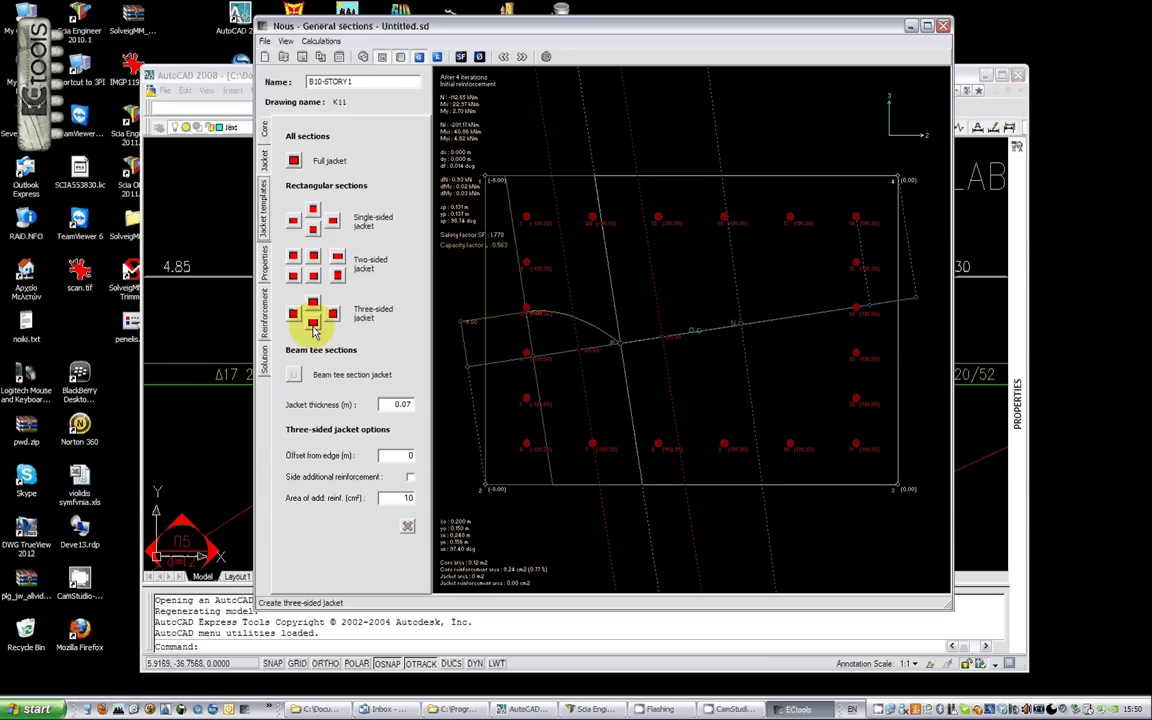
left_click(313, 327)
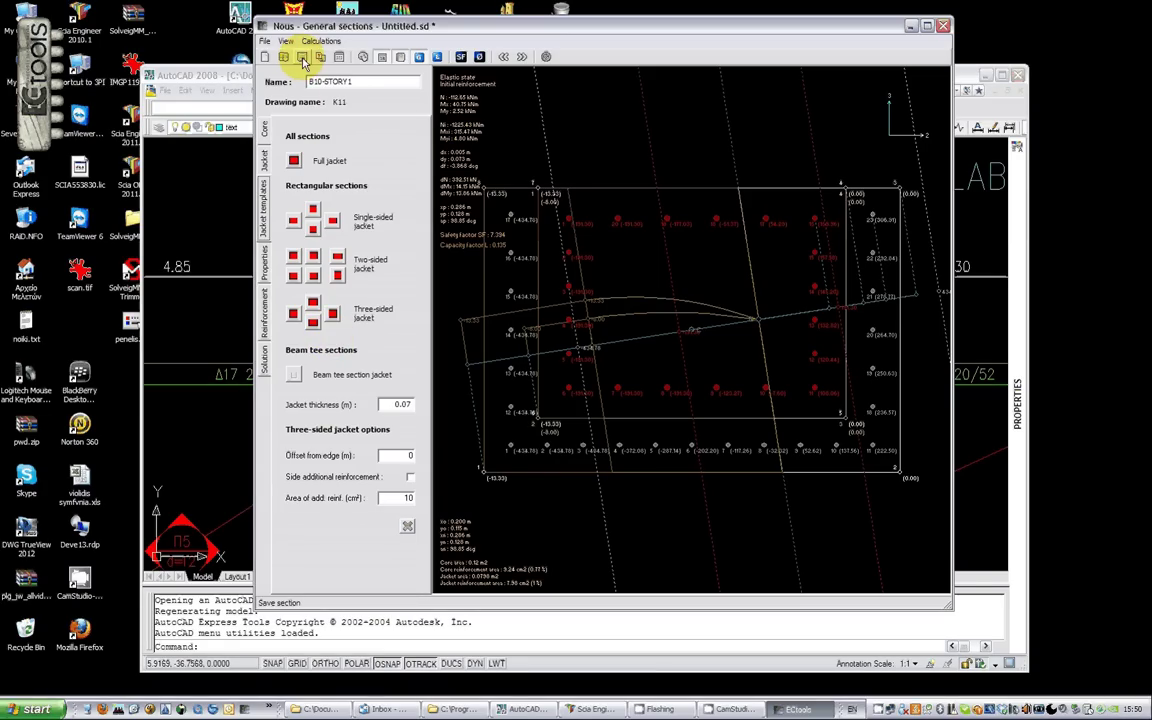
Step: Solve the jacketed K11 section, then save it as B10-STORY1 in the Example3 folder and close it
left_click(265, 357)
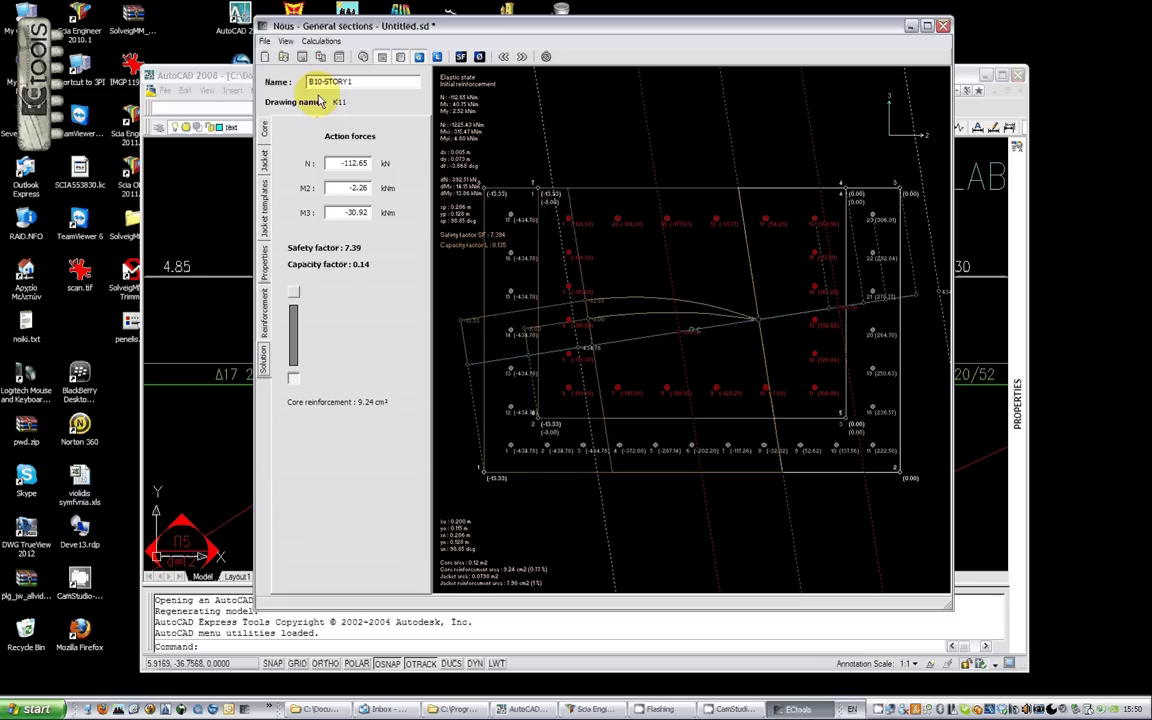
left_click(437, 57)
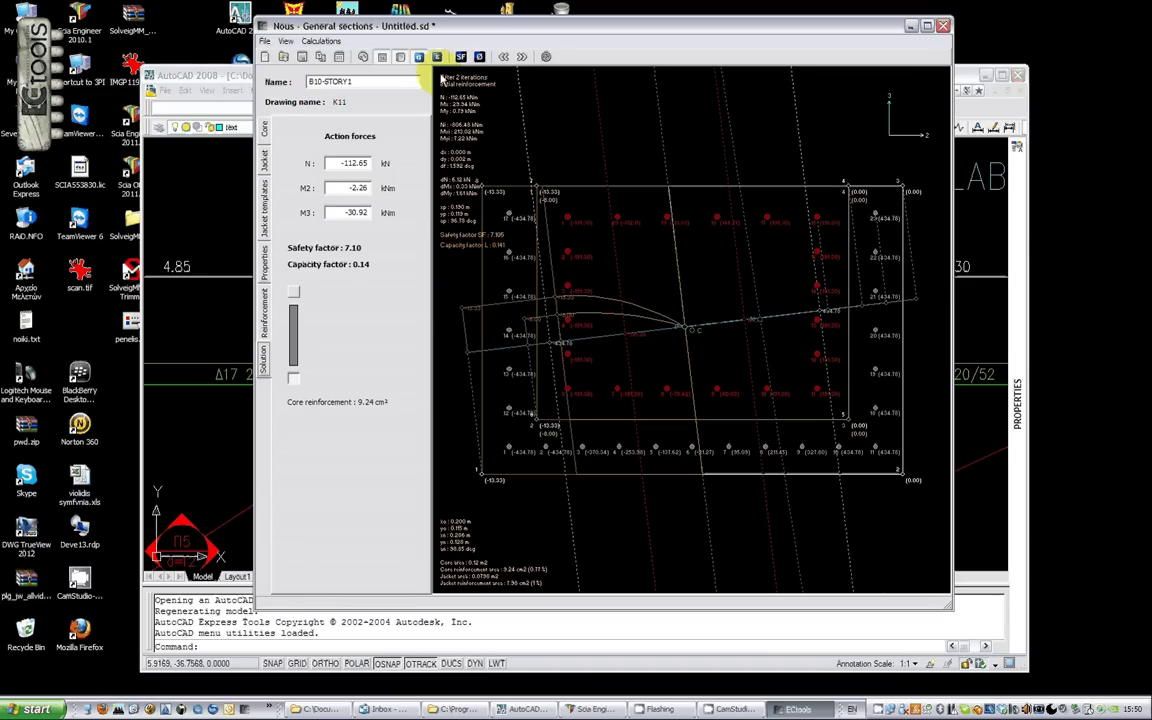
left_click(303, 60)
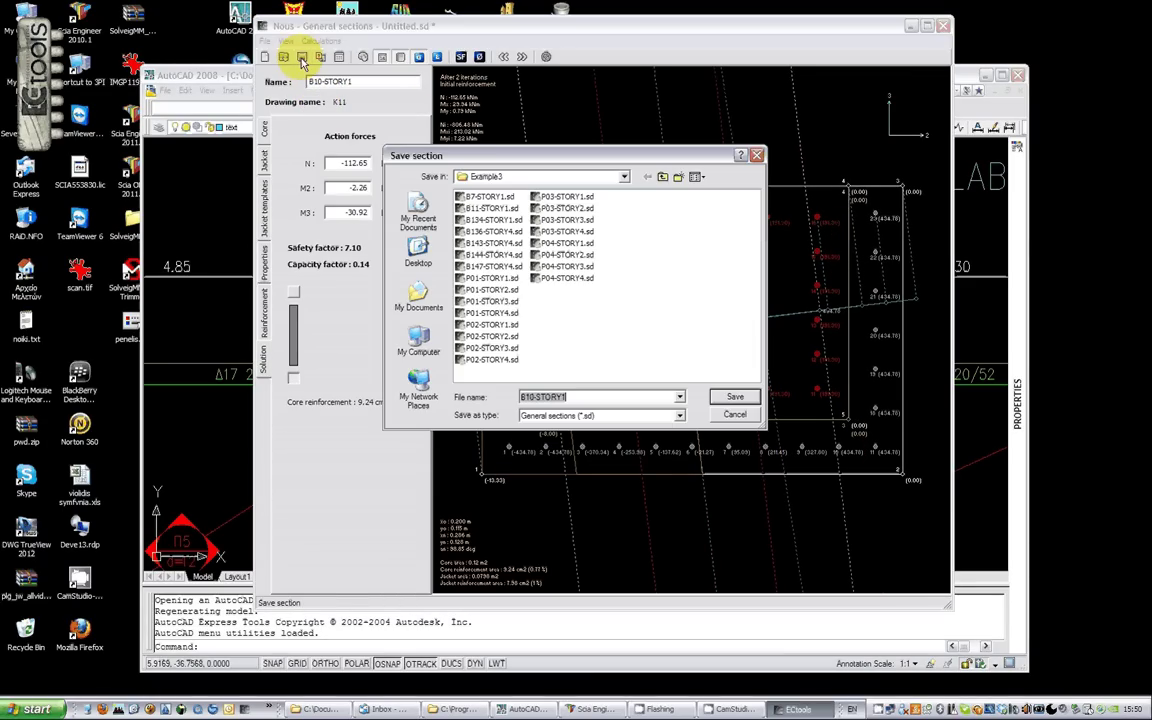
left_click(736, 400)
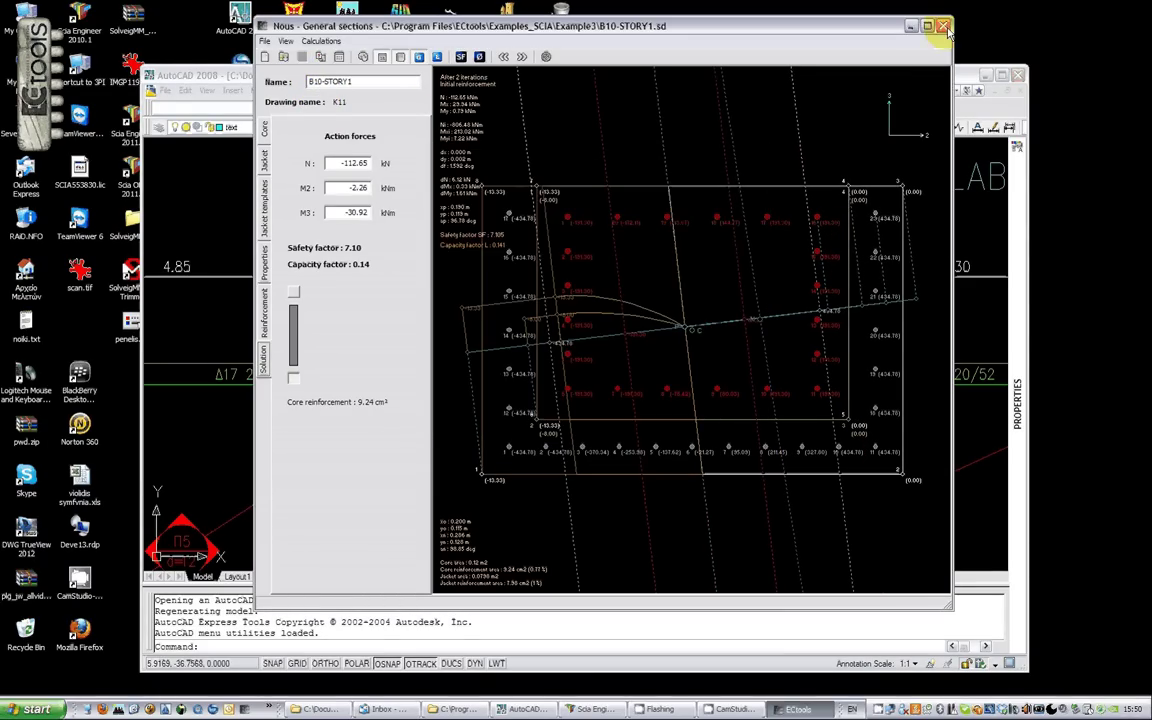
left_click(911, 25)
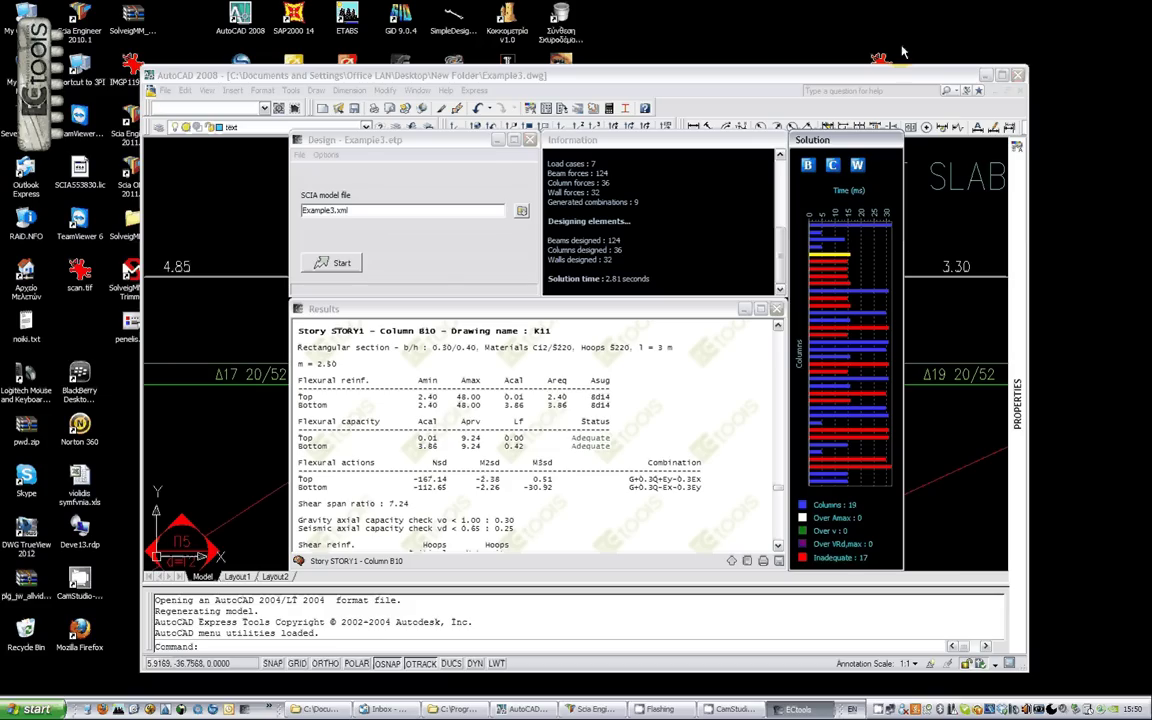
Step: Restart the Example3 design, assign the saved story-specific jacketed sections to the columns and run the solution
left_click(335, 265)
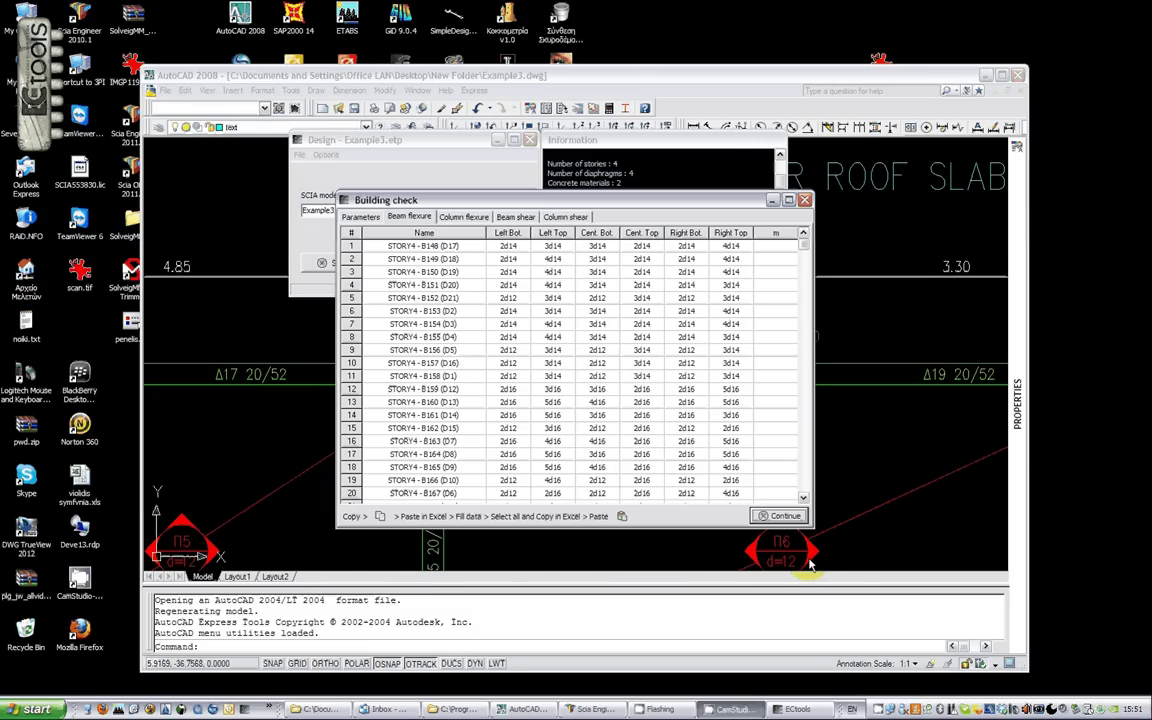
left_click(779, 516)
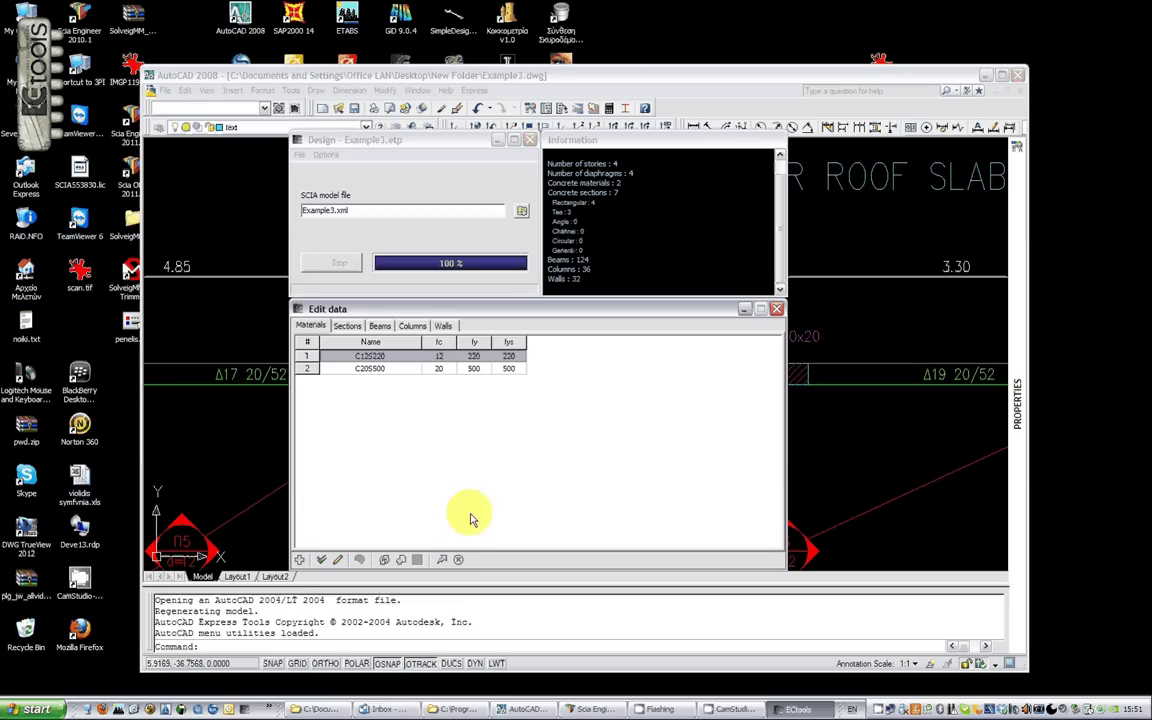
left_click(412, 326)
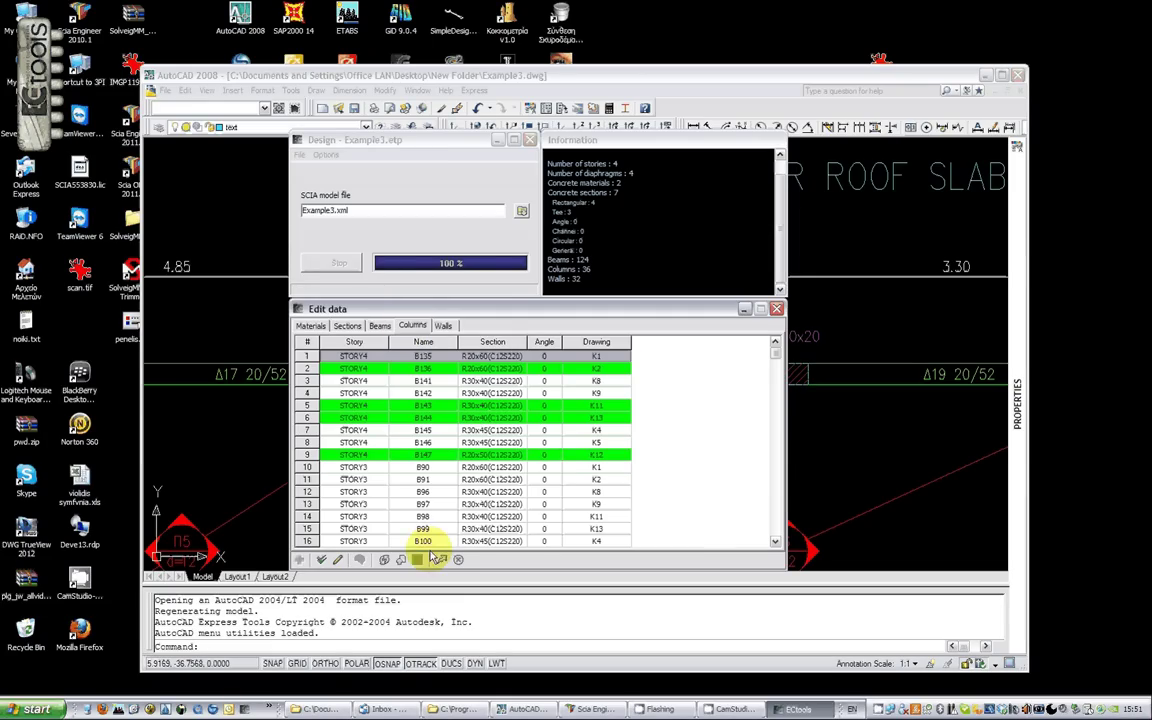
left_click(402, 562)
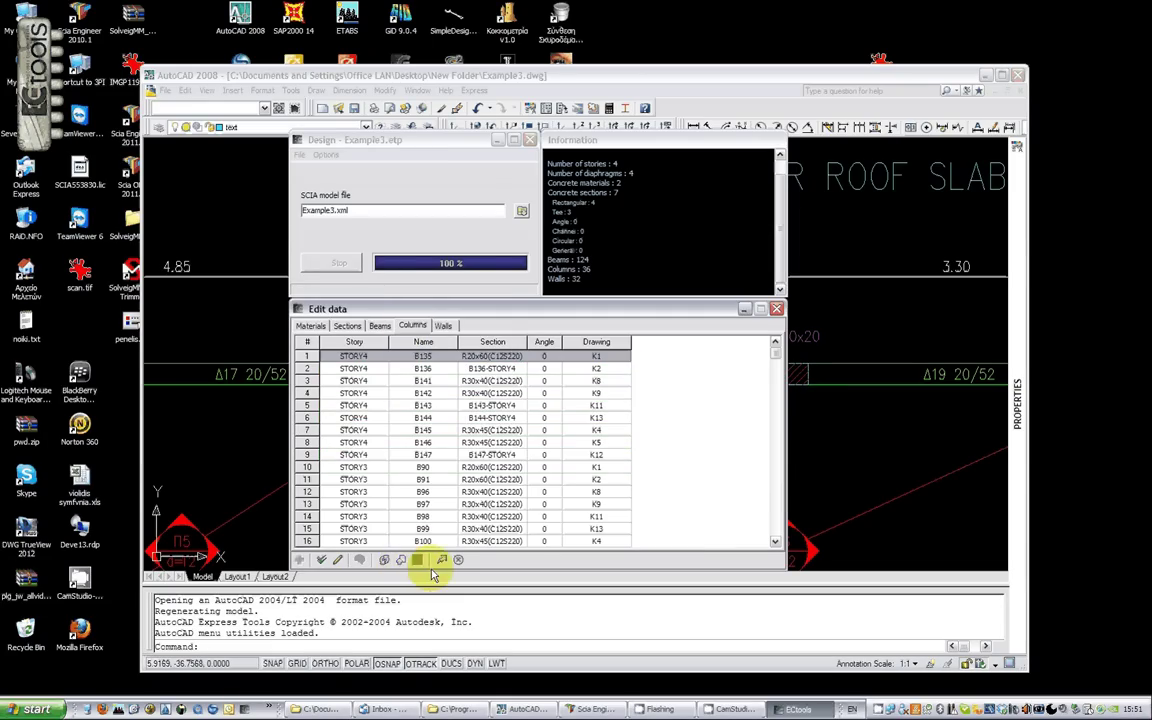
left_click(417, 560)
left_click(540, 434)
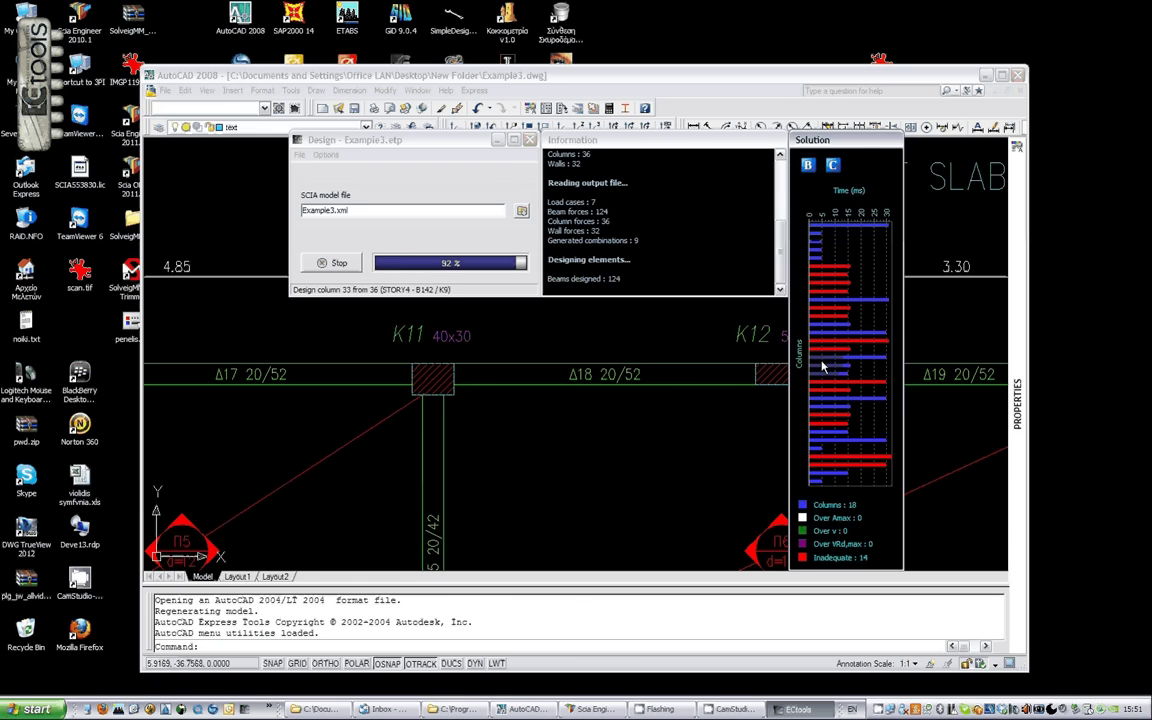
Step: Review the results of jacketed column K11 on STORY1, then inspect its section and close it
left_click(816, 258)
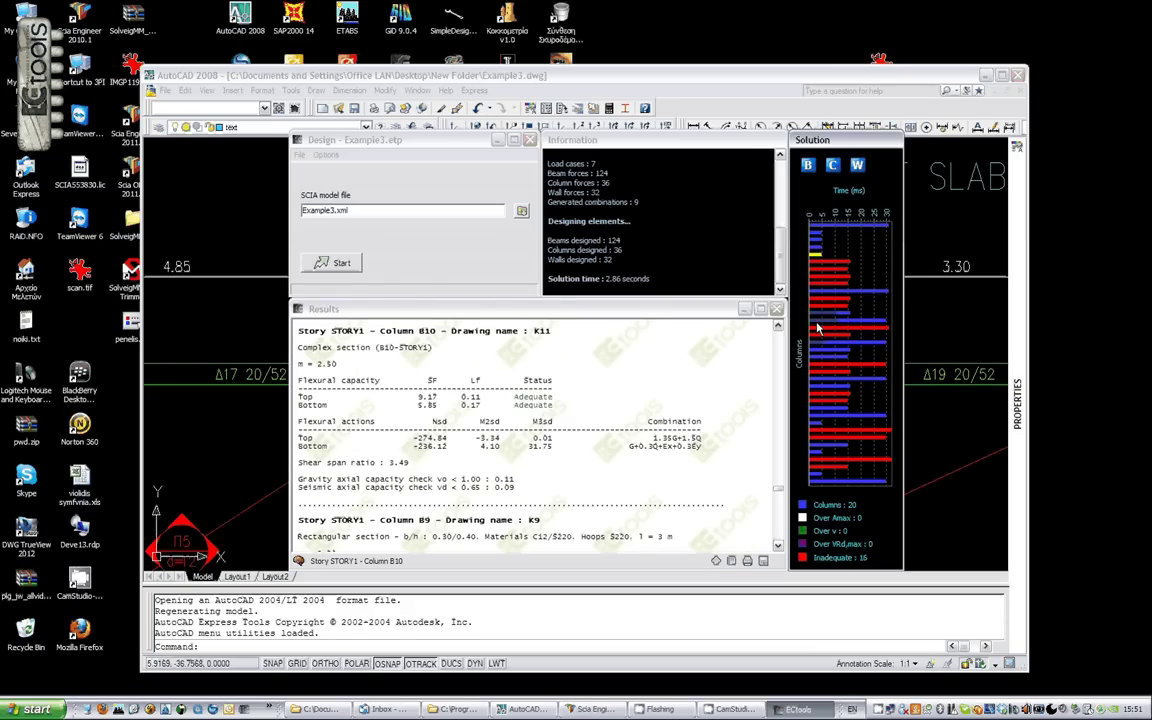
double_click(816, 258)
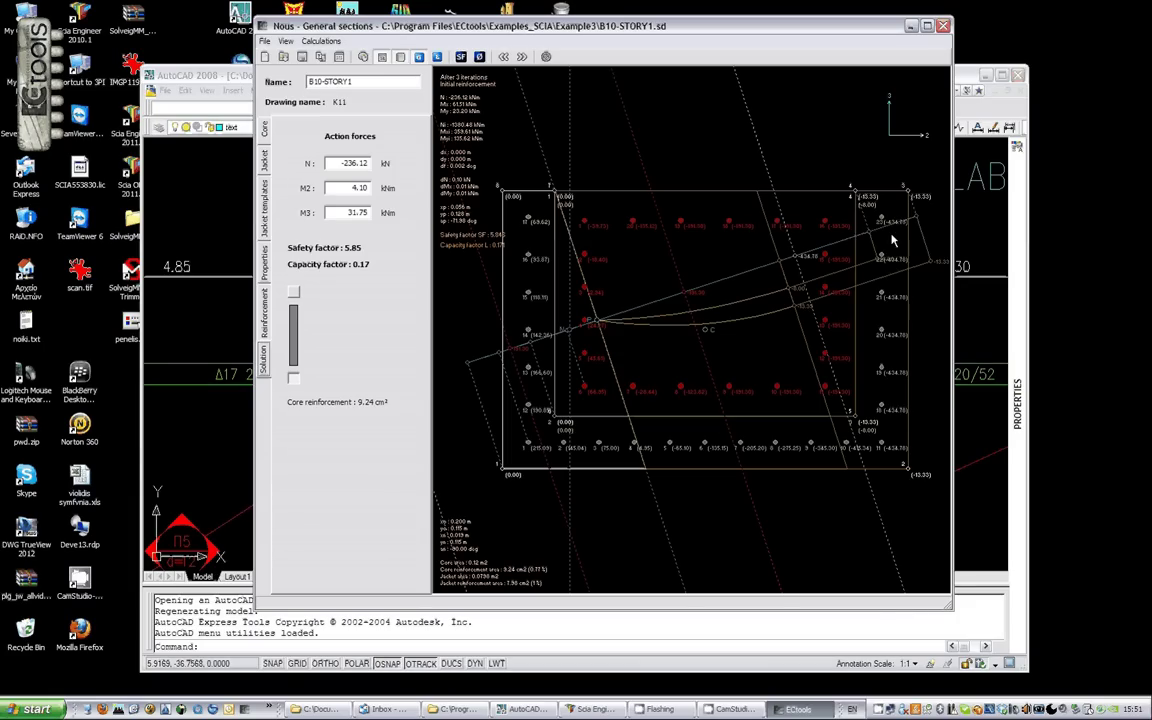
left_click(943, 26)
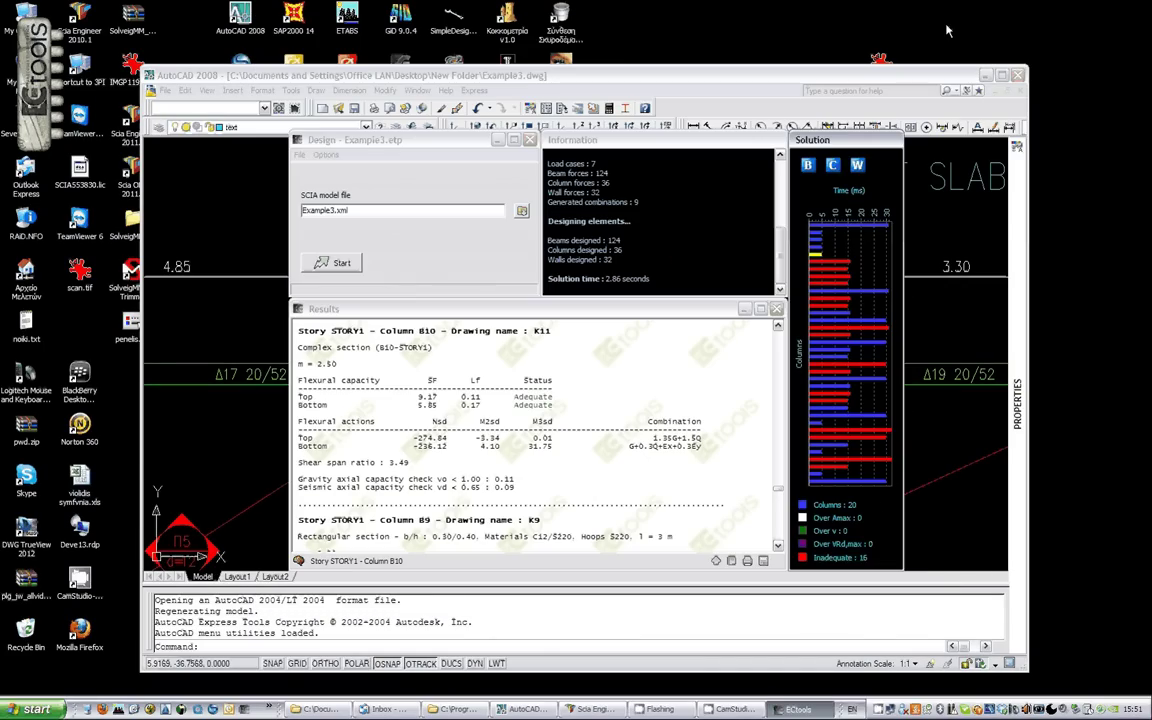